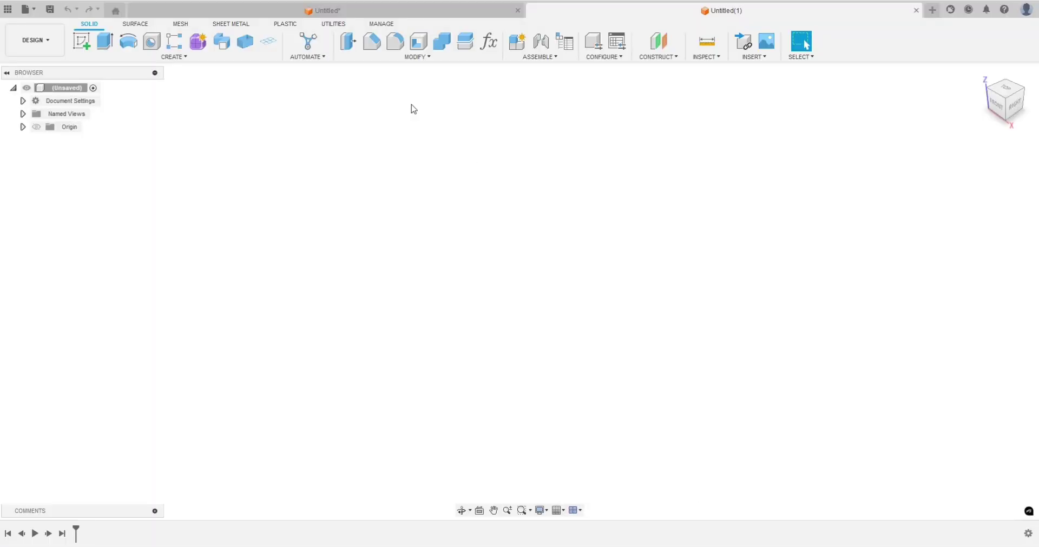
# Step: Create a 60 mm diameter solid sphere as a new body, centred on the origin on the XY plane
pyautogui.click(182, 61)
pyautogui.click(112, 232)
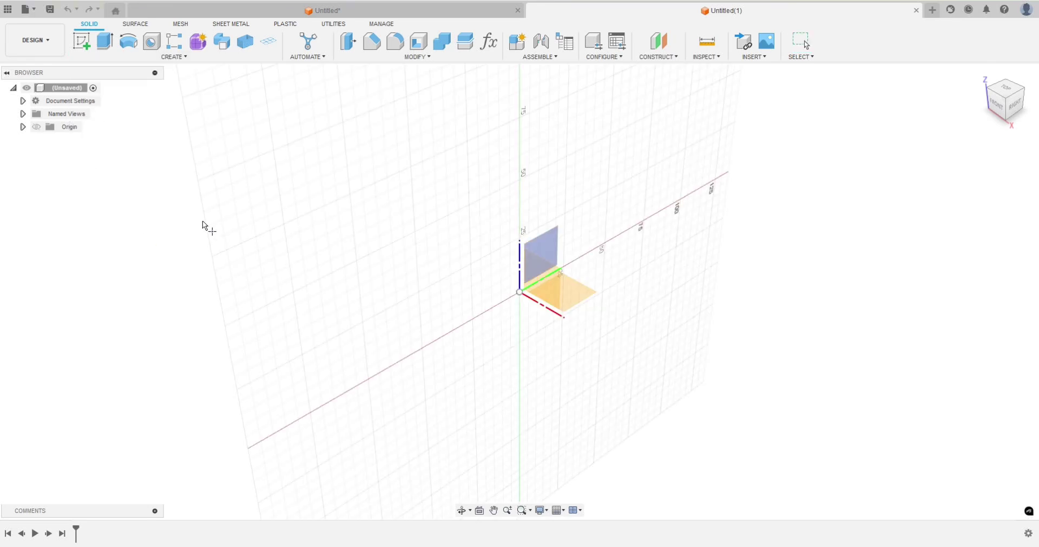
pyautogui.click(565, 291)
pyautogui.click(521, 292)
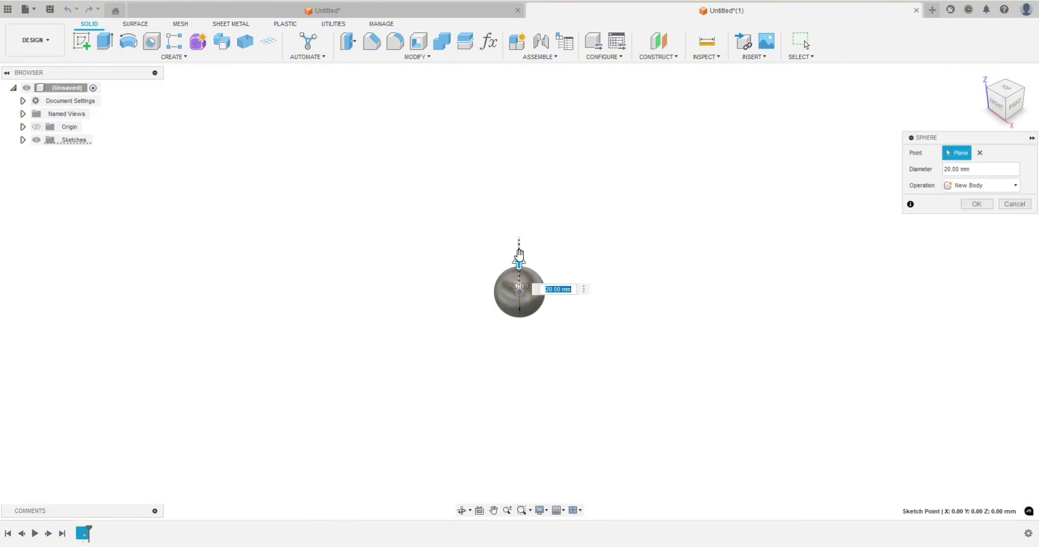
pyautogui.moveTo(520, 226); pyautogui.dragTo(520, 224)
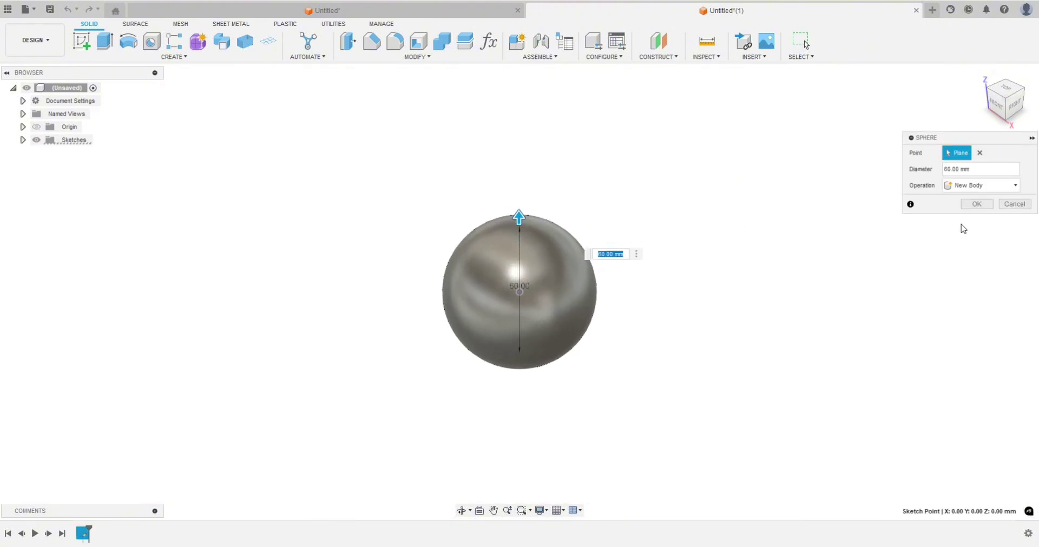
pyautogui.click(977, 206)
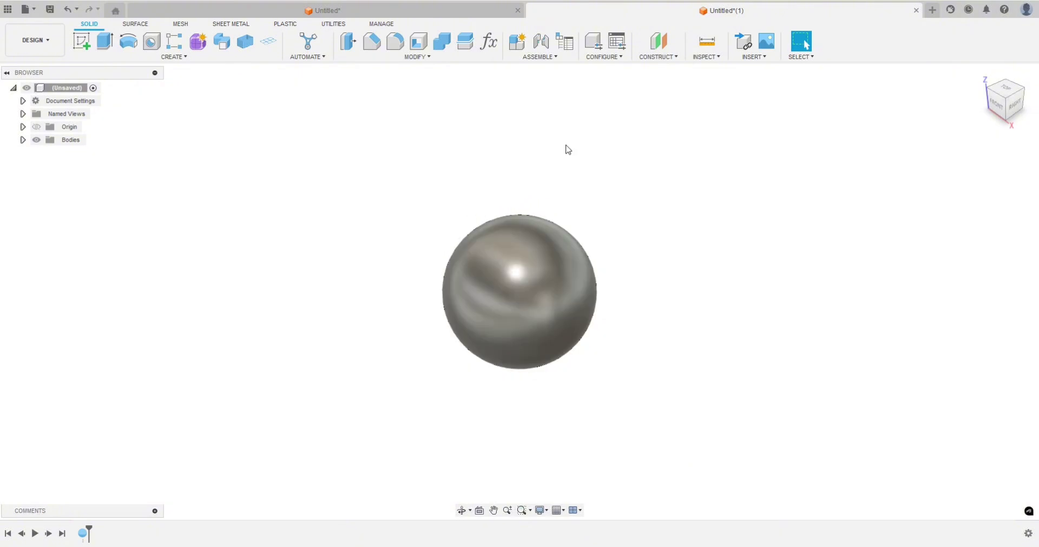
# Step: Construct an offset plane above the XY plane at a distance of 60/2 mm
pyautogui.click(657, 41)
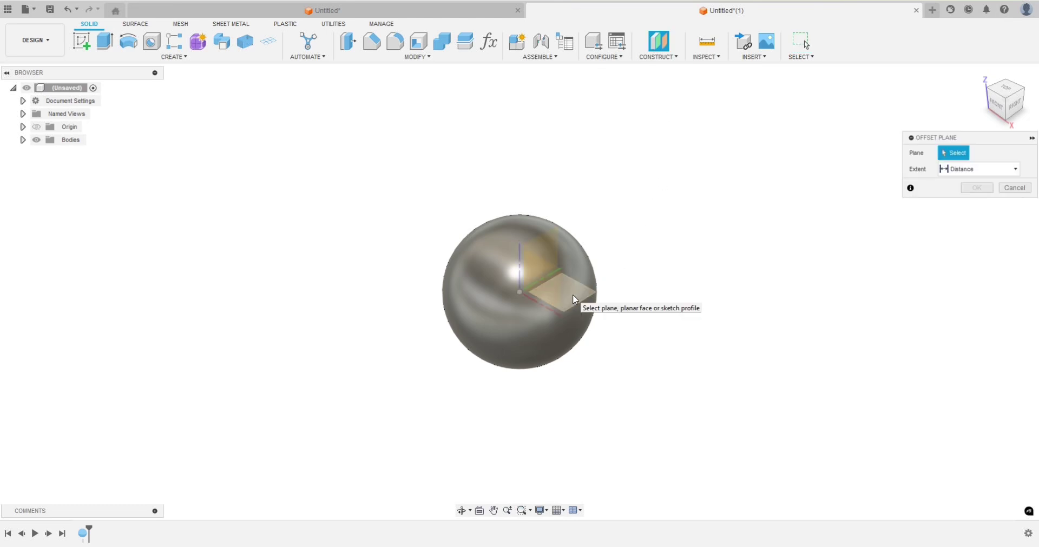
pyautogui.click(572, 294)
pyautogui.write('60/2')
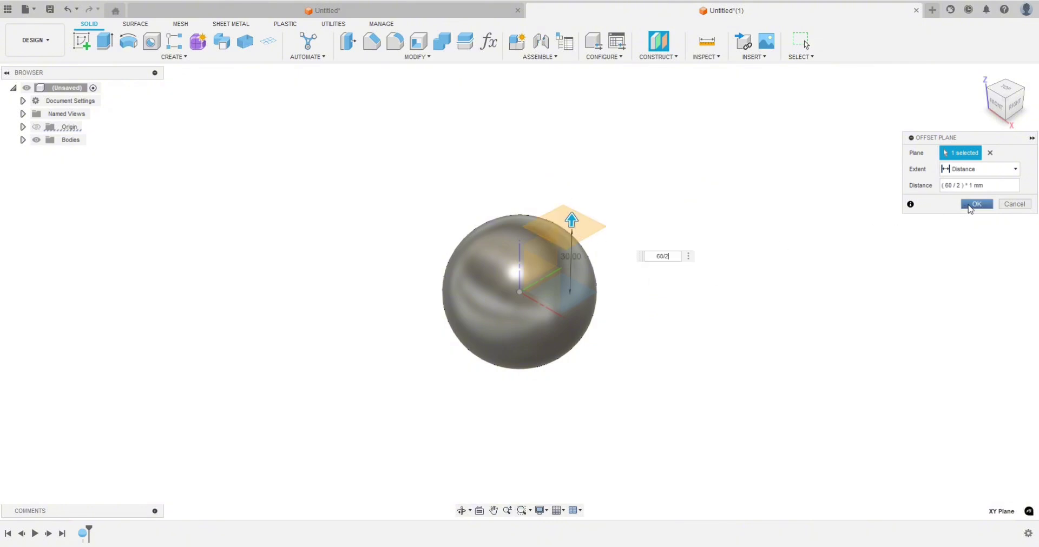
pyautogui.click(970, 209)
# Step: Sketch a 60 by 60 mm center rectangle on the offset plane, centred on the origin
pyautogui.keyDown('shift'); pyautogui.moveTo(602, 404); pyautogui.dragTo(640, 392, button='middle'); pyautogui.keyUp('shift')
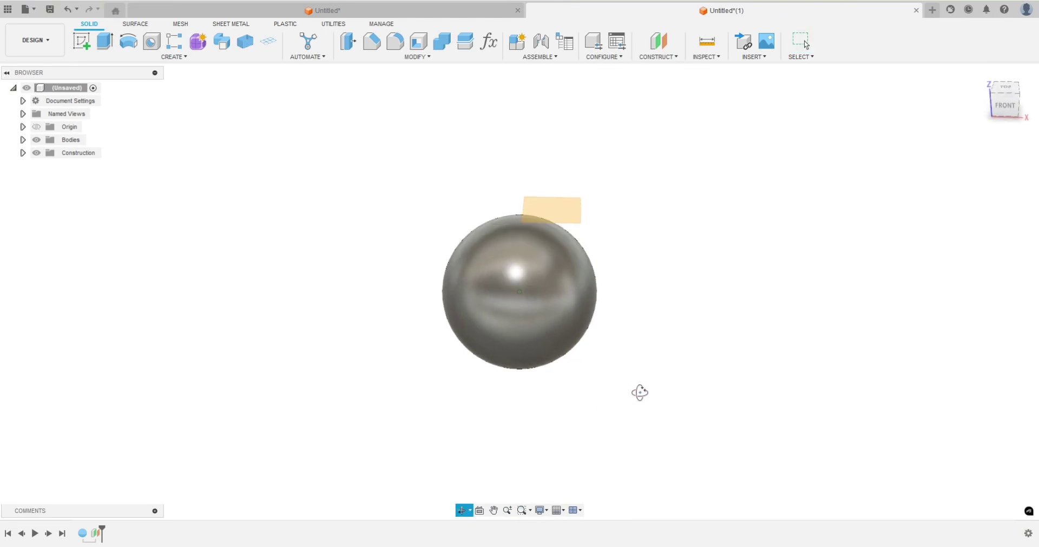
pyautogui.click(81, 41)
pyautogui.click(566, 214)
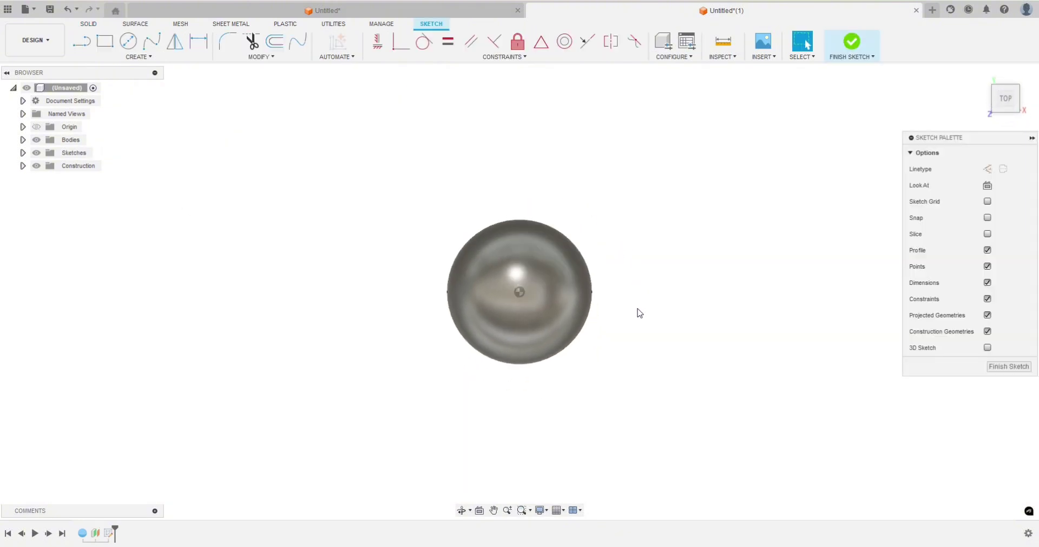
pyautogui.press('s')
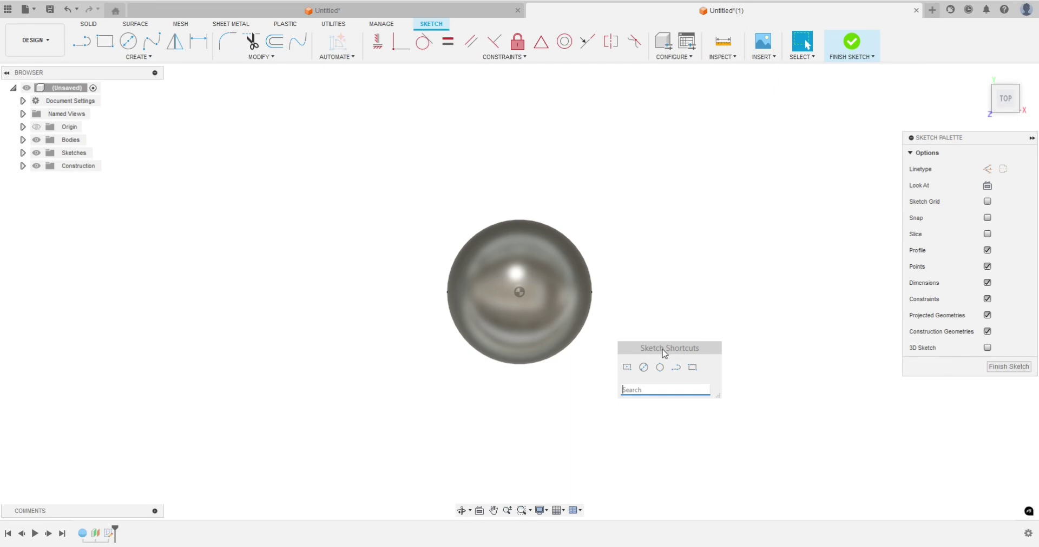
pyautogui.click(627, 367)
pyautogui.click(519, 292)
pyautogui.write('60')
pyautogui.press('Tab')
pyautogui.write('60')
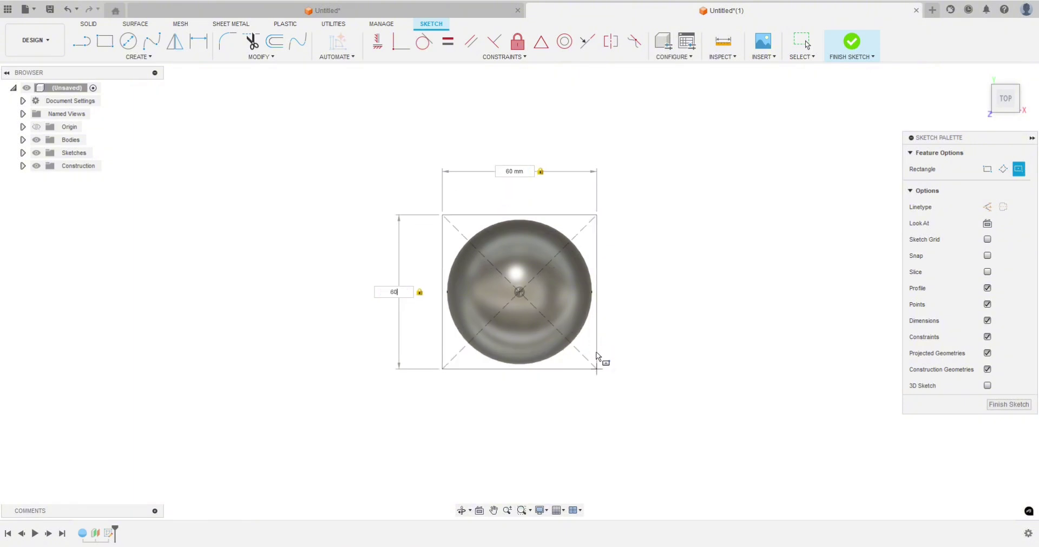
pyautogui.press('Return')
pyautogui.press('Escape')
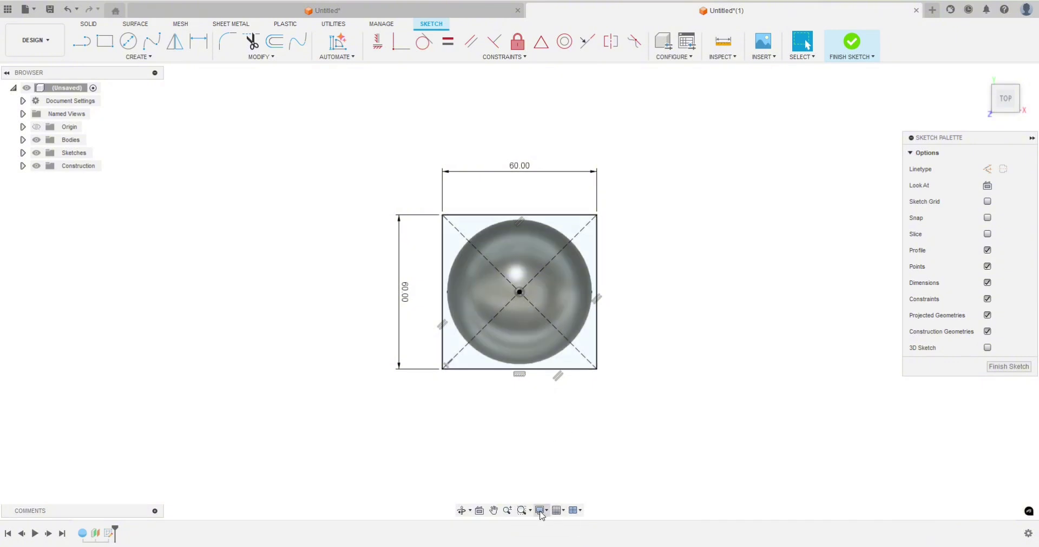
# Step: Set the camera to Perspective with Ortho Faces and finish the rectangle sketch
pyautogui.click(541, 512)
pyautogui.moveTo(560, 476)
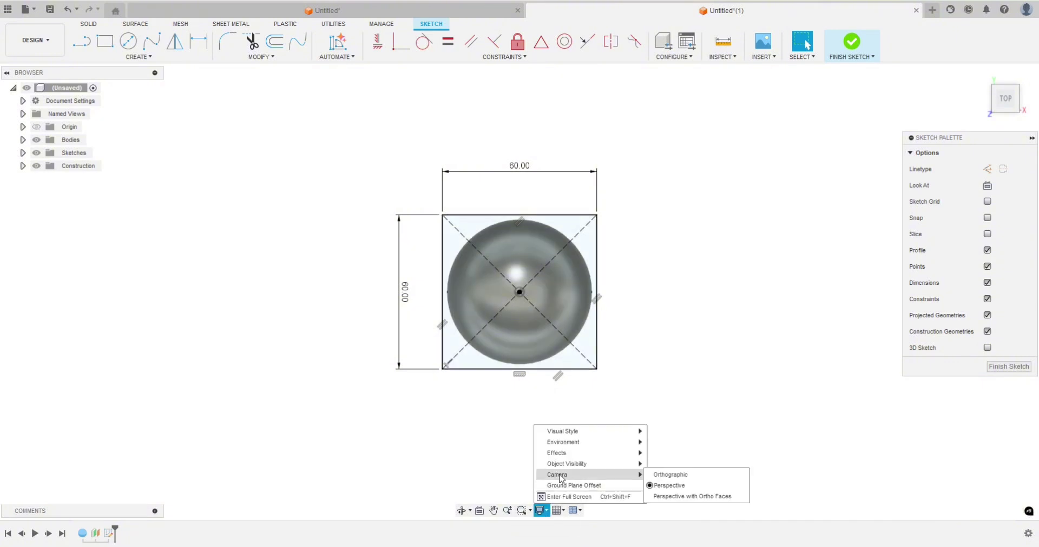
pyautogui.click(668, 497)
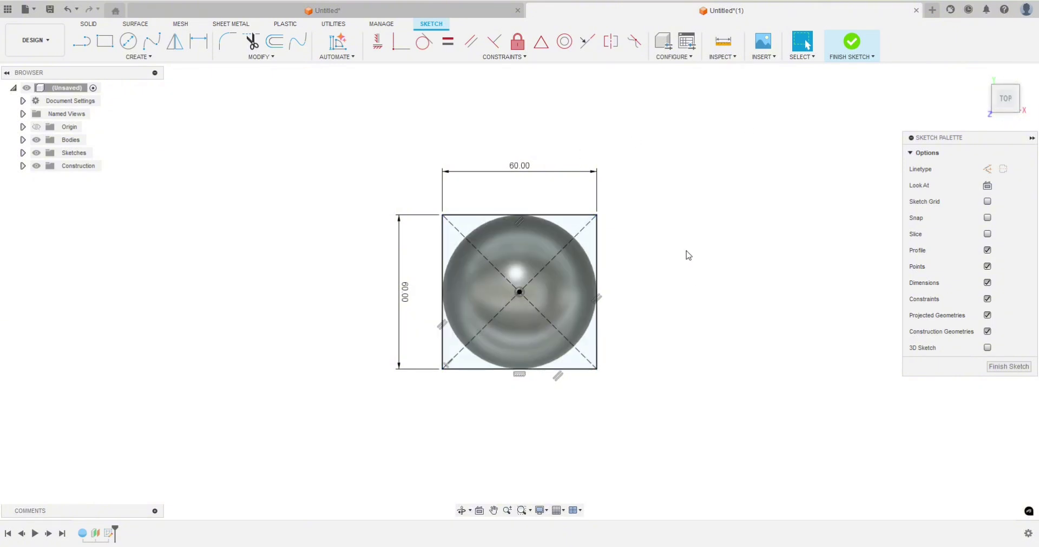
pyautogui.click(851, 44)
# Step: Hide the sphere body and show the origin geometry below the square sketch
pyautogui.moveTo(651, 395)
pyautogui.keyDown('shift'); pyautogui.mouseDown(button='middle')
pyautogui.moveTo(654, 339)
pyautogui.moveTo(655, 387)
pyautogui.mouseUp(button='middle'); pyautogui.keyUp('shift')
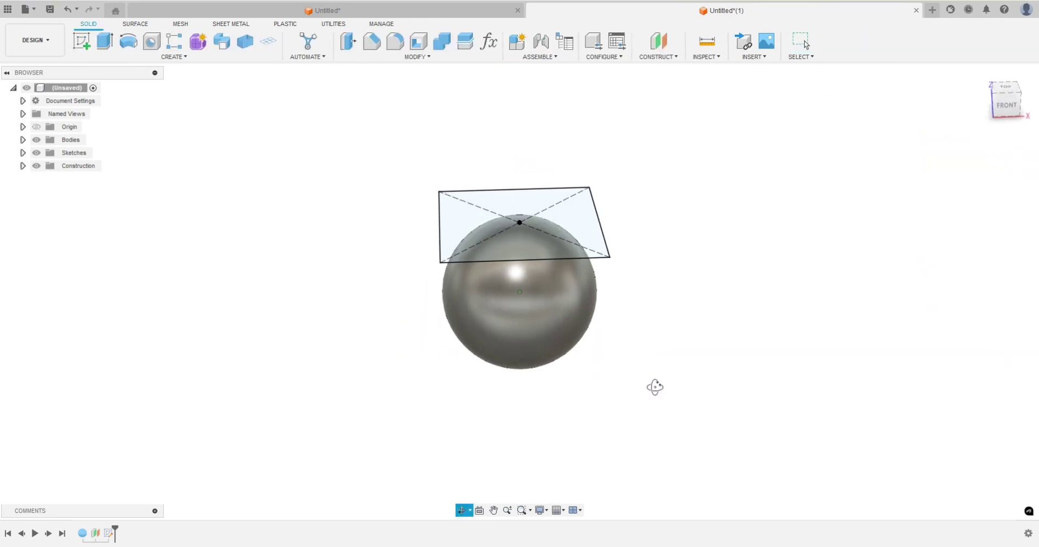
pyautogui.press('Escape')
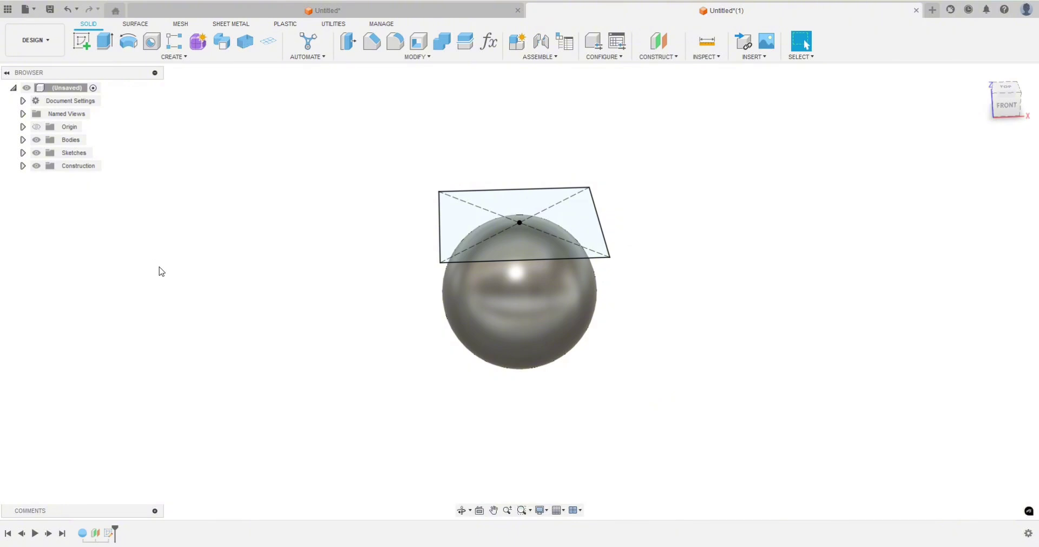
pyautogui.click(24, 141)
pyautogui.click(47, 154)
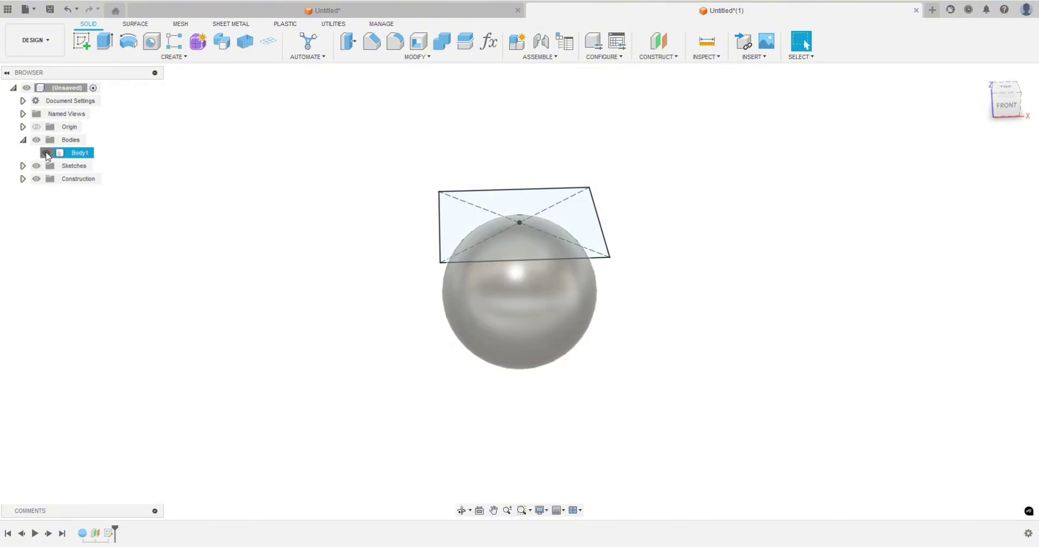
pyautogui.click(46, 154)
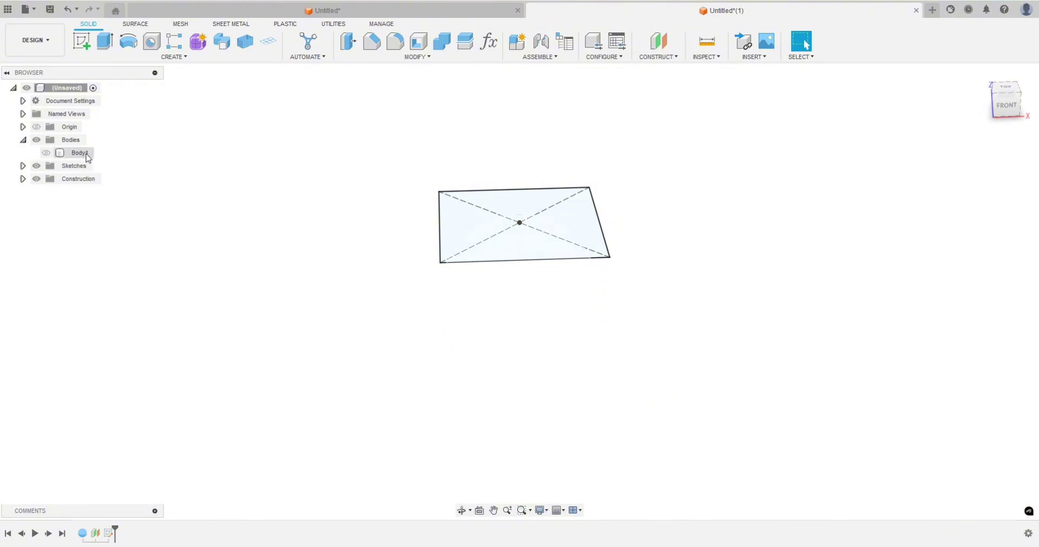
pyautogui.click(36, 127)
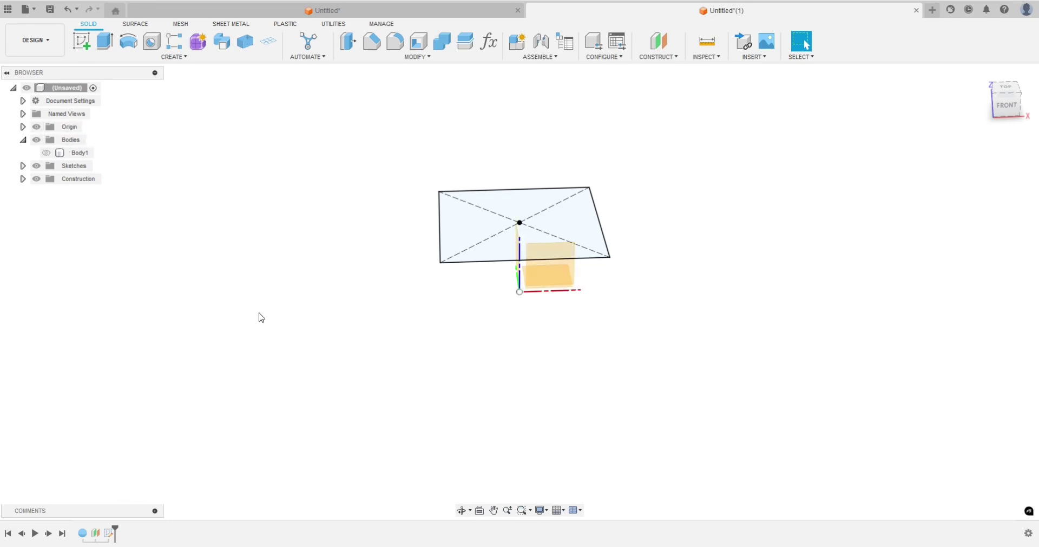
pyautogui.moveTo(366, 355)
pyautogui.keyDown('shift'); pyautogui.mouseDown(button='middle')
pyautogui.moveTo(350, 337)
pyautogui.moveTo(355, 346)
pyautogui.mouseUp(button='middle'); pyautogui.keyUp('shift')
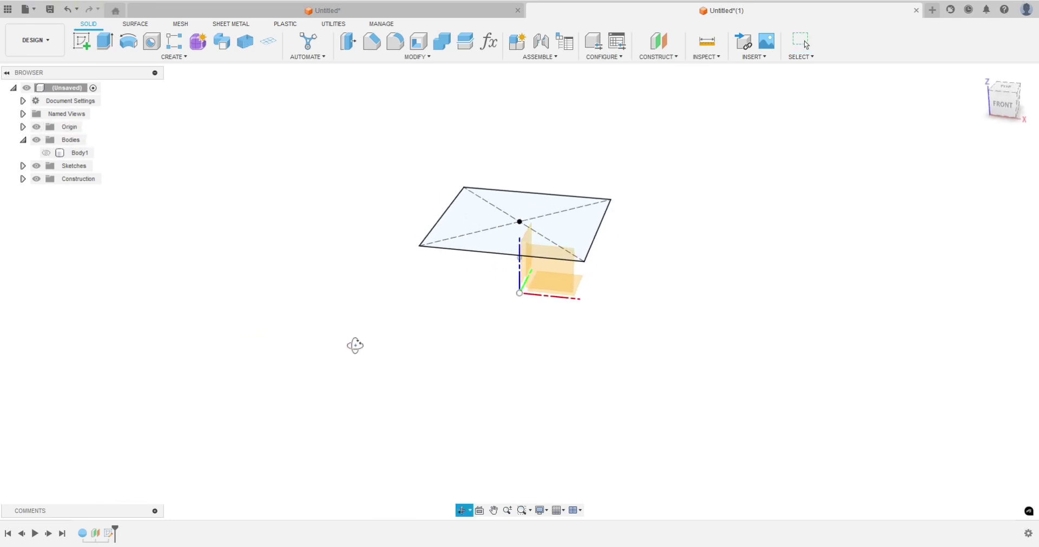
pyautogui.click(469, 221)
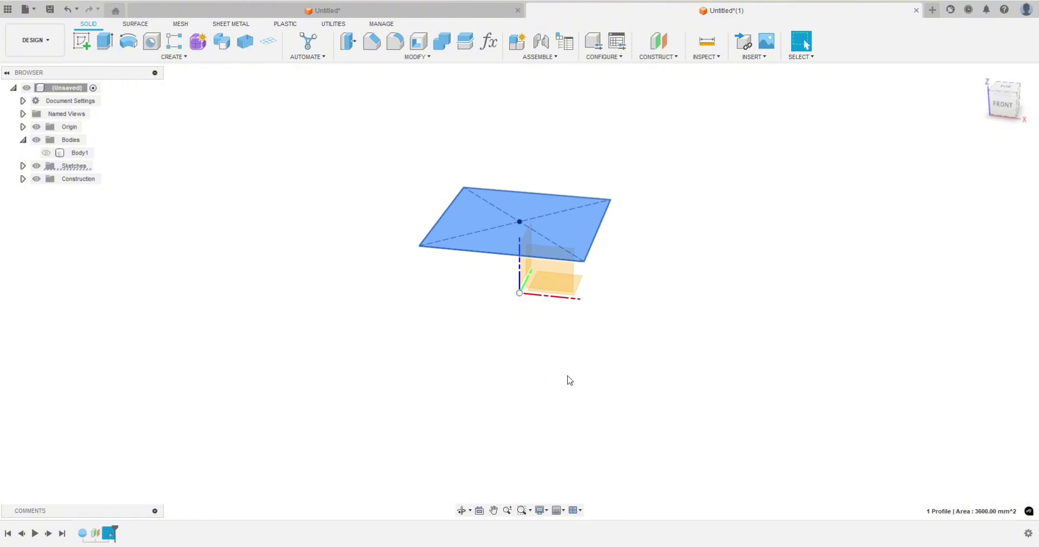
pyautogui.press('s')
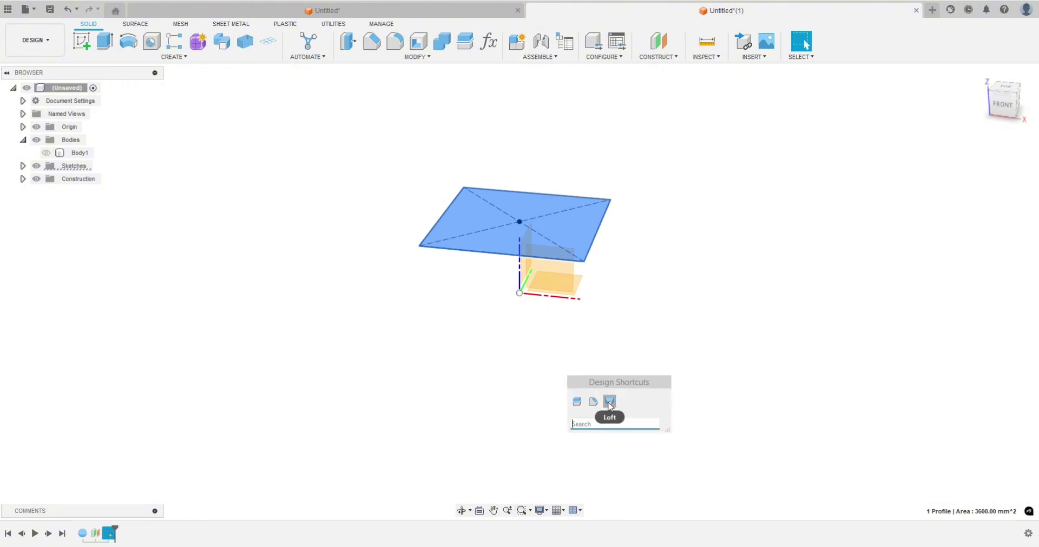
pyautogui.click(519, 335)
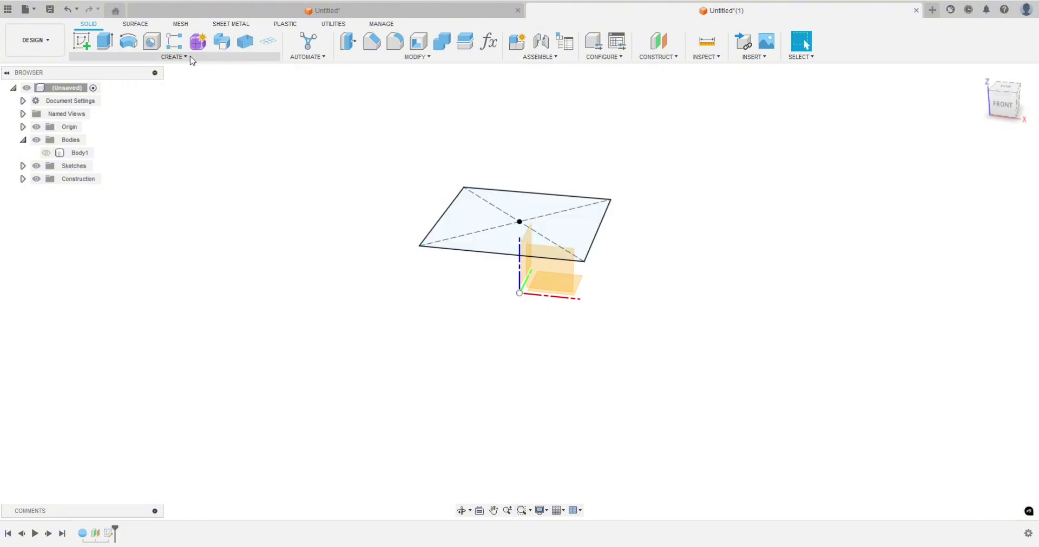
# Step: Loft the square sketch profile down to the origin point as a new body, forming an inverted pyramid
pyautogui.click(191, 59)
pyautogui.click(102, 146)
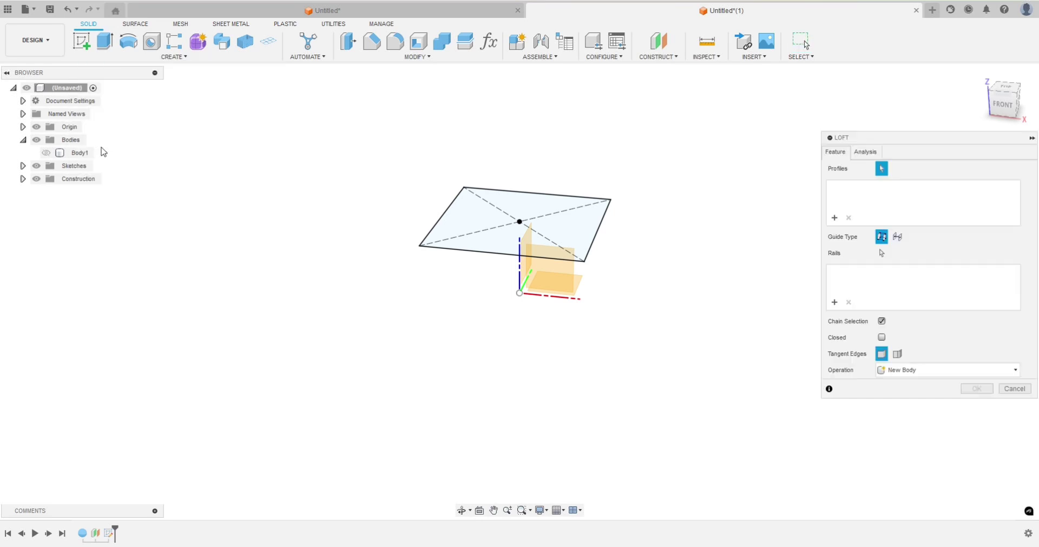
pyautogui.click(474, 223)
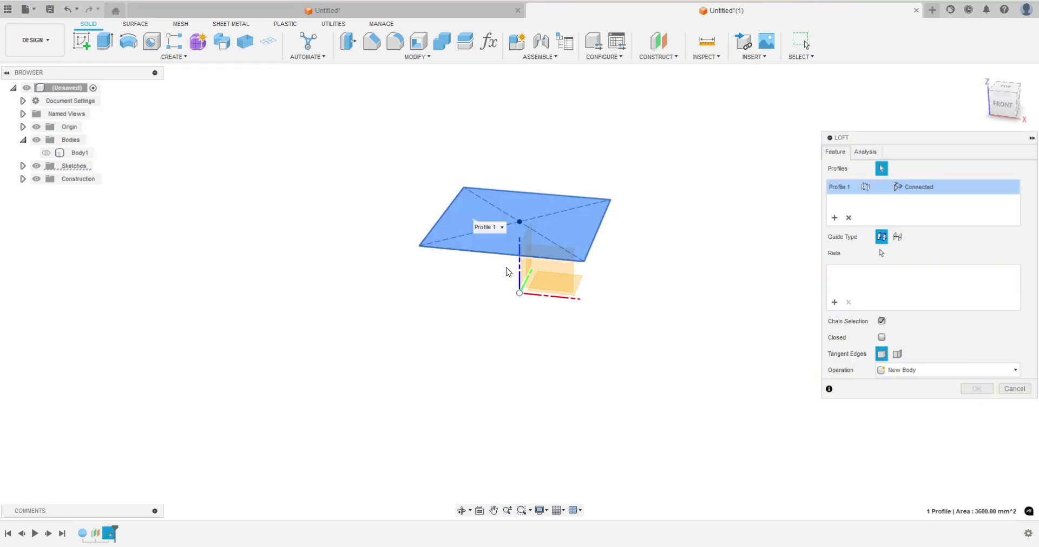
pyautogui.click(520, 293)
pyautogui.keyDown('shift'); pyautogui.moveTo(637, 387); pyautogui.dragTo(580, 236, button='middle'); pyautogui.keyUp('shift')
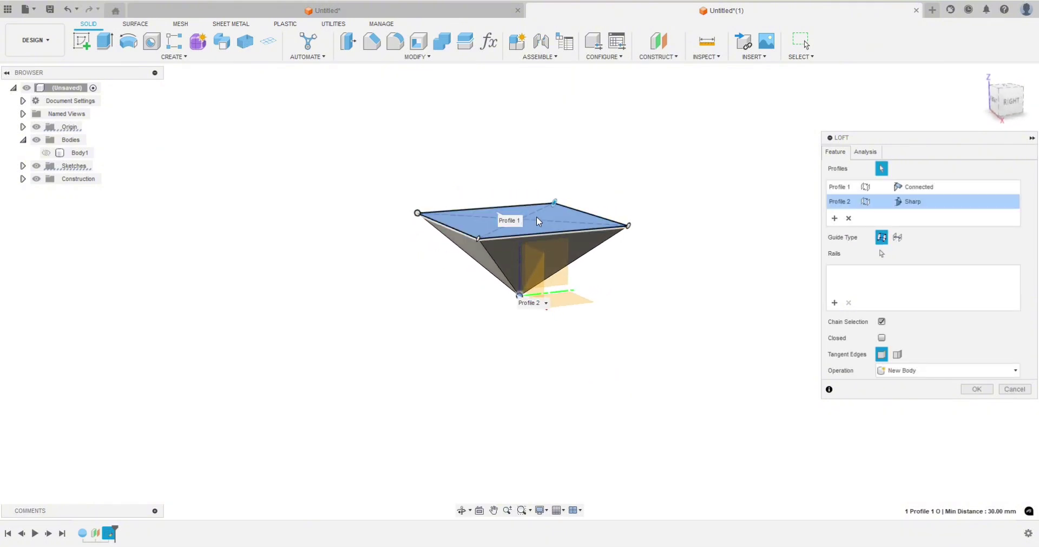
pyautogui.keyDown('shift'); pyautogui.moveTo(497, 337); pyautogui.dragTo(626, 376, button='middle'); pyautogui.keyUp('shift')
pyautogui.click(977, 390)
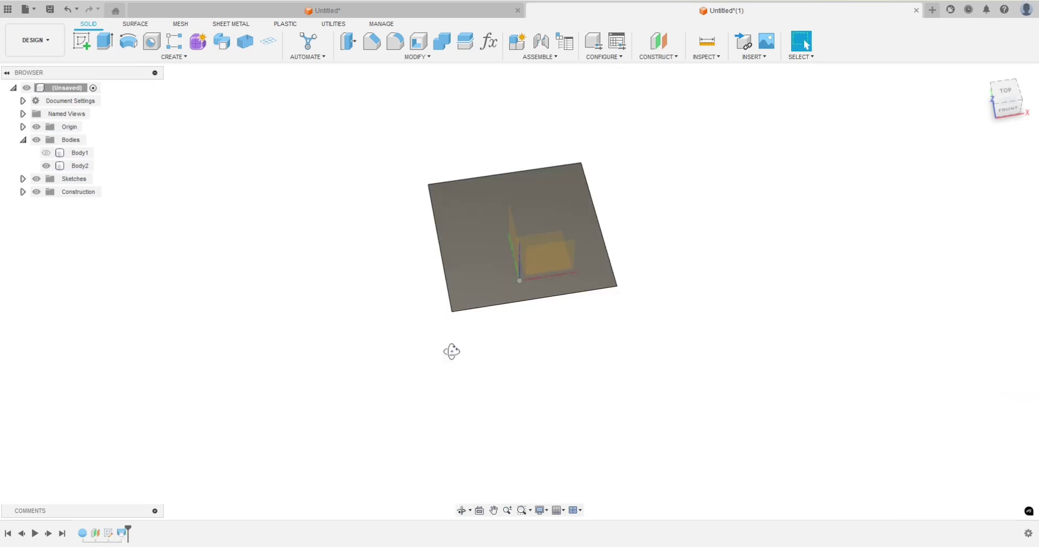
# Step: Hide the origin geometry and show the sphere body again
pyautogui.keyDown('shift'); pyautogui.moveTo(452, 352); pyautogui.dragTo(251, 202, button='middle'); pyautogui.keyUp('shift')
pyautogui.click(36, 127)
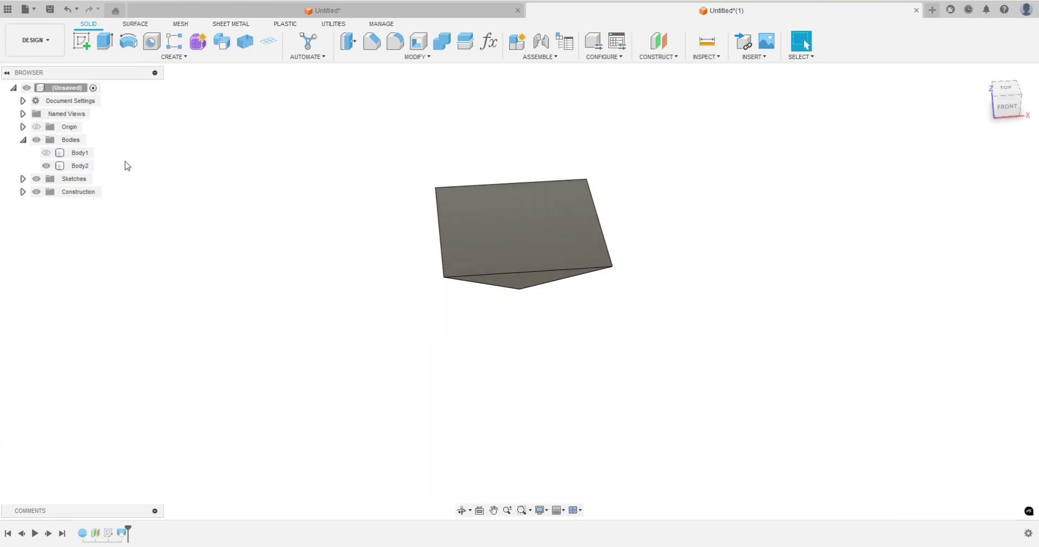
pyautogui.keyDown('shift'); pyautogui.moveTo(285, 261); pyautogui.dragTo(148, 160, button='middle'); pyautogui.keyUp('shift')
pyautogui.click(46, 153)
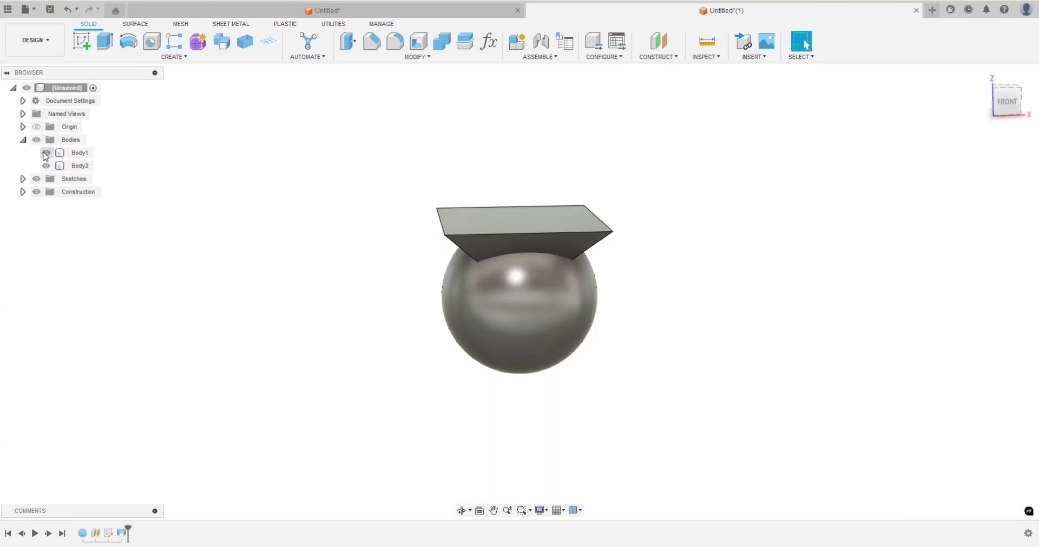
# Step: Combine the sphere as target with the lofted pyramid as tool using the Intersect operation, without keeping the tool
pyautogui.moveTo(362, 290)
pyautogui.keyDown('shift'); pyautogui.mouseDown(button='middle')
pyautogui.moveTo(322, 267)
pyautogui.moveTo(276, 281)
pyautogui.moveTo(367, 314)
pyautogui.moveTo(373, 304)
pyautogui.mouseUp(button='middle'); pyautogui.keyUp('shift')
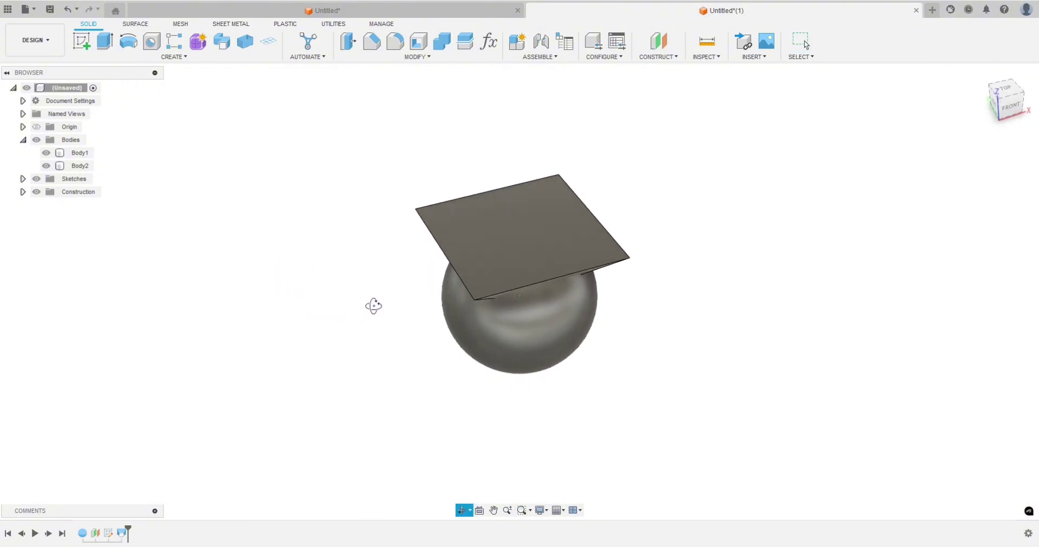
pyautogui.click(442, 44)
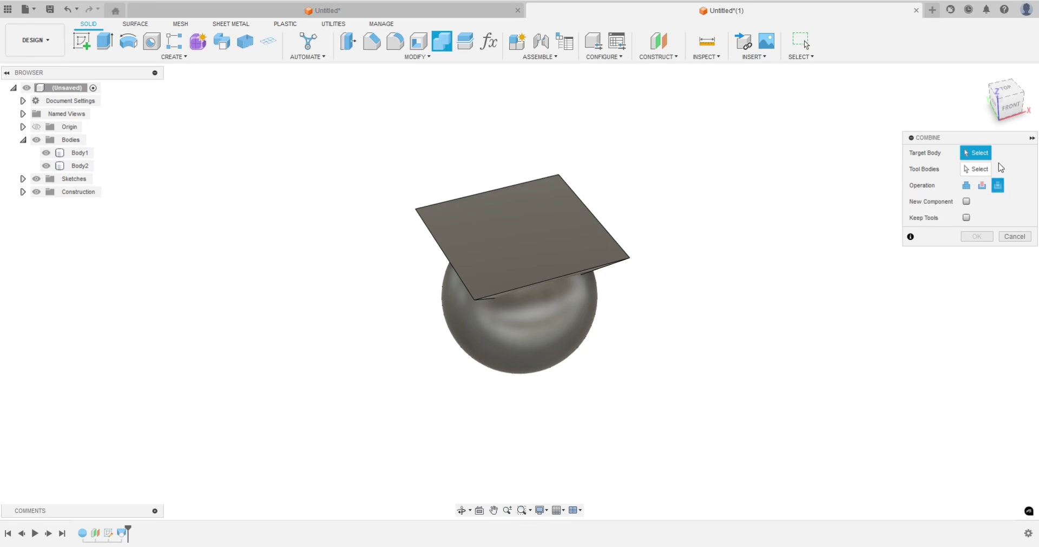
pyautogui.click(560, 318)
pyautogui.click(535, 204)
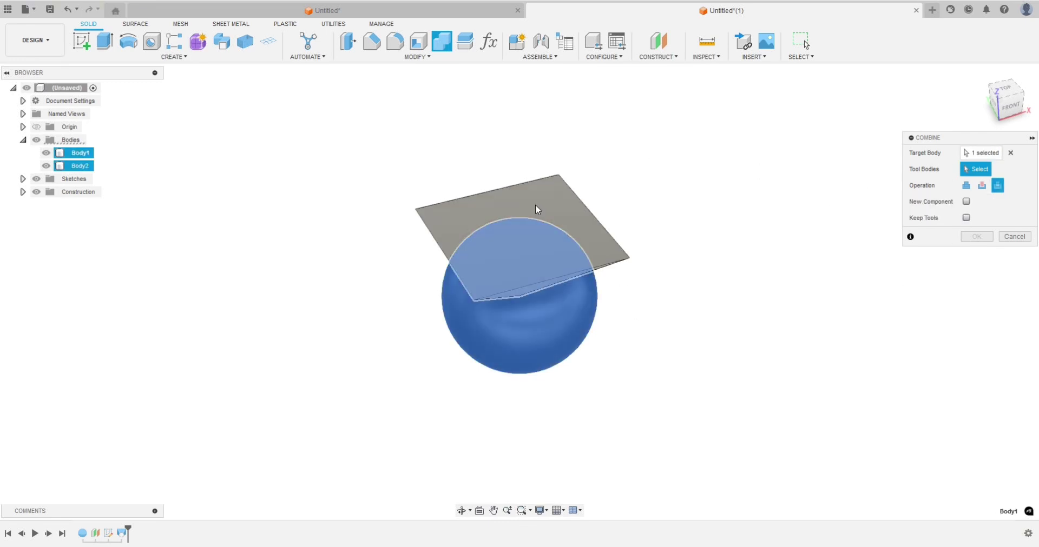
pyautogui.keyDown('shift'); pyautogui.moveTo(758, 343); pyautogui.dragTo(546, 224, button='middle'); pyautogui.keyUp('shift')
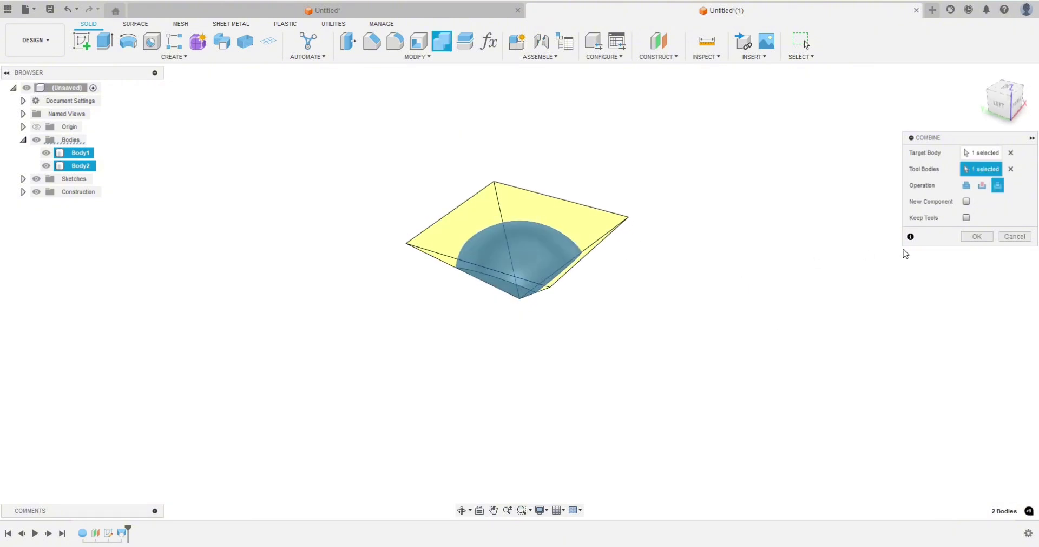
pyautogui.click(975, 237)
pyautogui.keyDown('shift'); pyautogui.moveTo(603, 364); pyautogui.dragTo(728, 339, button='middle'); pyautogui.keyUp('shift')
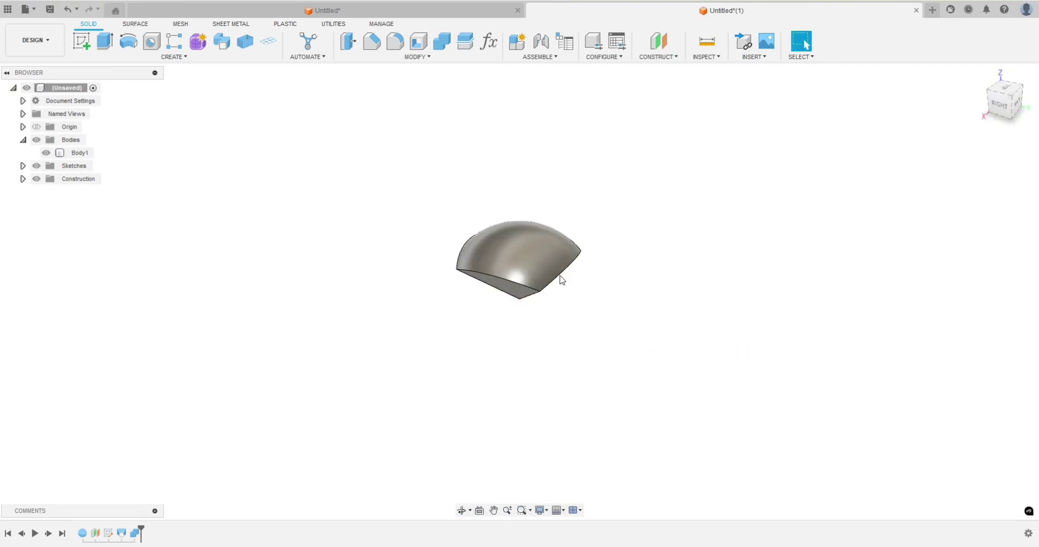
pyautogui.keyDown('shift'); pyautogui.moveTo(592, 352); pyautogui.dragTo(397, 378, button='middle'); pyautogui.keyUp('shift')
pyautogui.keyDown('shift'); pyautogui.moveTo(464, 345); pyautogui.dragTo(440, 325, button='middle'); pyautogui.keyUp('shift')
pyautogui.scroll(2, 535, 303)
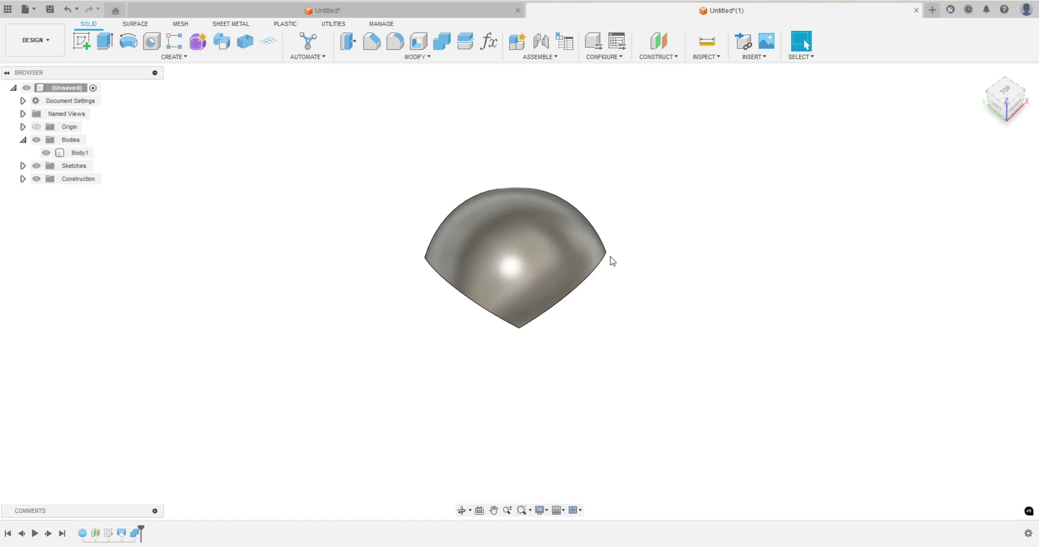
pyautogui.keyDown('shift'); pyautogui.moveTo(642, 316); pyautogui.dragTo(687, 365, button='middle'); pyautogui.keyUp('shift')
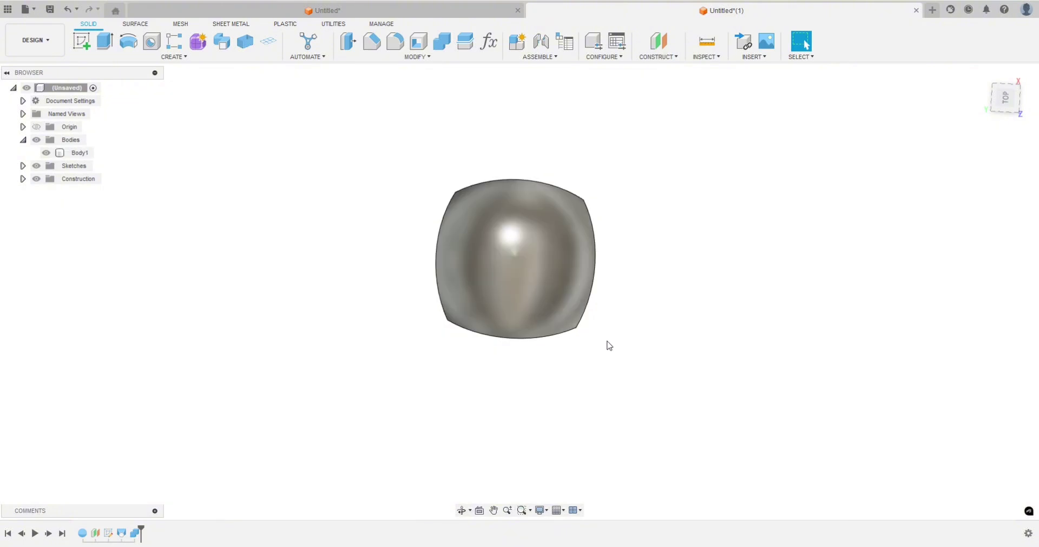
# Step: Create a construction plane through three points: two opposite outer corners of the spherical segment and its apex at the origin
pyautogui.moveTo(652, 394)
pyautogui.keyDown('shift'); pyautogui.mouseDown(button='middle')
pyautogui.moveTo(607, 364)
pyautogui.moveTo(594, 317)
pyautogui.moveTo(607, 320)
pyautogui.moveTo(598, 327)
pyautogui.mouseUp(button='middle'); pyautogui.keyUp('shift')
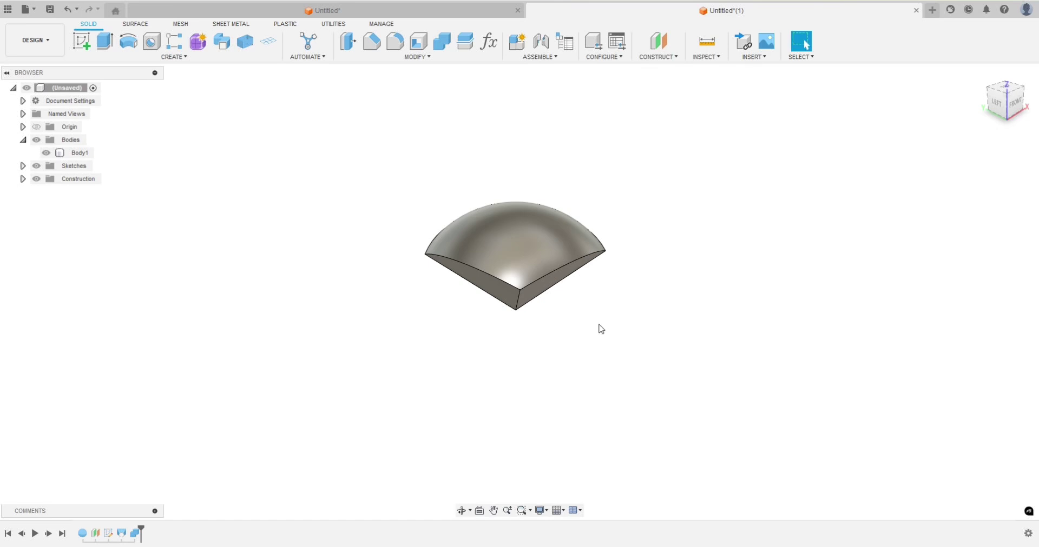
pyautogui.click(667, 59)
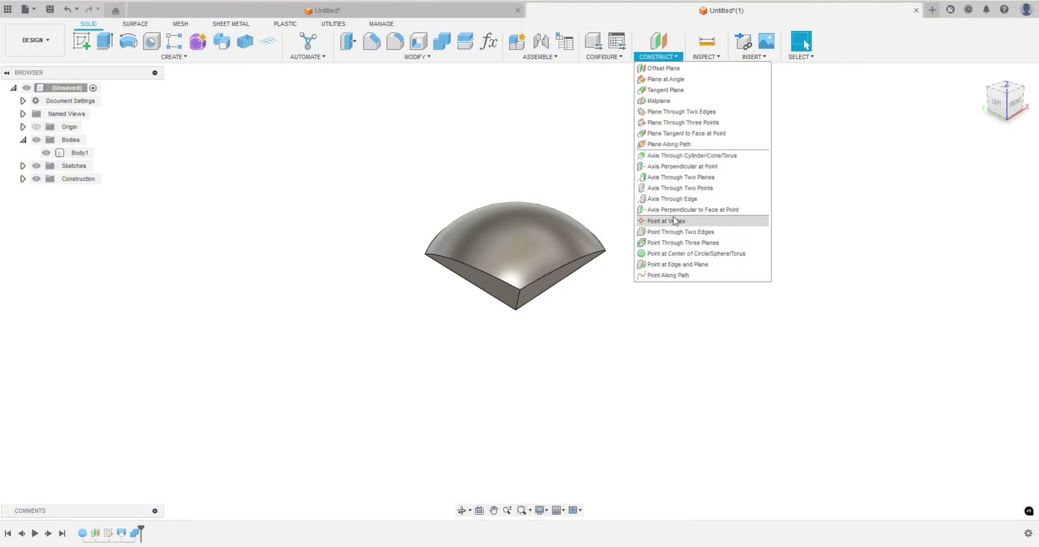
pyautogui.click(677, 124)
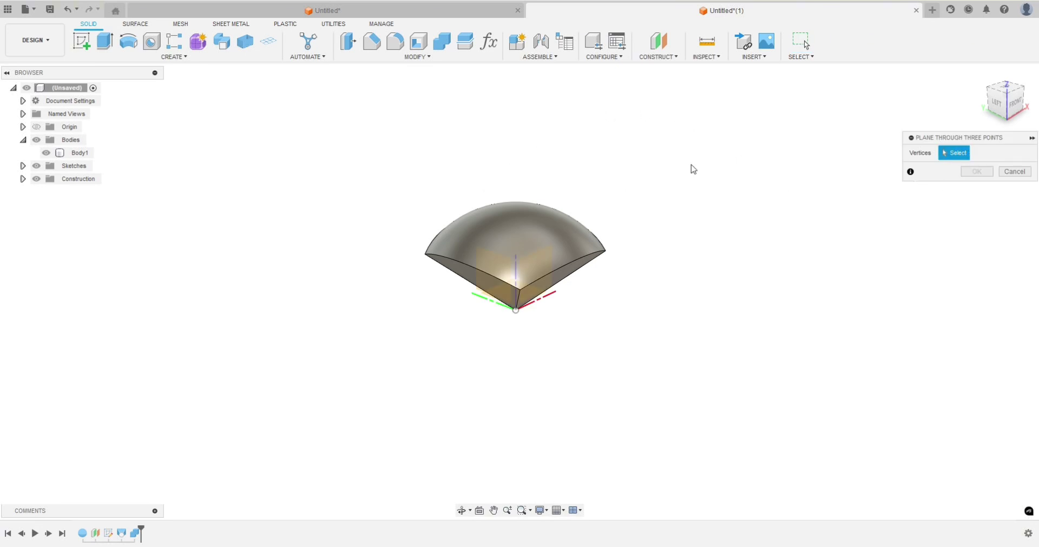
pyautogui.click(426, 254)
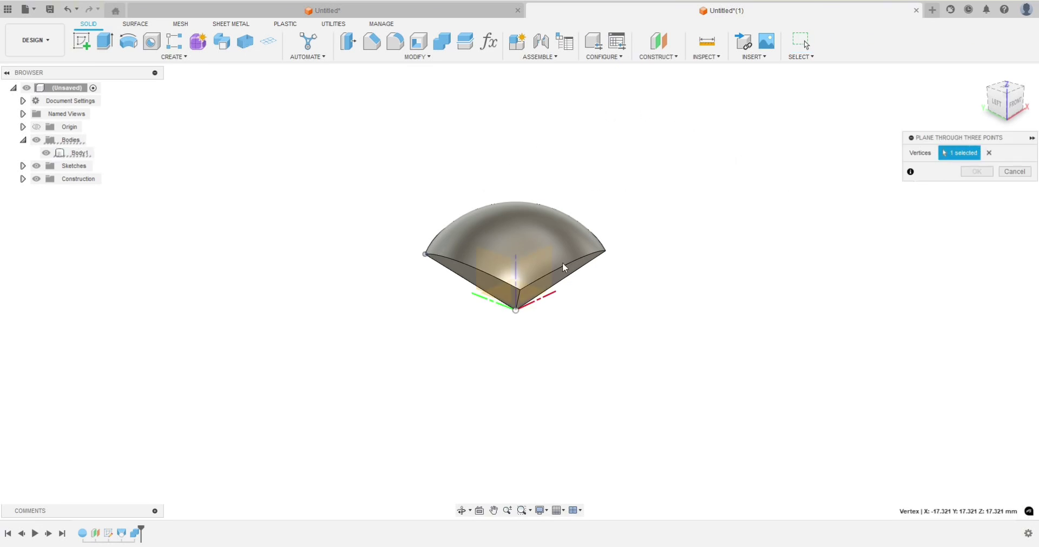
pyautogui.click(606, 252)
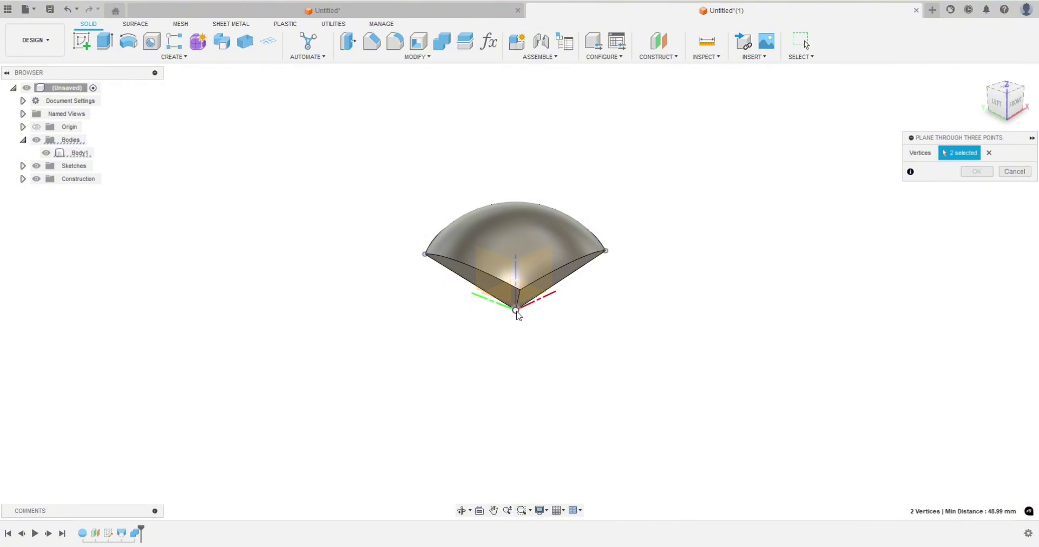
pyautogui.click(515, 310)
pyautogui.keyDown('shift'); pyautogui.moveTo(637, 376); pyautogui.dragTo(668, 362, button='middle'); pyautogui.keyUp('shift')
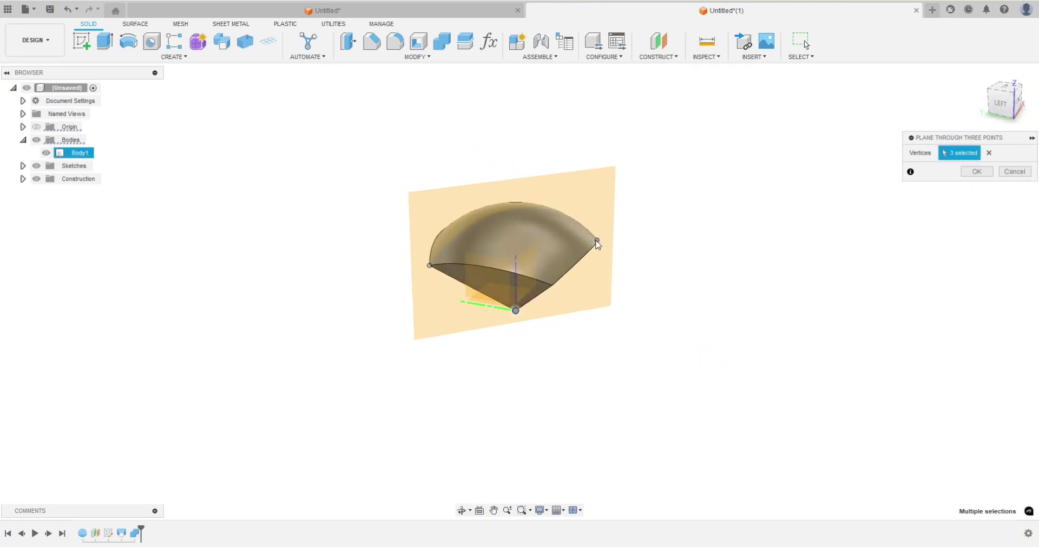
pyautogui.click(975, 172)
# Step: Start a sketch on the new diagonal plane, hide the segment body, and draw a 60 mm diameter circle centred on the origin
pyautogui.keyDown('shift'); pyautogui.moveTo(784, 227); pyautogui.dragTo(747, 234, button='middle'); pyautogui.keyUp('shift')
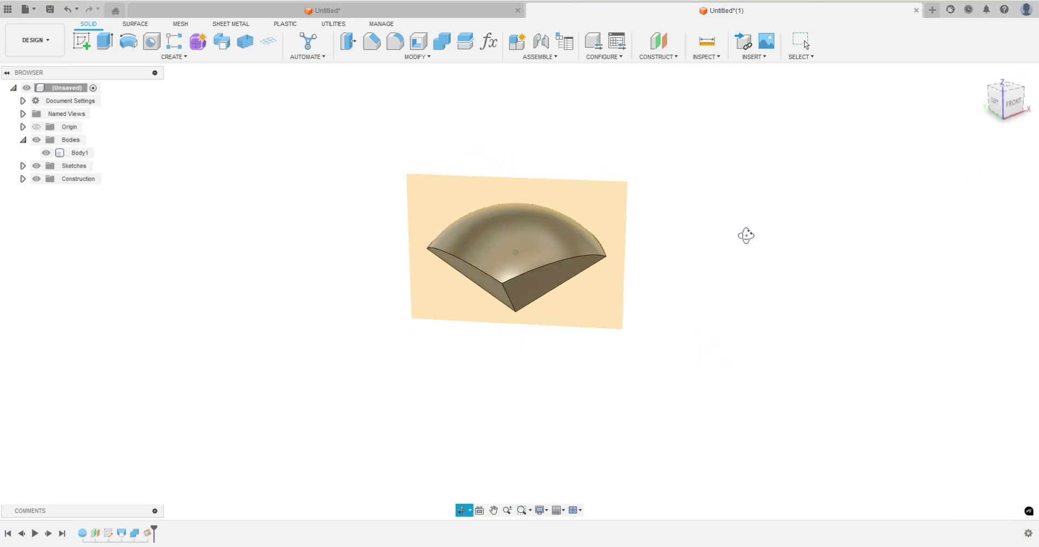
pyautogui.click(82, 44)
pyautogui.click(447, 199)
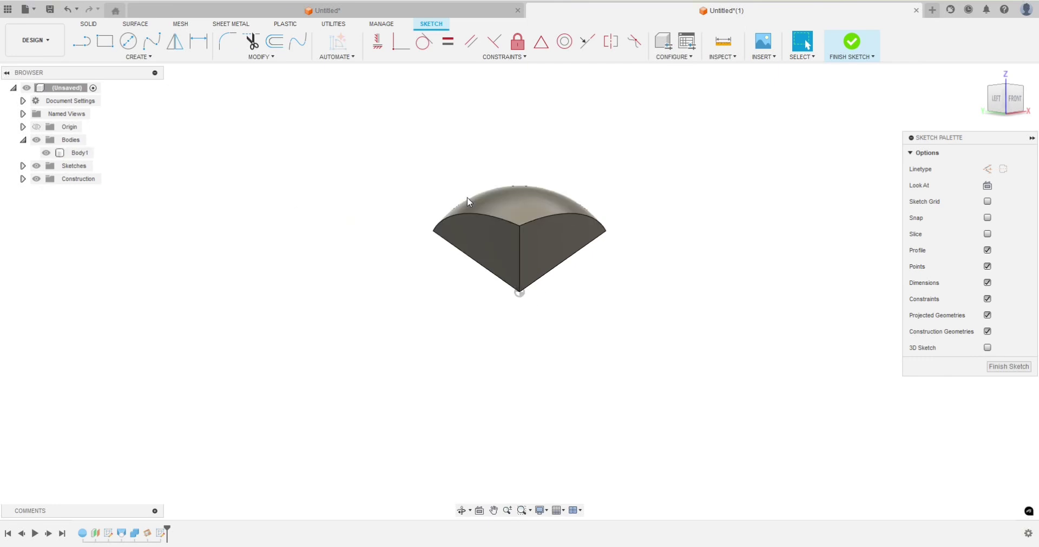
pyautogui.click(46, 153)
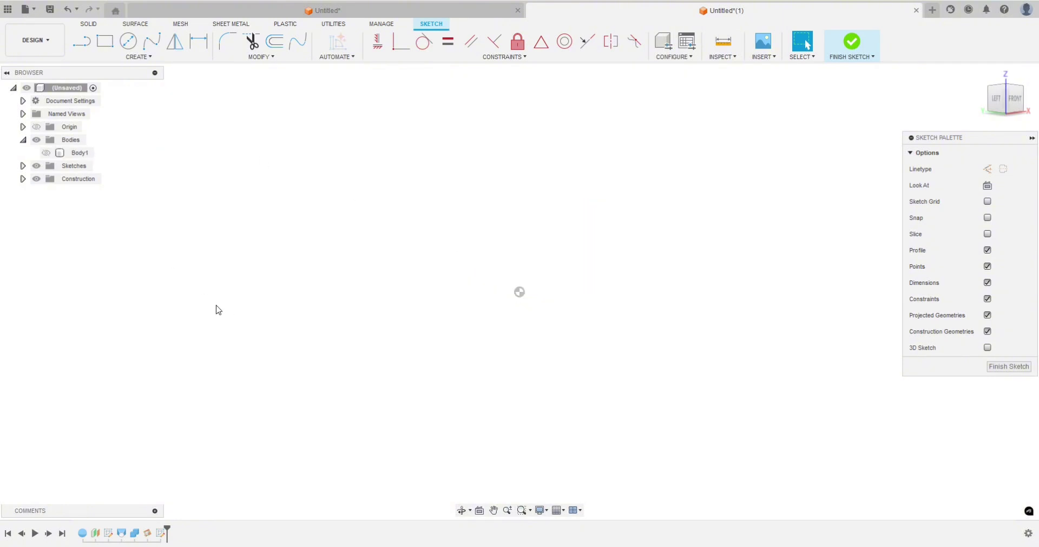
pyautogui.press('c')
pyautogui.click(518, 292)
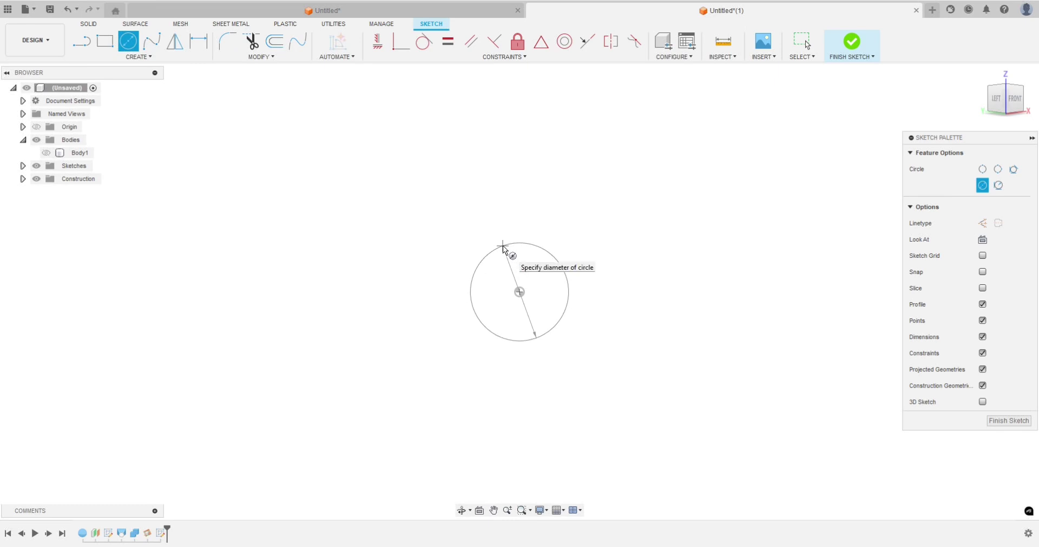
pyautogui.write('60')
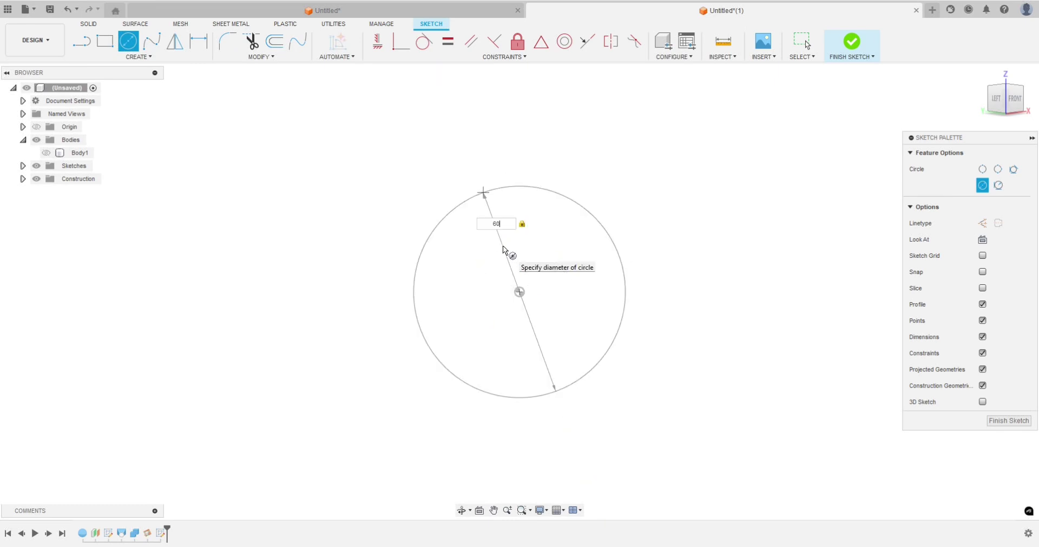
pyautogui.press('Return')
pyautogui.press('Escape')
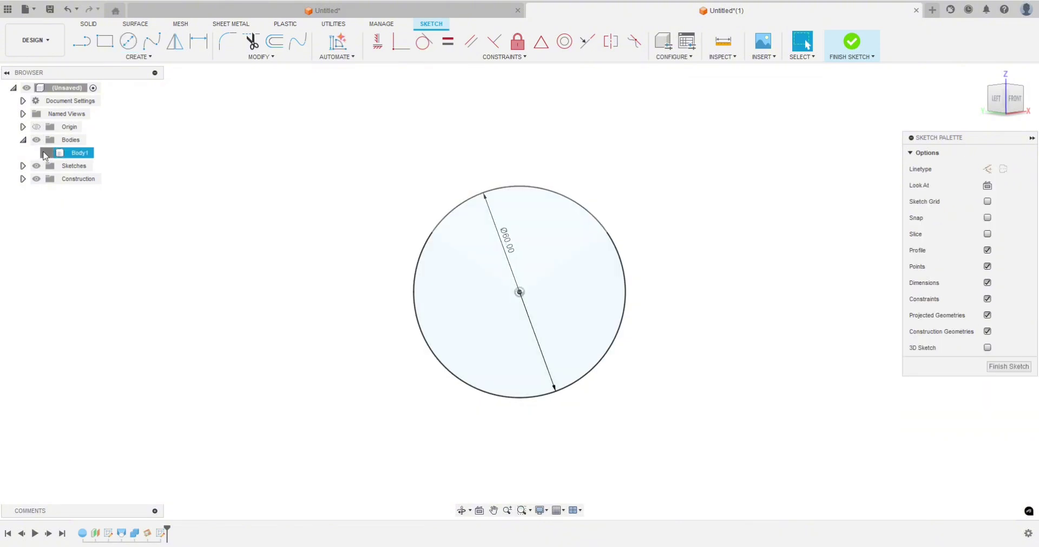
# Step: Draw a horizontal line across the full diameter of the circle, through its centre
pyautogui.click(46, 153)
pyautogui.click(46, 153)
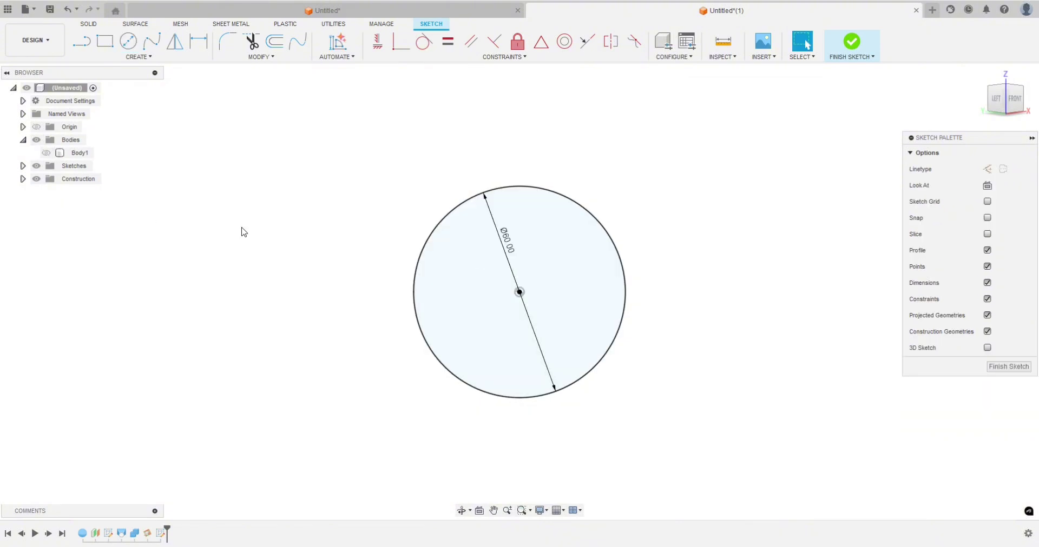
pyautogui.press('l')
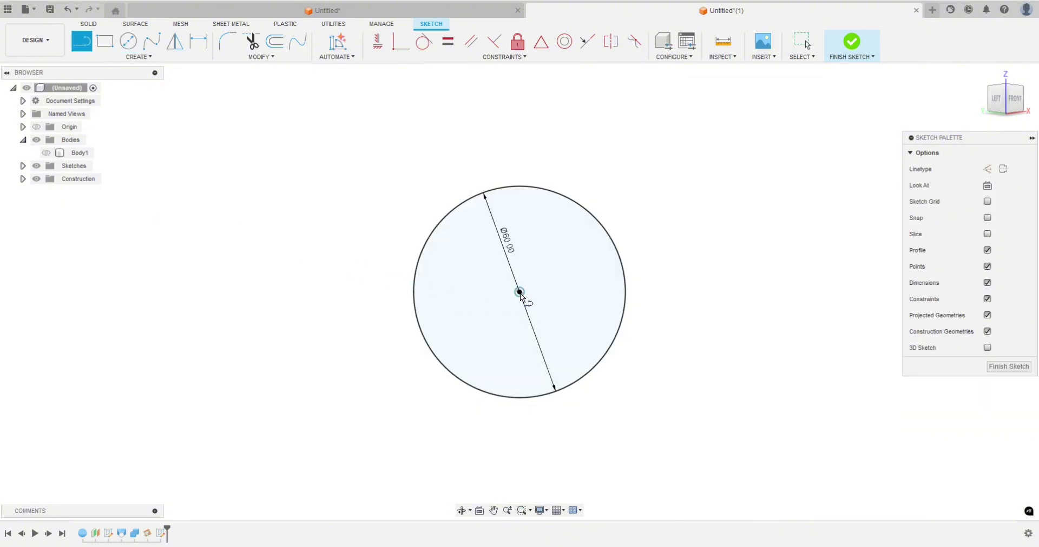
pyautogui.click(413, 293)
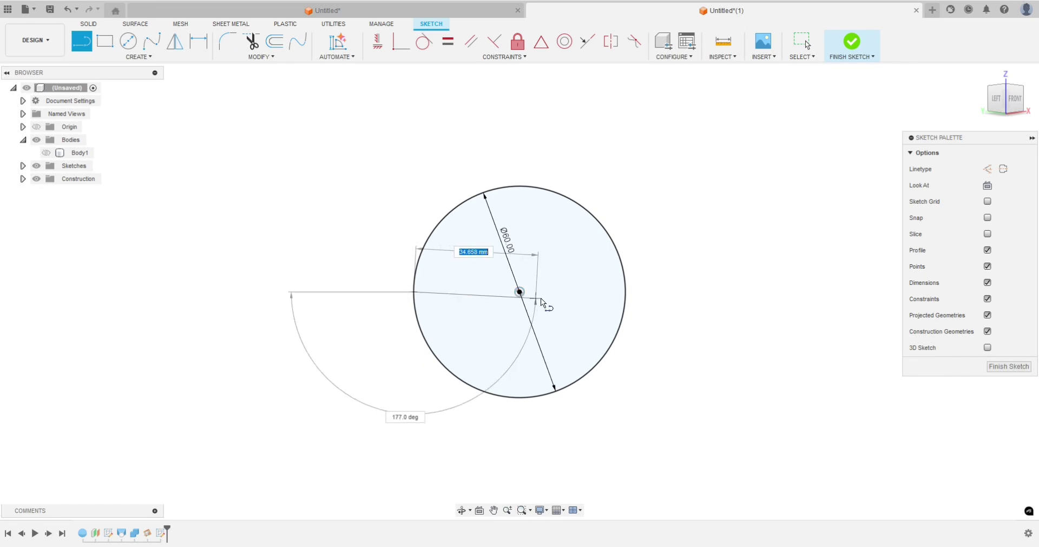
pyautogui.doubleClick(625, 293)
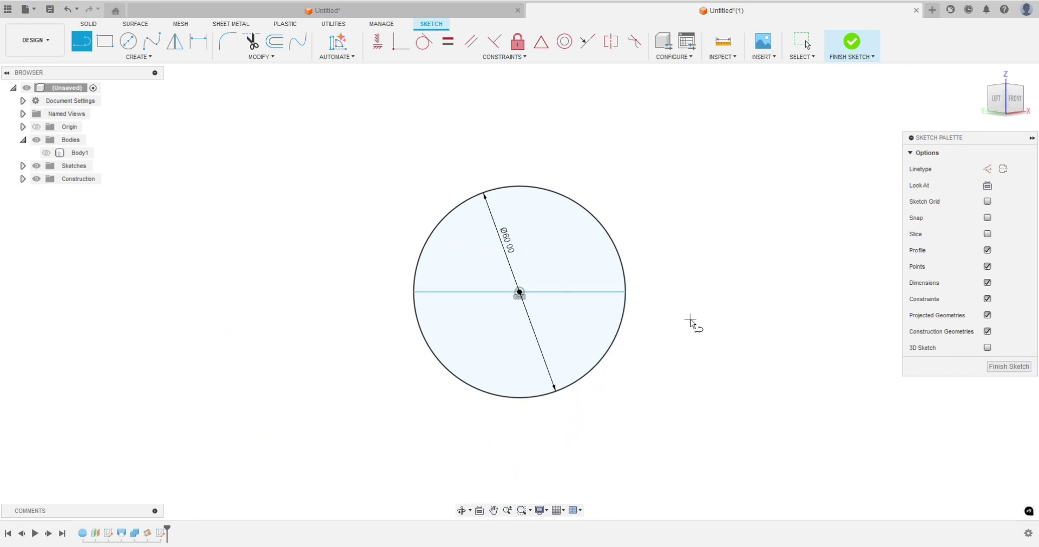
pyautogui.press('Escape')
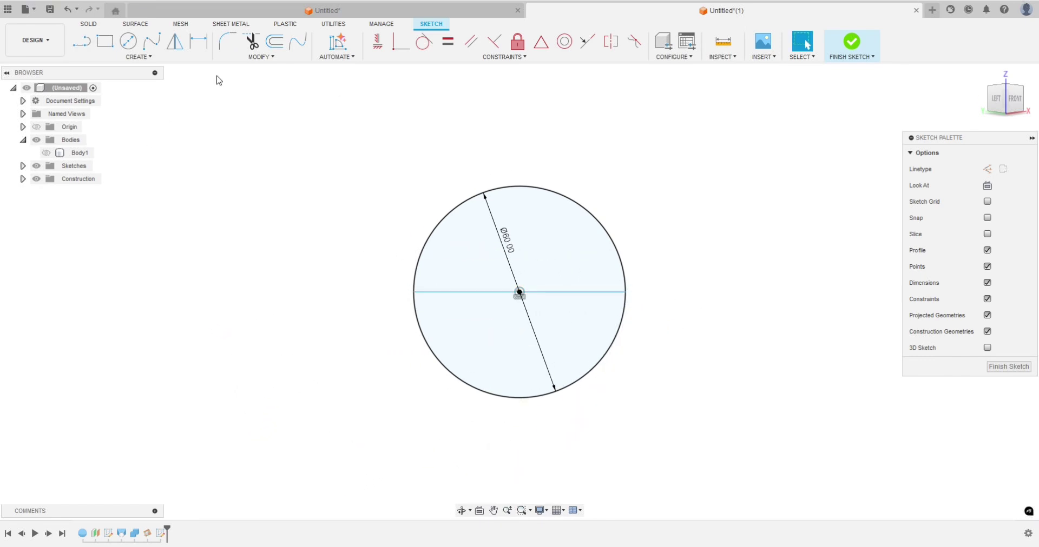
# Step: Trim away the circle's lower half and the diameter line, leaving only the upper arc, and finish the sketch with the body hidden
pyautogui.click(252, 47)
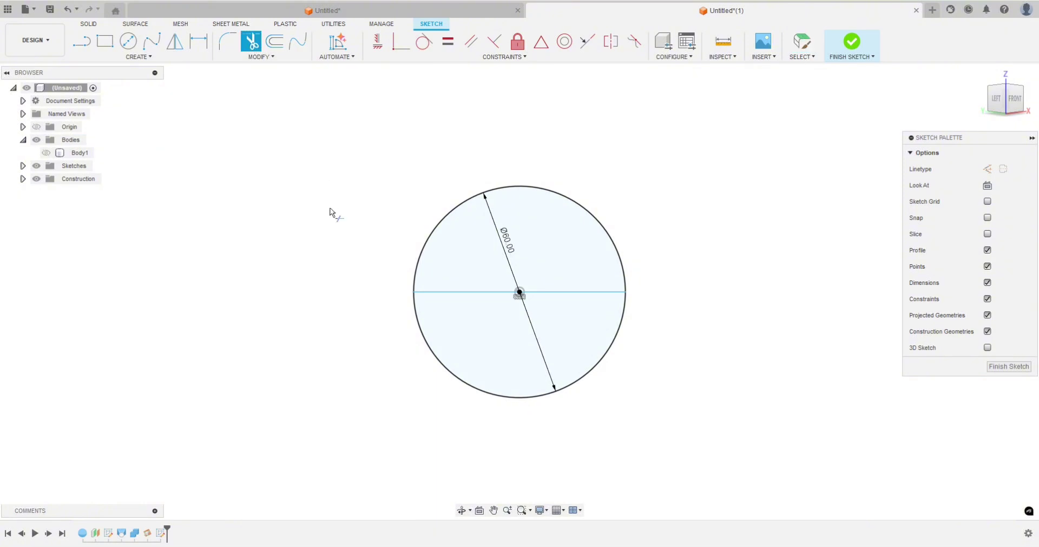
pyautogui.click(437, 359)
pyautogui.click(466, 292)
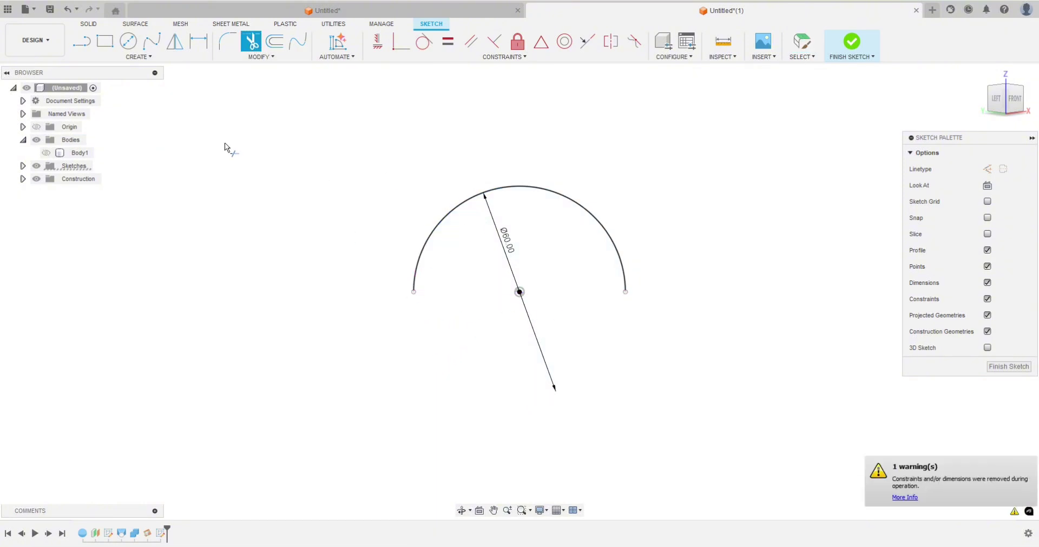
pyautogui.click(46, 152)
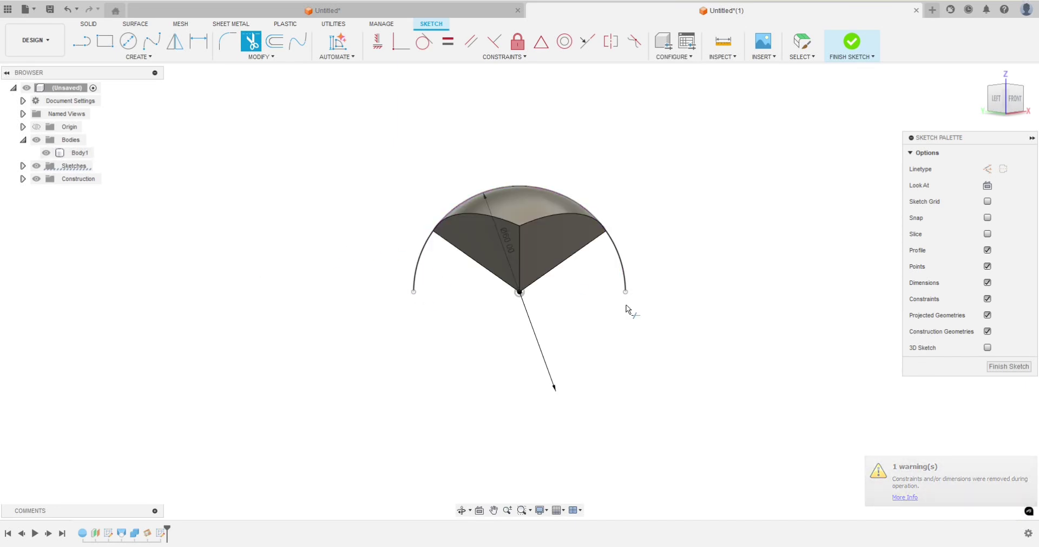
pyautogui.hotkey('ctrl', 'z')
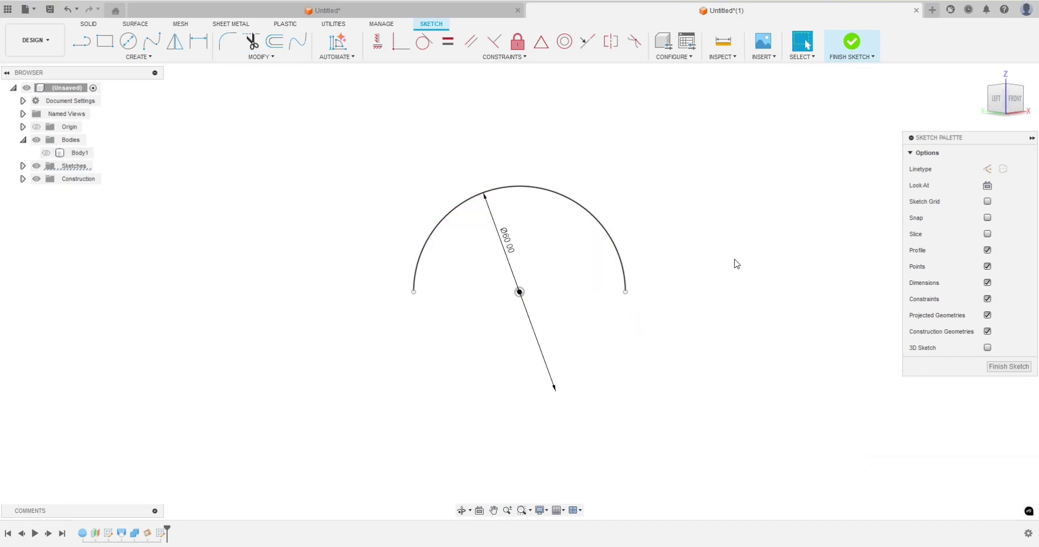
pyautogui.click(851, 42)
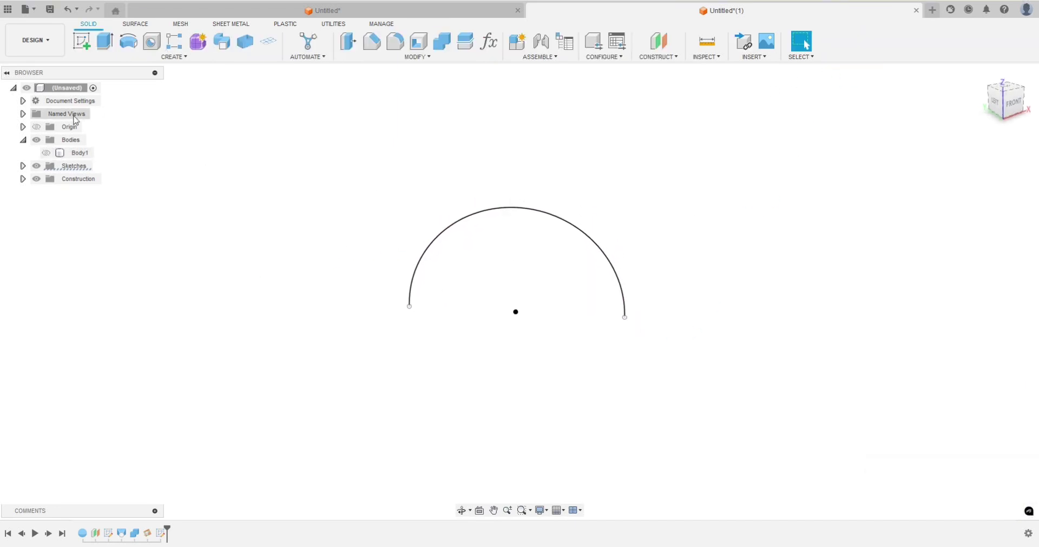
# Step: Create a Plane Along Path on the semicircular arc at its start point, using a proportional distance of 0.00
pyautogui.keyDown('shift'); pyautogui.moveTo(206, 299); pyautogui.dragTo(303, 305, button='middle'); pyautogui.keyUp('shift')
pyautogui.keyDown('shift'); pyautogui.moveTo(394, 336); pyautogui.dragTo(394, 350, button='middle'); pyautogui.keyUp('shift')
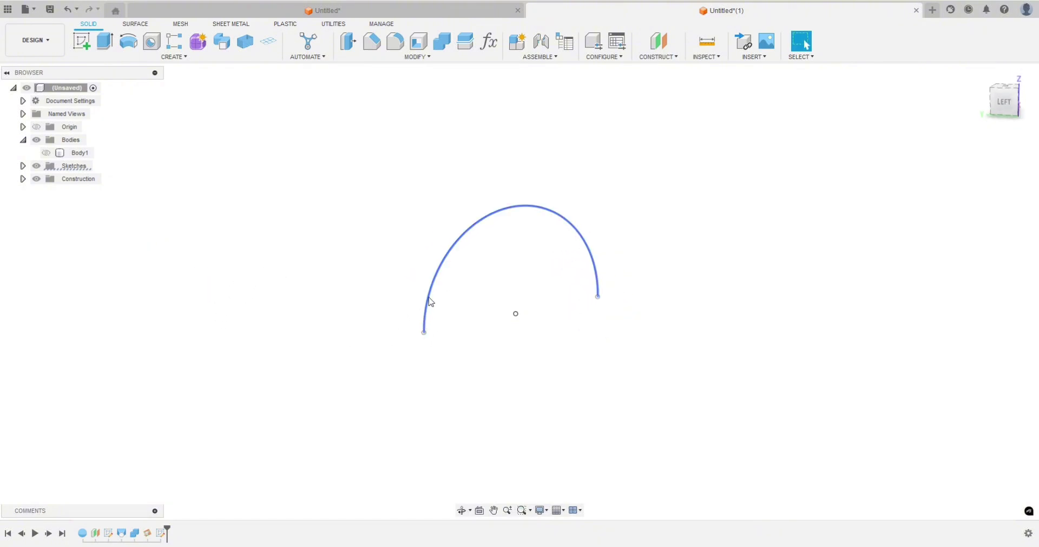
pyautogui.click(653, 59)
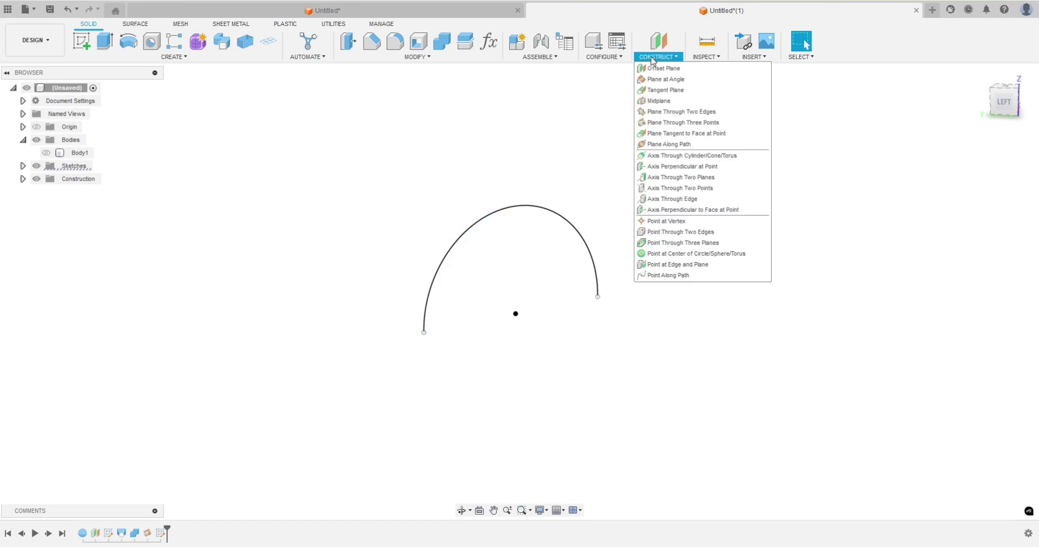
pyautogui.click(660, 146)
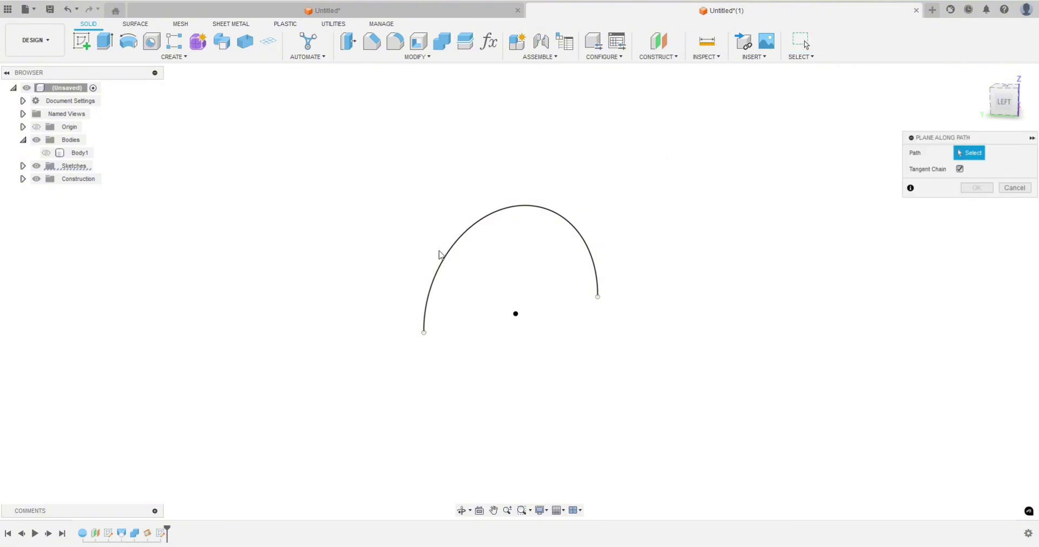
pyautogui.click(436, 271)
pyautogui.keyDown('shift'); pyautogui.moveTo(478, 320); pyautogui.dragTo(392, 350, button='middle'); pyautogui.keyUp('shift')
pyautogui.moveTo(437, 253); pyautogui.dragTo(429, 320)
pyautogui.keyDown('shift'); pyautogui.moveTo(436, 422); pyautogui.dragTo(441, 383, button='middle'); pyautogui.keyUp('shift')
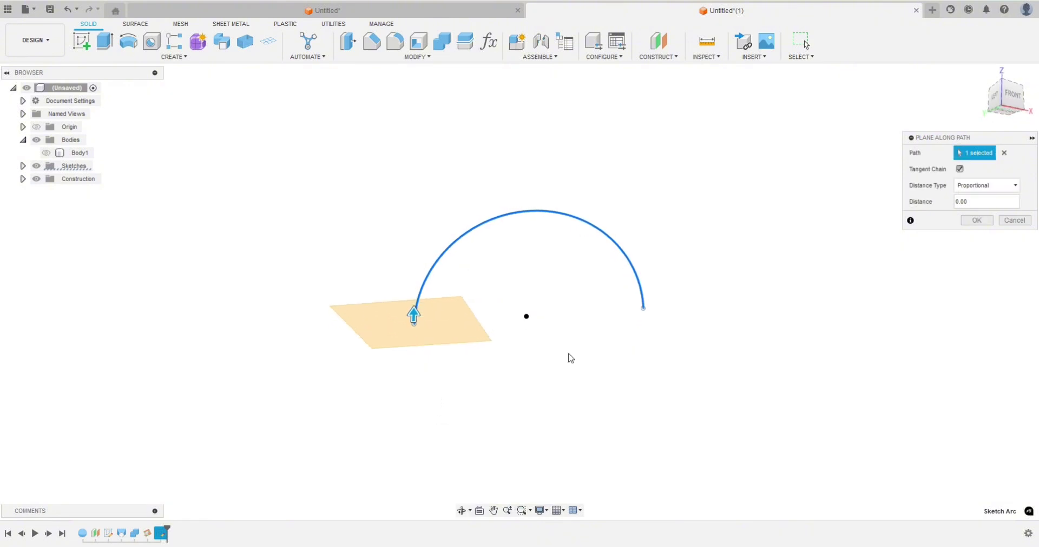
pyautogui.click(977, 220)
# Step: Start a sketch on the plane at the arc's end and draw a vertical 2 mm line beside the arc's endpoint
pyautogui.keyDown('shift'); pyautogui.moveTo(223, 238); pyautogui.dragTo(195, 234, button='middle'); pyautogui.keyUp('shift')
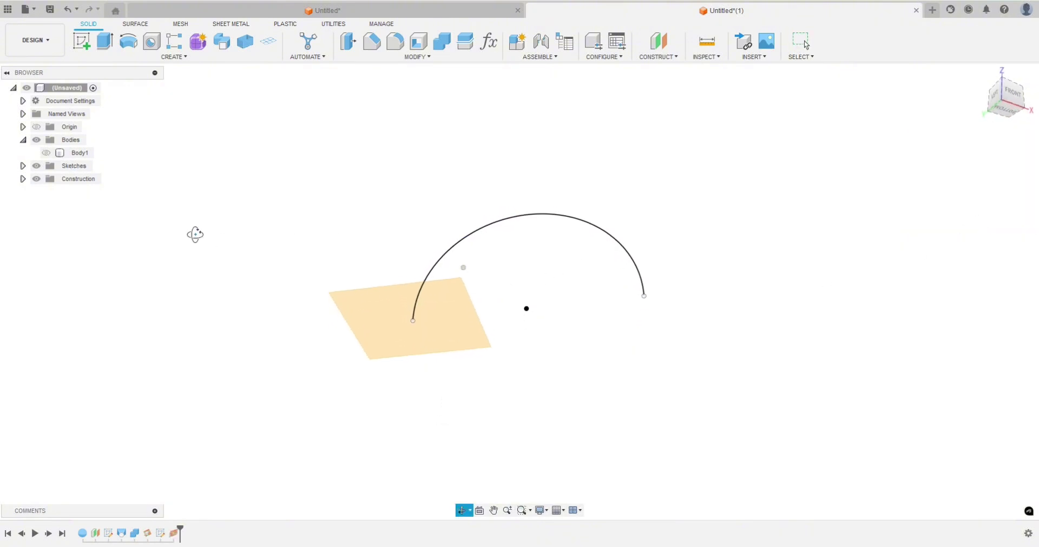
pyautogui.click(81, 40)
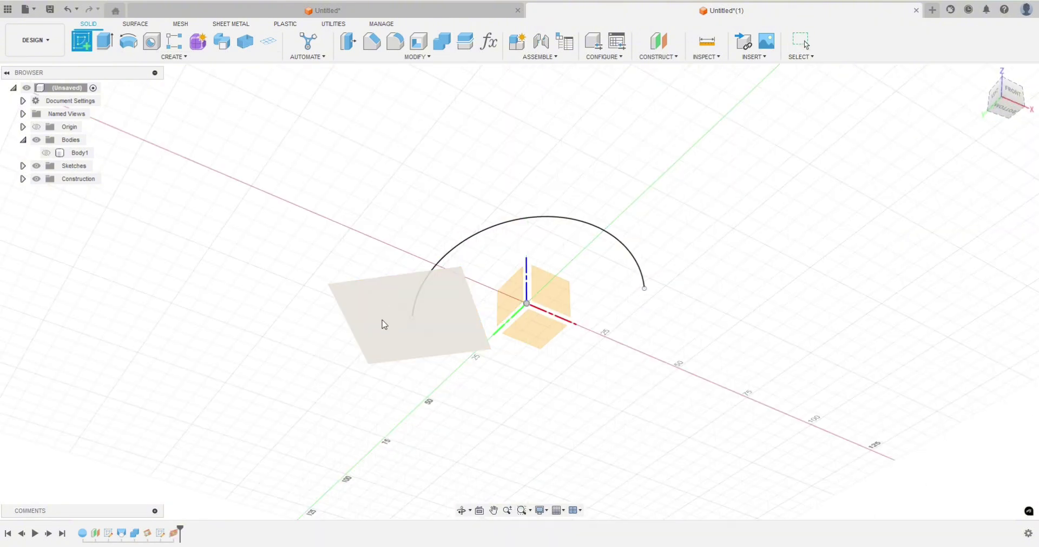
pyautogui.click(384, 324)
pyautogui.scroll(2, 530, 250)
pyautogui.press('l')
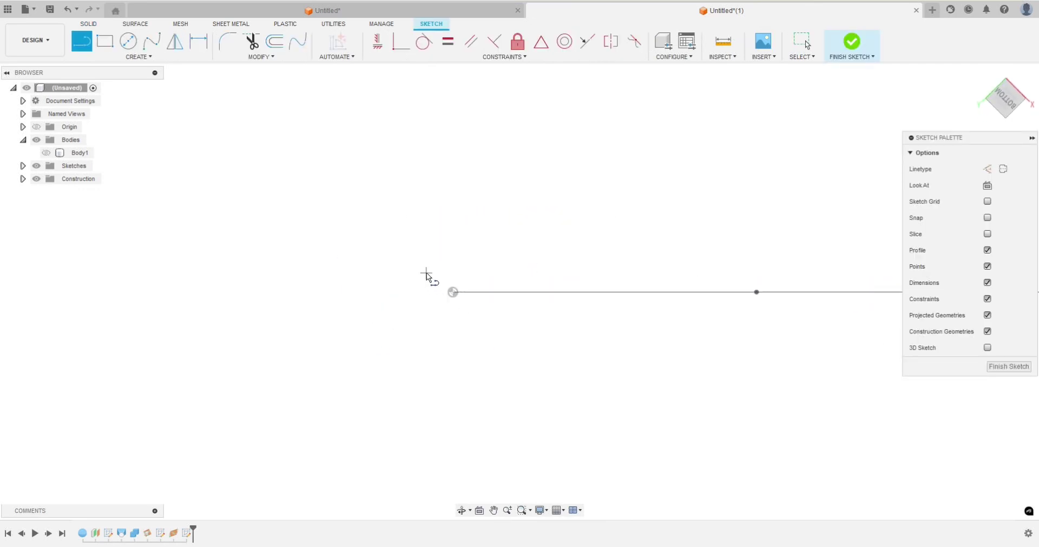
pyautogui.click(426, 270)
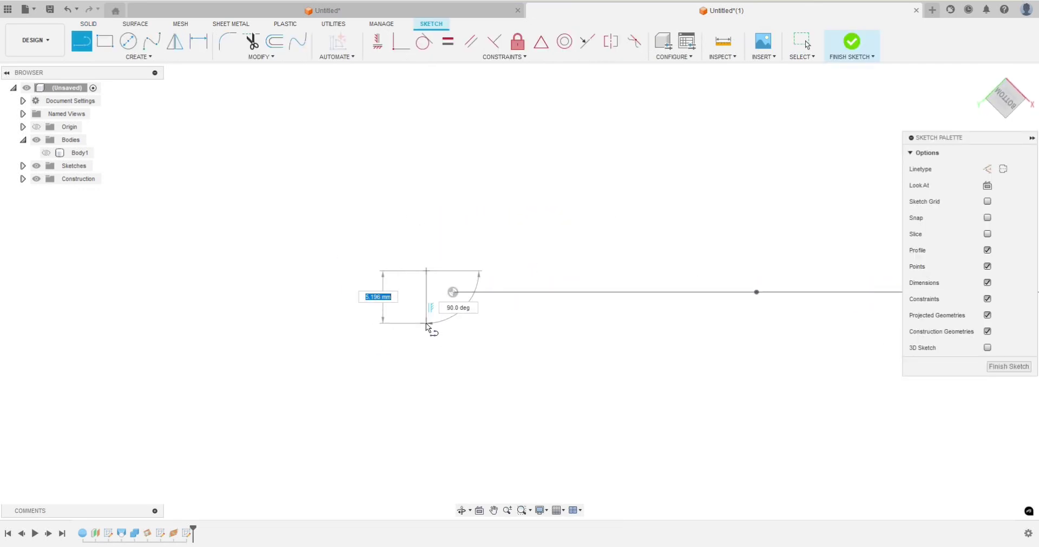
pyautogui.write('2')
pyautogui.press('Return')
pyautogui.press('Escape')
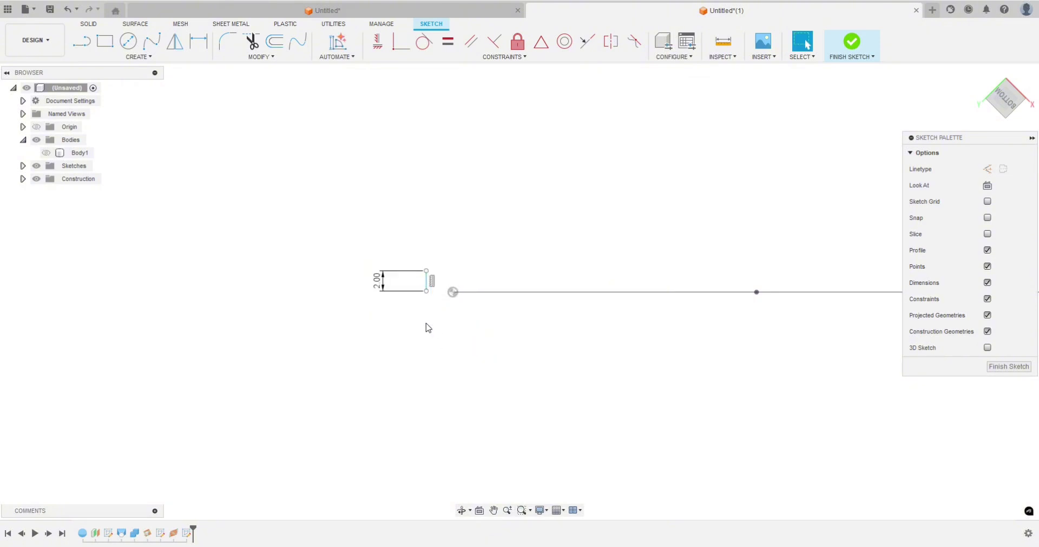
# Step: Apply a Midpoint constraint to centre the 2 mm line on the arc's endpoint
pyautogui.click(540, 45)
pyautogui.scroll(2, 482, 251)
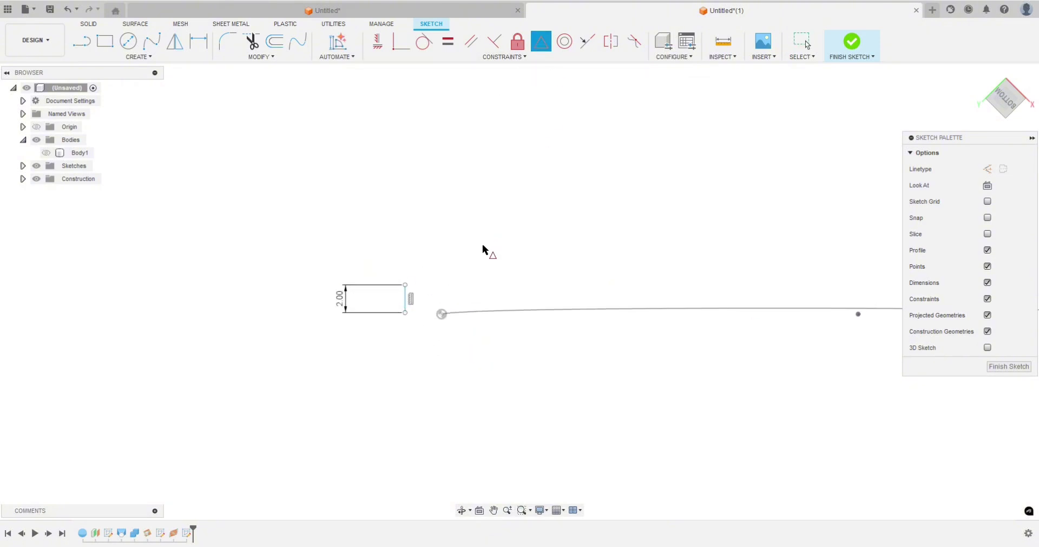
pyautogui.click(405, 299)
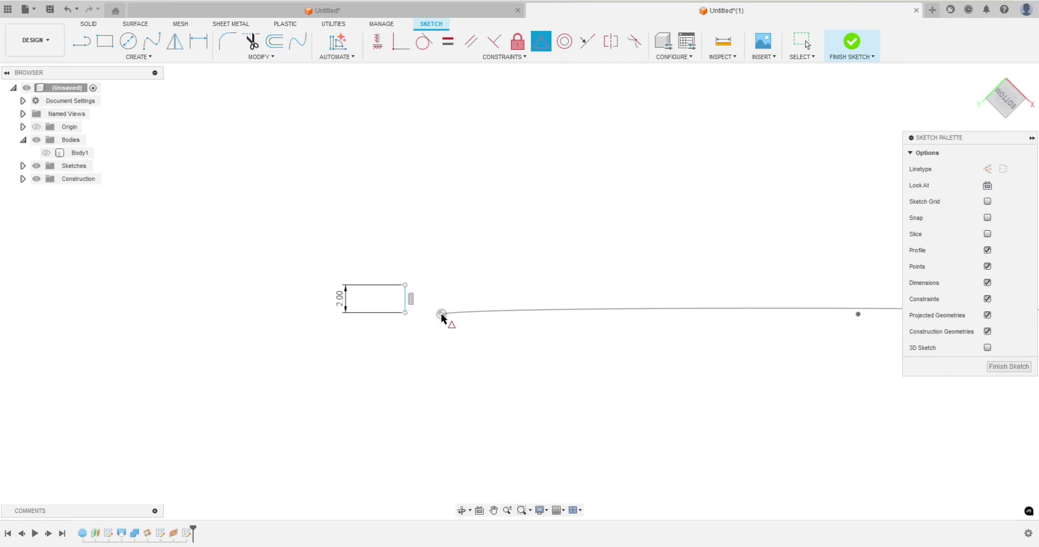
pyautogui.click(406, 299)
pyautogui.click(440, 313)
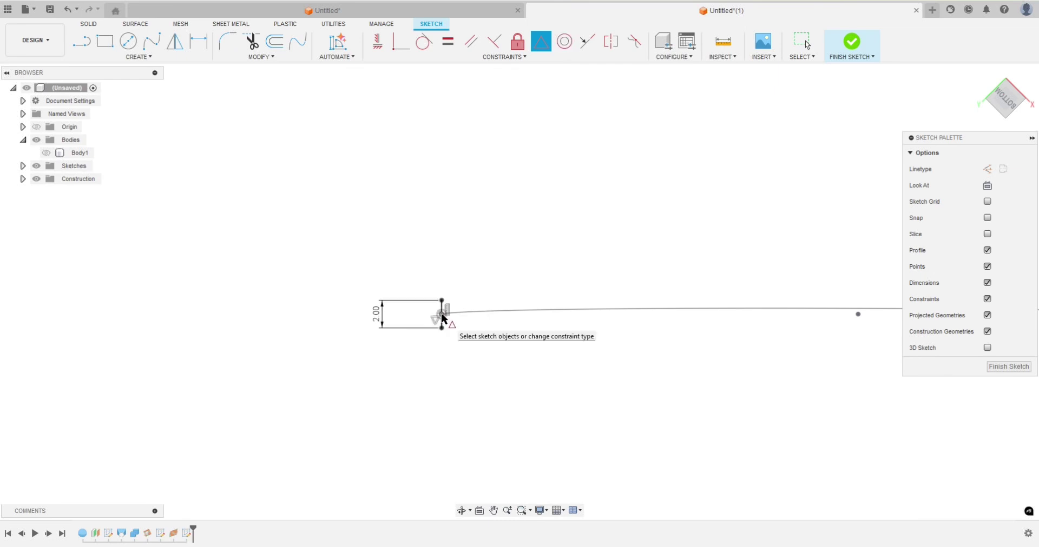
pyautogui.press('Escape')
pyautogui.scroll(2, 460, 334)
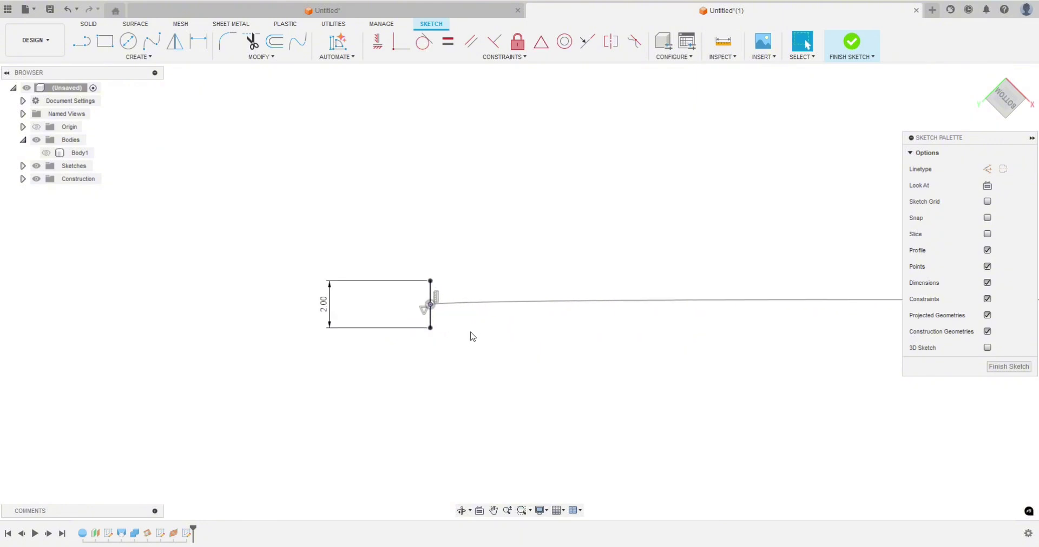
# Step: Draw a horizontal 1 mm construction line from the arc's endpoint, perpendicular to the 2 mm line
pyautogui.press('l')
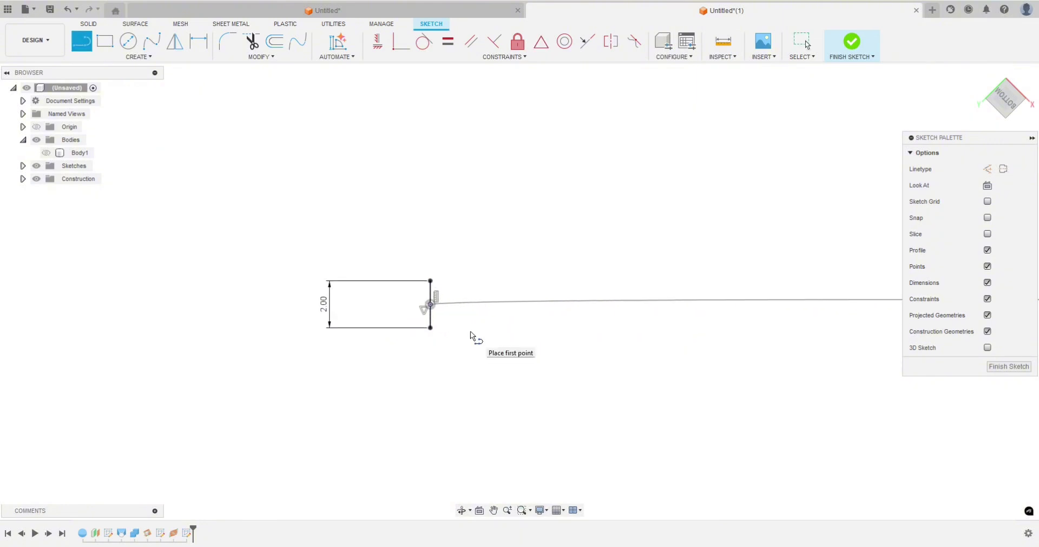
pyautogui.click(987, 170)
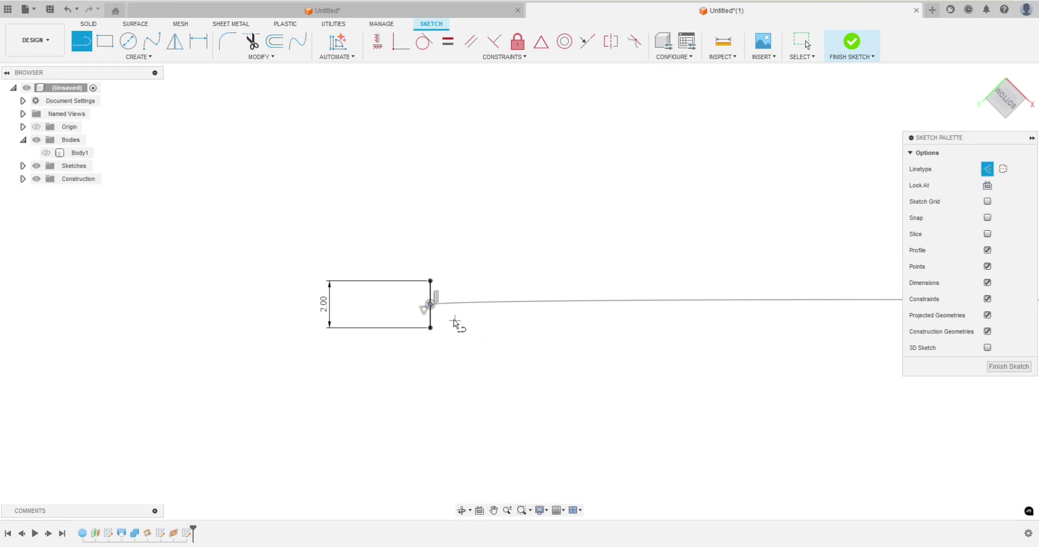
pyautogui.click(430, 304)
pyautogui.write('1')
pyautogui.press('Tab')
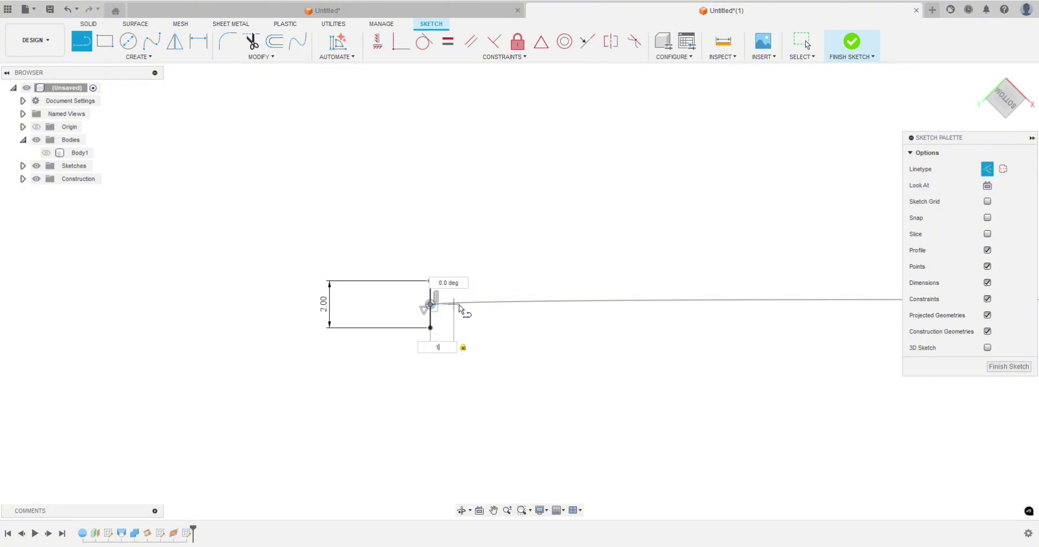
pyautogui.press('Return')
pyautogui.press('Escape')
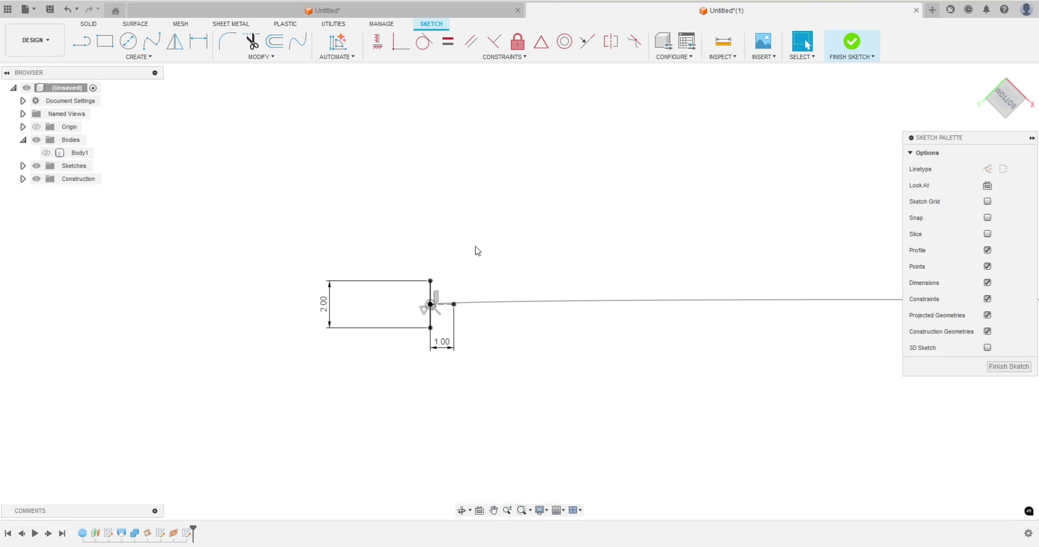
# Step: Close a triangular profile with lines from the 2 mm line's ends to the construction line's tip, and finish the sketch
pyautogui.press('l')
pyautogui.click(431, 282)
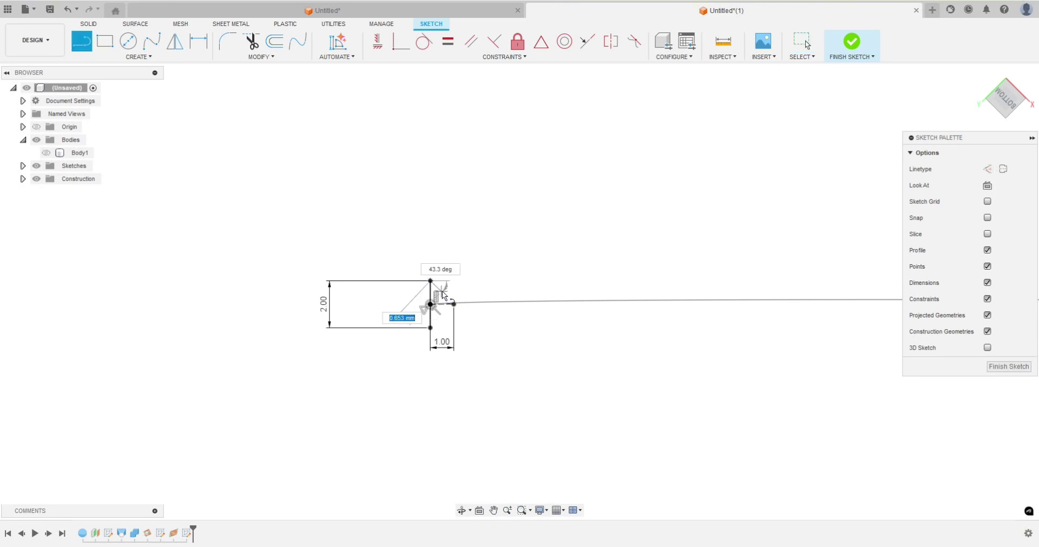
pyautogui.click(453, 305)
pyautogui.press('Return')
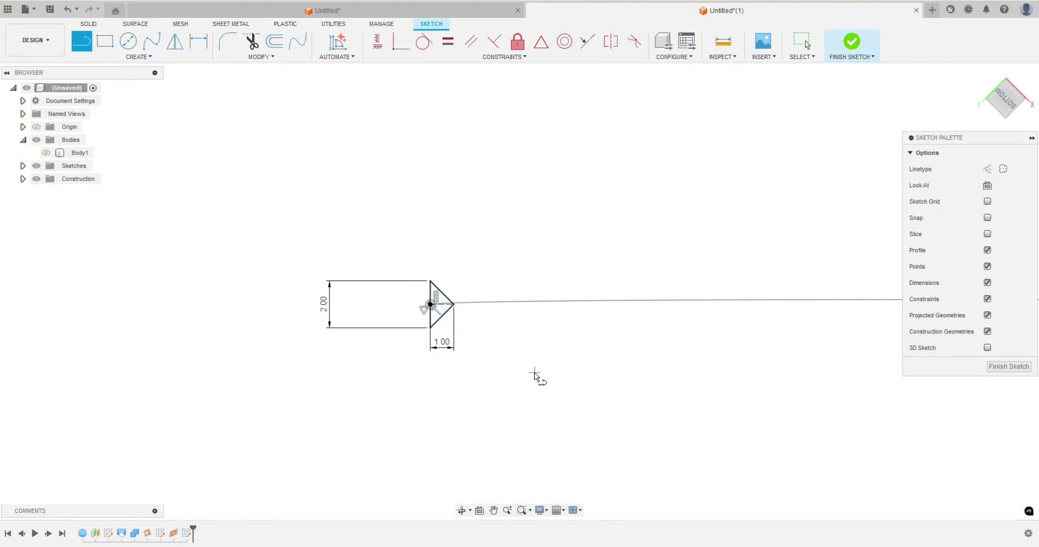
pyautogui.press('Escape')
pyautogui.moveTo(528, 385)
pyautogui.keyDown('shift'); pyautogui.mouseDown(button='middle')
pyautogui.moveTo(503, 407)
pyautogui.moveTo(489, 368)
pyautogui.moveTo(418, 378)
pyautogui.moveTo(406, 422)
pyautogui.mouseUp(button='middle'); pyautogui.keyUp('shift')
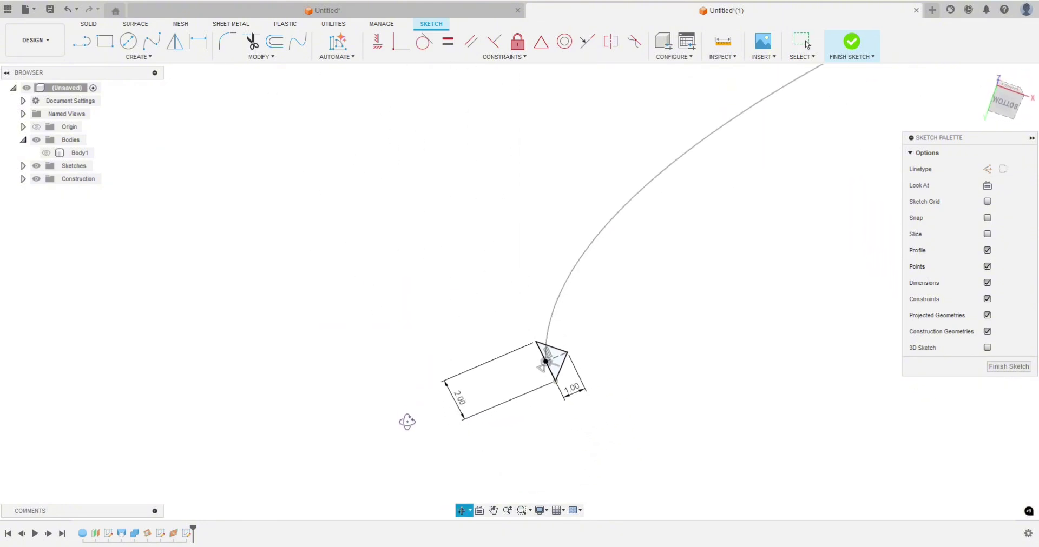
pyautogui.click(851, 42)
# Step: Show the body and cut a groove into it by sweeping the triangular profile along the semicircular arc, single path with perpendicular orientation
pyautogui.keyDown('shift'); pyautogui.moveTo(338, 253); pyautogui.dragTo(362, 358, button='middle'); pyautogui.keyUp('shift')
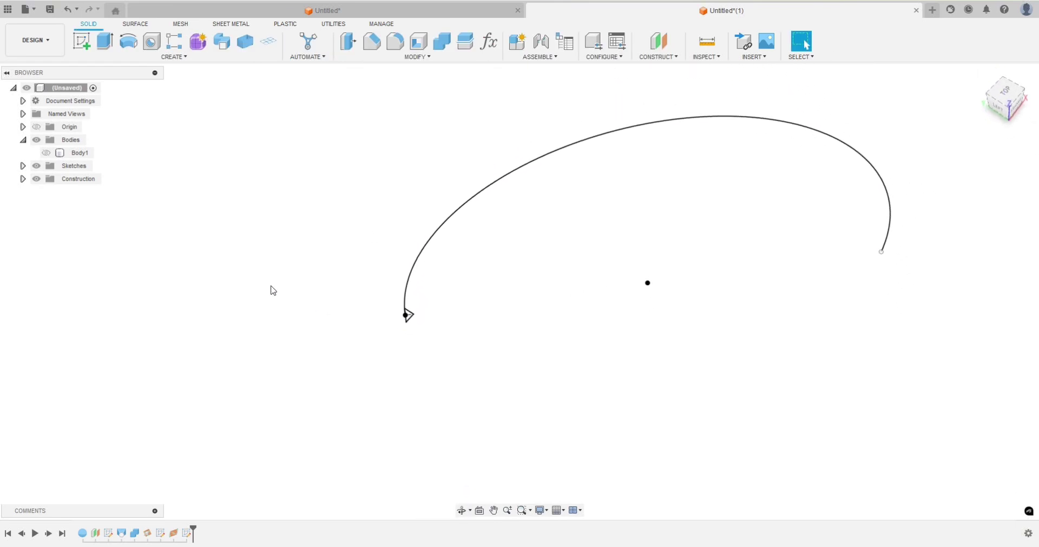
pyautogui.click(46, 152)
pyautogui.keyDown('shift'); pyautogui.moveTo(206, 229); pyautogui.dragTo(219, 237, button='middle'); pyautogui.keyUp('shift')
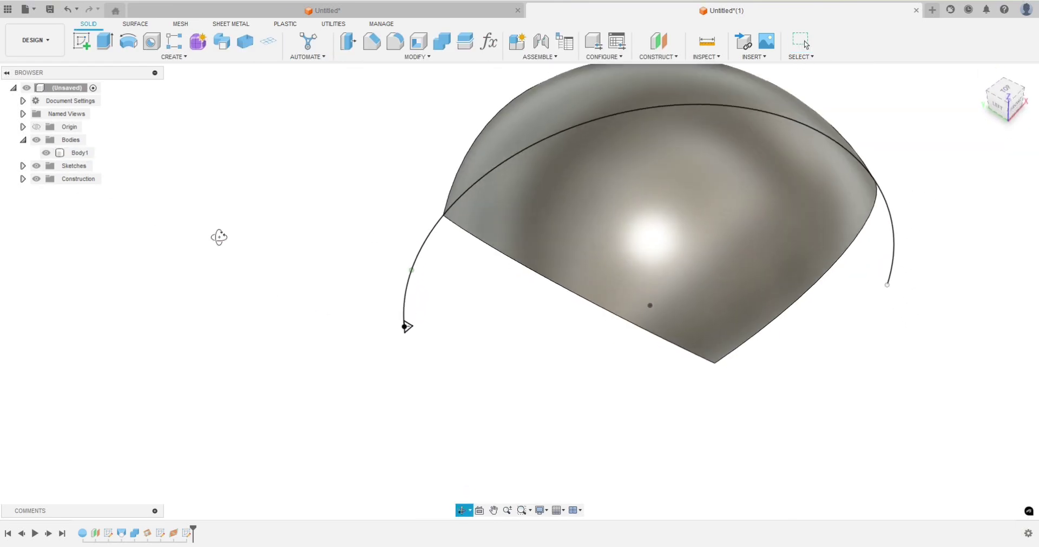
pyautogui.scroll(8, 410, 364)
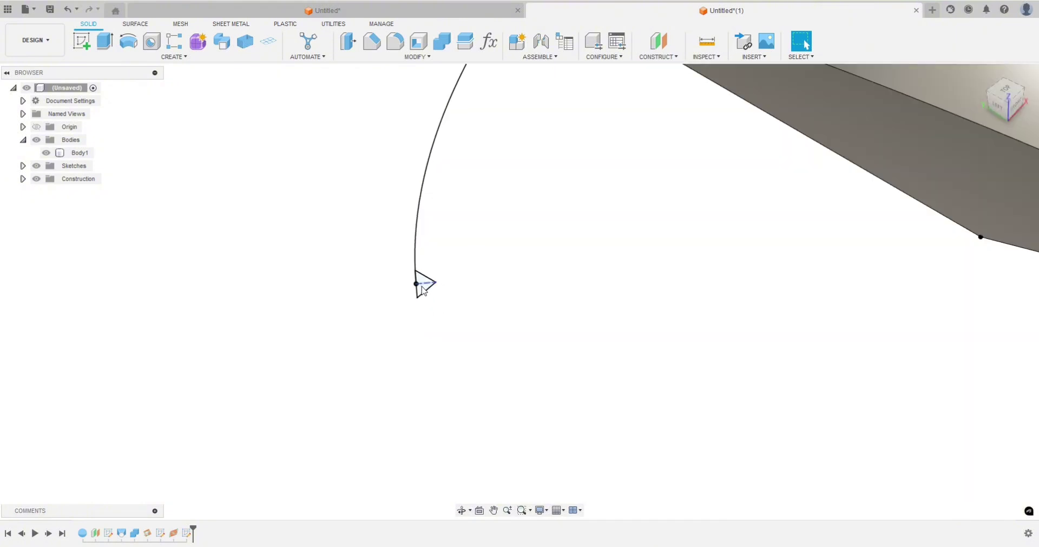
pyautogui.click(422, 284)
pyautogui.scroll(-8, 338, 355)
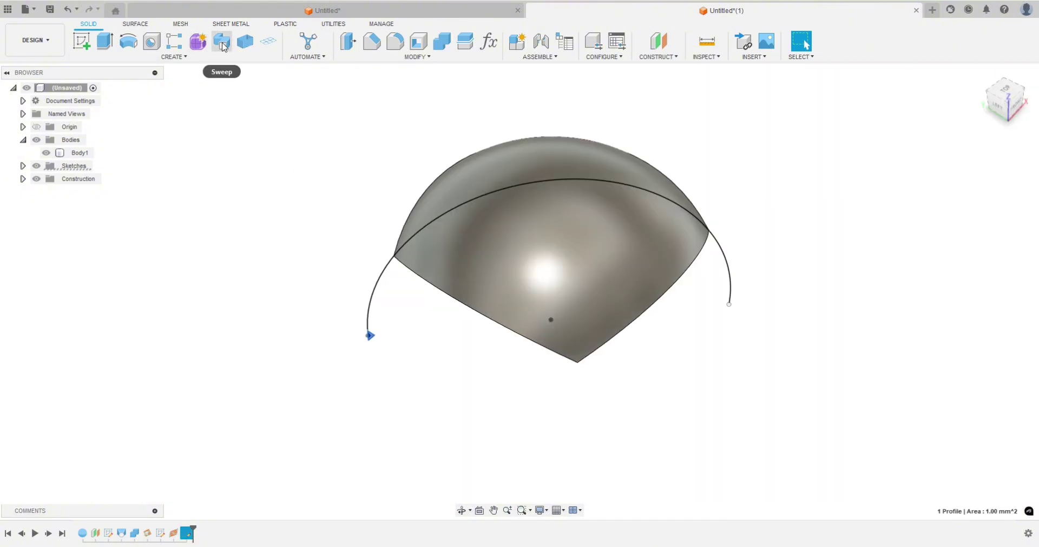
pyautogui.click(184, 59)
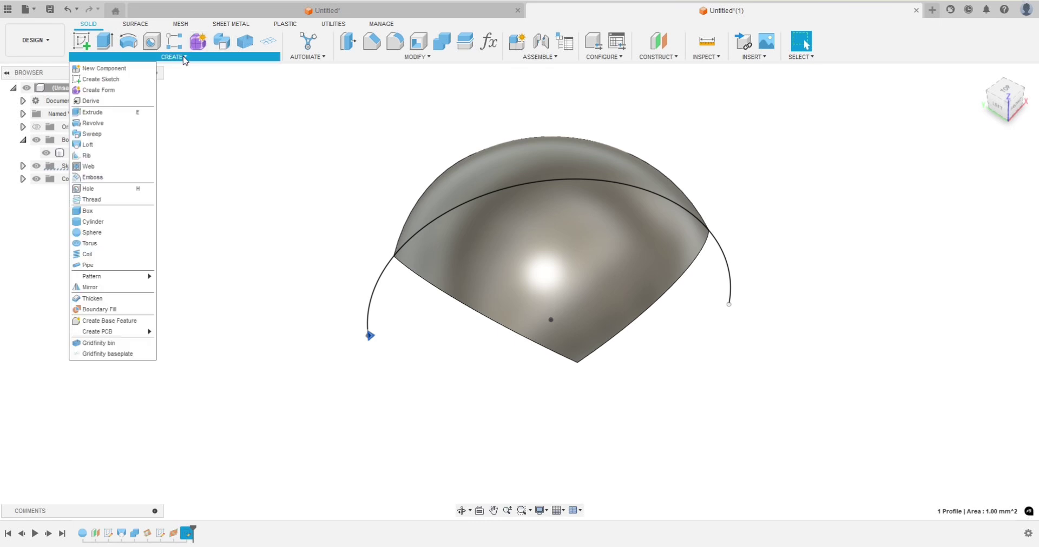
pyautogui.click(108, 134)
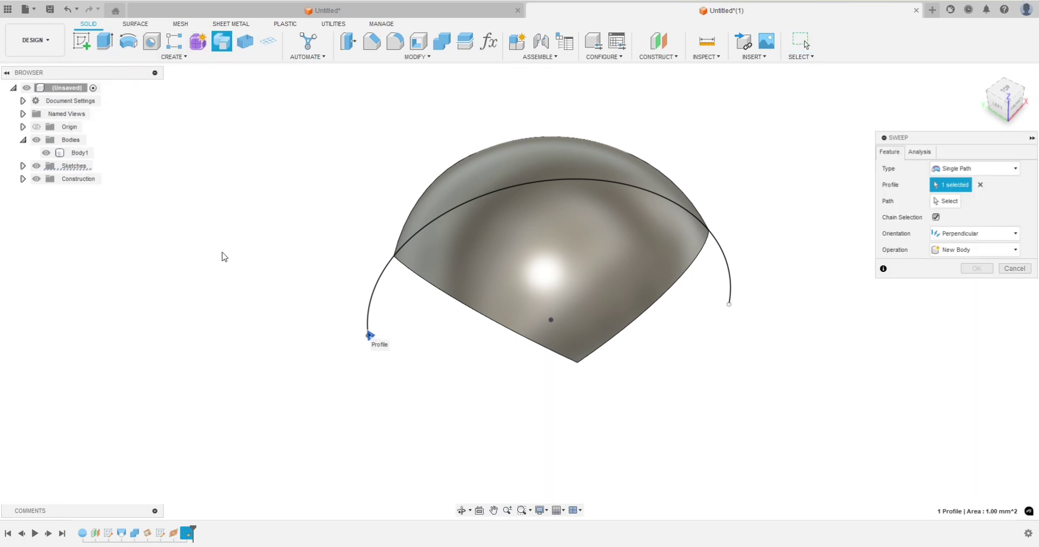
pyautogui.scroll(2, 379, 338)
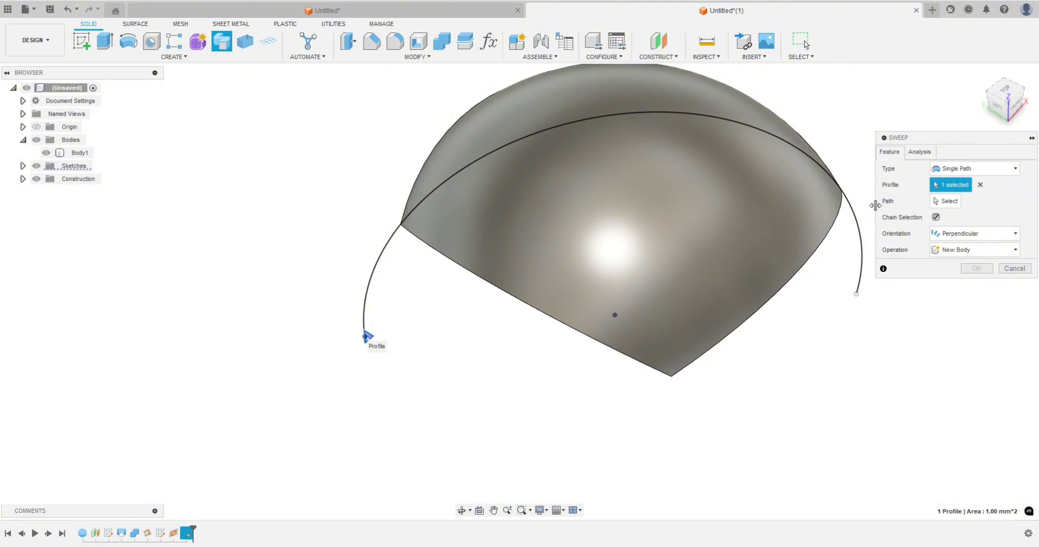
pyautogui.click(945, 202)
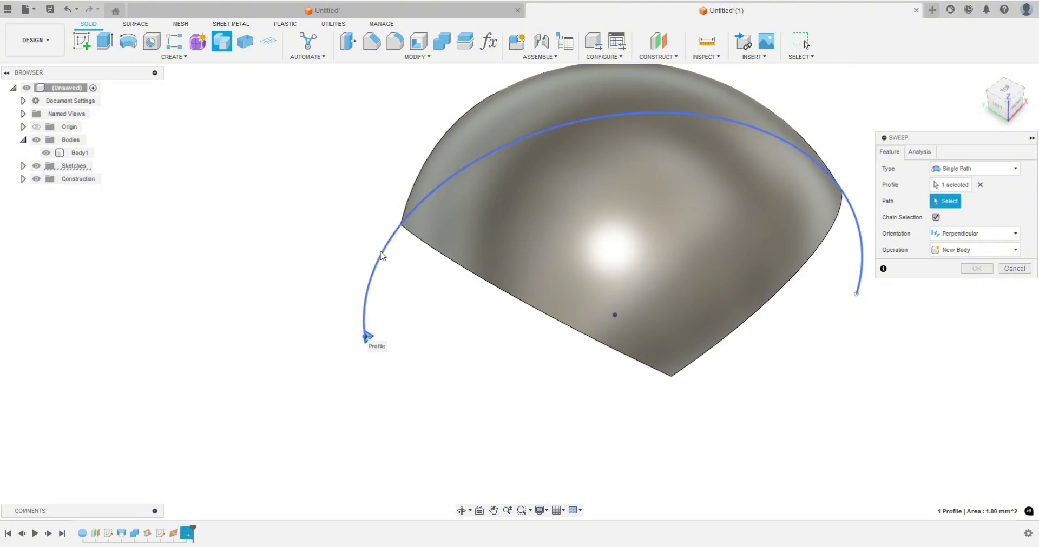
pyautogui.click(399, 250)
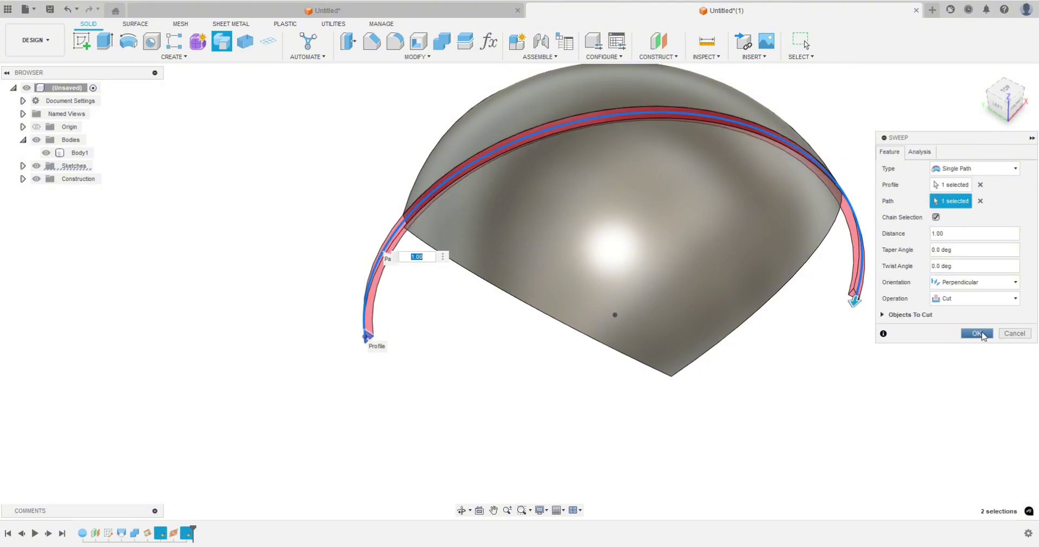
pyautogui.click(981, 334)
# Step: Examine the diagonal groove on the segment's curved face from above and from the sides
pyautogui.keyDown('shift'); pyautogui.moveTo(339, 398); pyautogui.dragTo(499, 491, button='middle'); pyautogui.keyUp('shift')
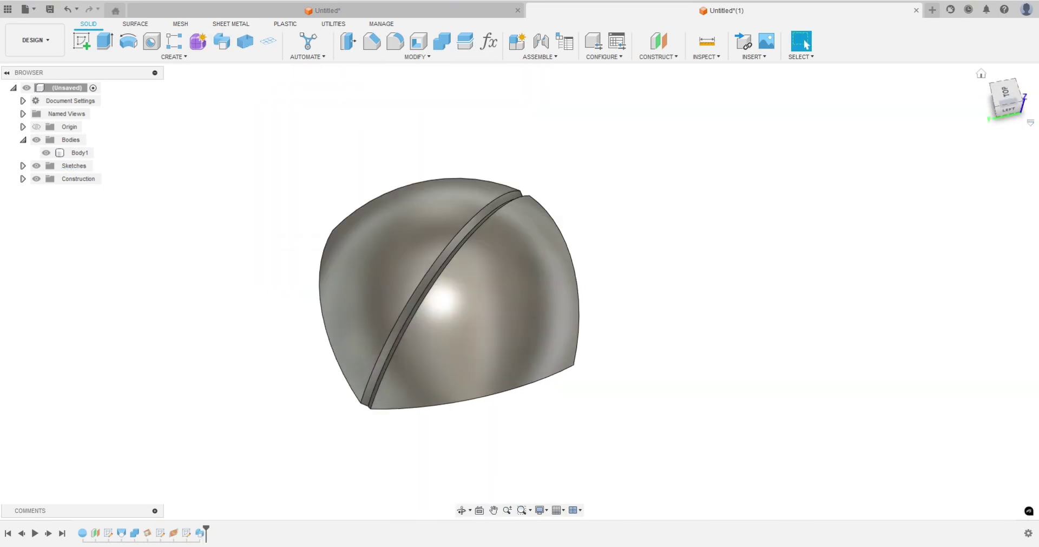
pyautogui.click(1005, 93)
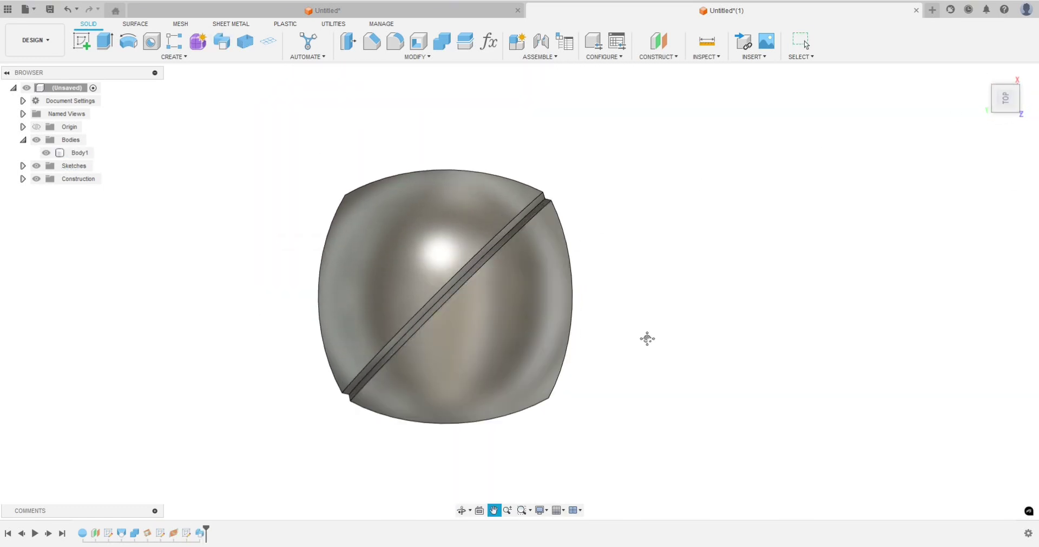
pyautogui.moveTo(647, 338); pyautogui.dragTo(682, 317, button='middle')
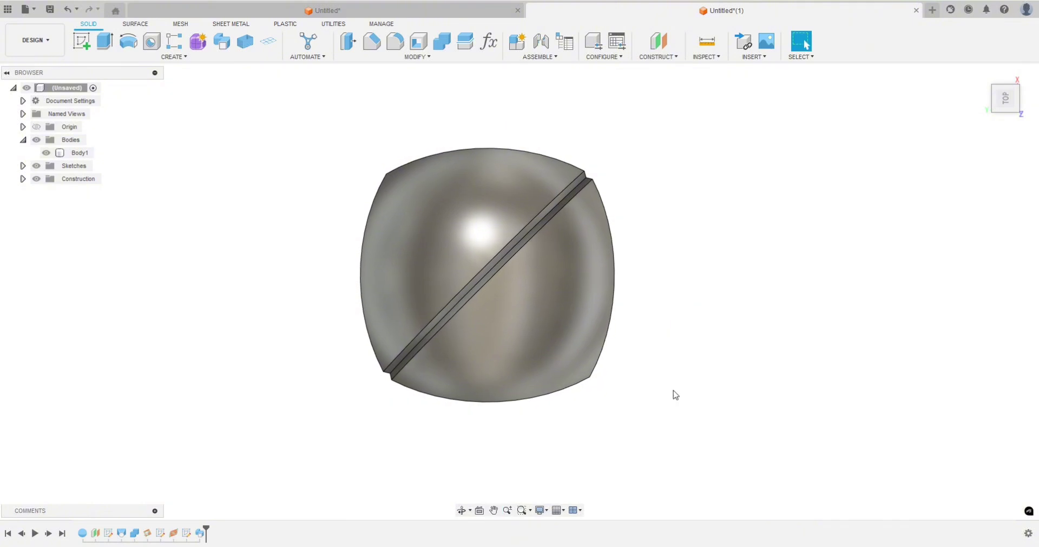
pyautogui.keyDown('shift'); pyautogui.moveTo(664, 396); pyautogui.dragTo(633, 341, button='middle'); pyautogui.keyUp('shift')
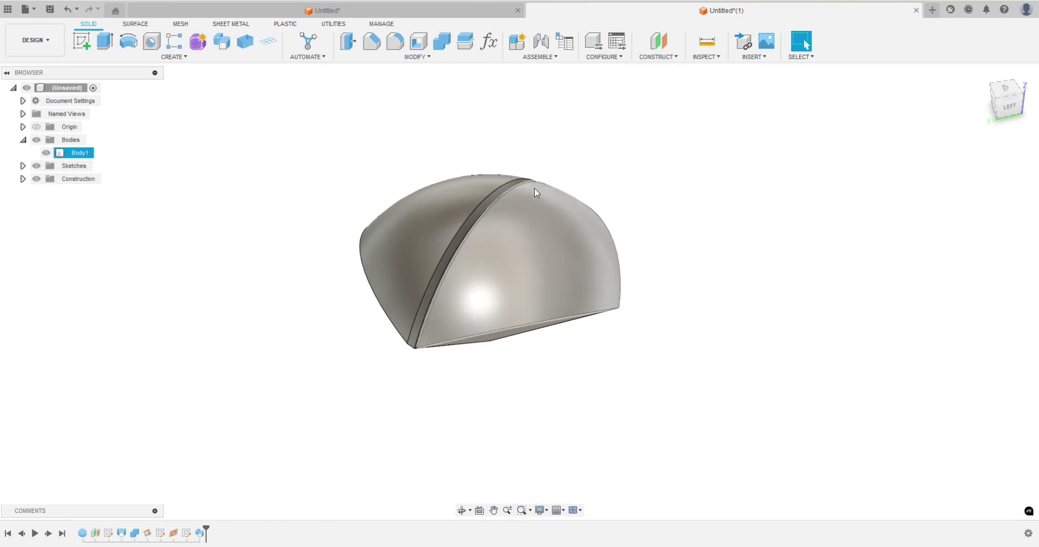
pyautogui.keyDown('shift'); pyautogui.moveTo(622, 166); pyautogui.dragTo(637, 202, button='middle'); pyautogui.keyUp('shift')
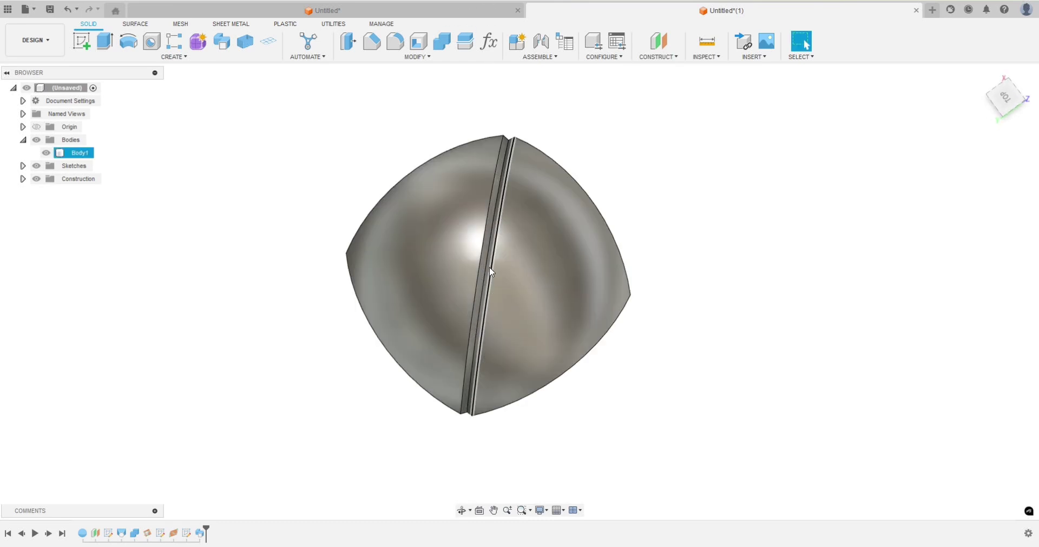
pyautogui.keyDown('shift'); pyautogui.moveTo(637, 380); pyautogui.dragTo(615, 348, button='middle'); pyautogui.keyUp('shift')
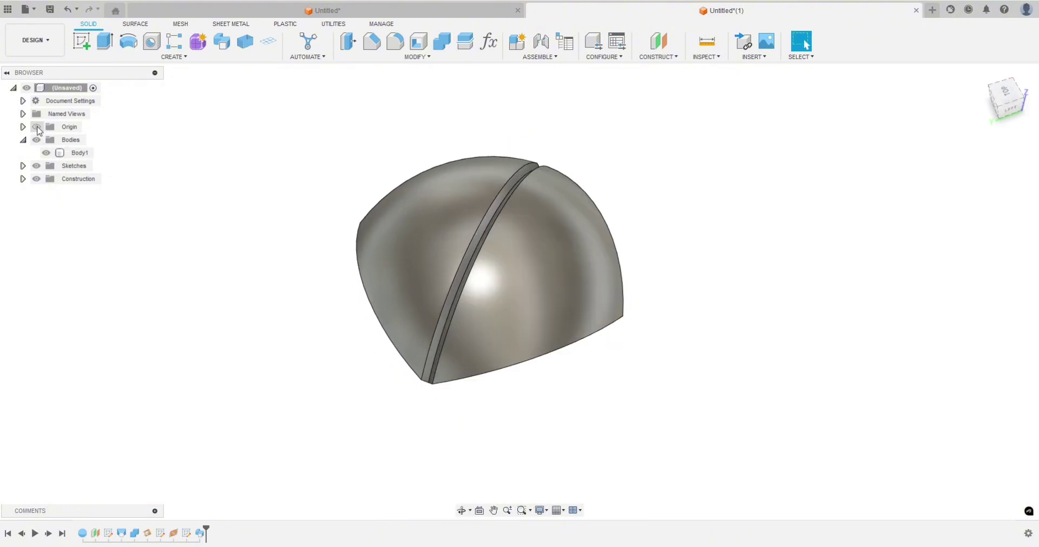
# Step: Show the origin planes and axes and inspect how they are oriented relative to the diagonal groove
pyautogui.keyDown('shift'); pyautogui.moveTo(315, 360); pyautogui.dragTo(413, 369, button='middle'); pyautogui.keyUp('shift')
pyautogui.moveTo(417, 388); pyautogui.dragTo(366, 357)
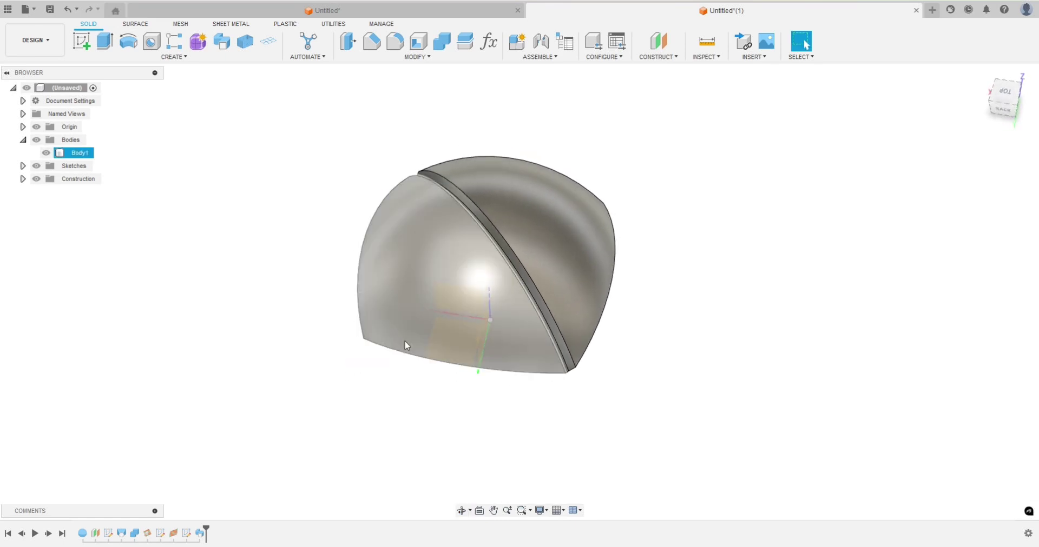
pyautogui.moveTo(468, 417); pyautogui.dragTo(547, 368)
pyautogui.press('Escape')
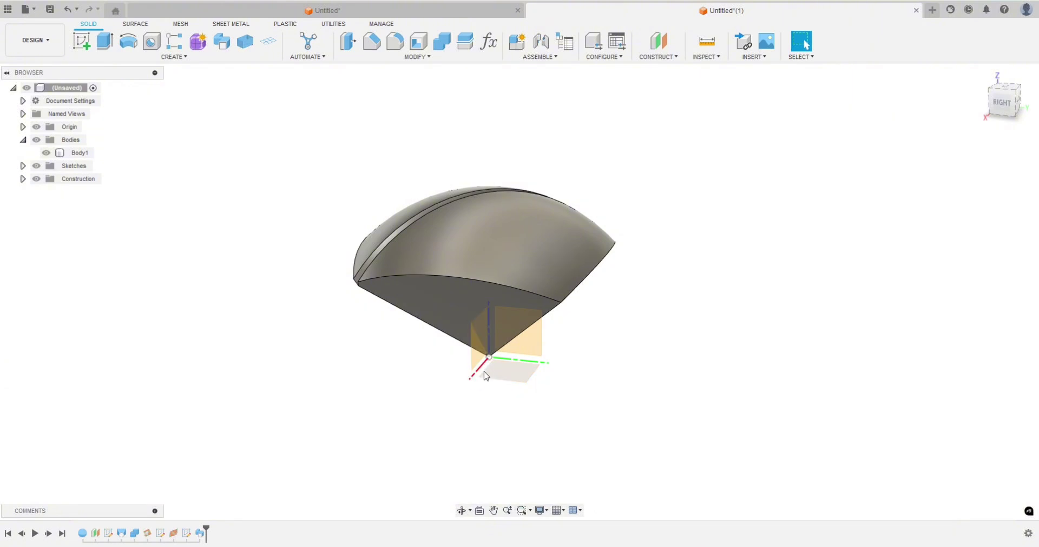
pyautogui.keyDown('shift'); pyautogui.moveTo(632, 419); pyautogui.dragTo(512, 479, button='middle'); pyautogui.keyUp('shift')
pyautogui.click(472, 272)
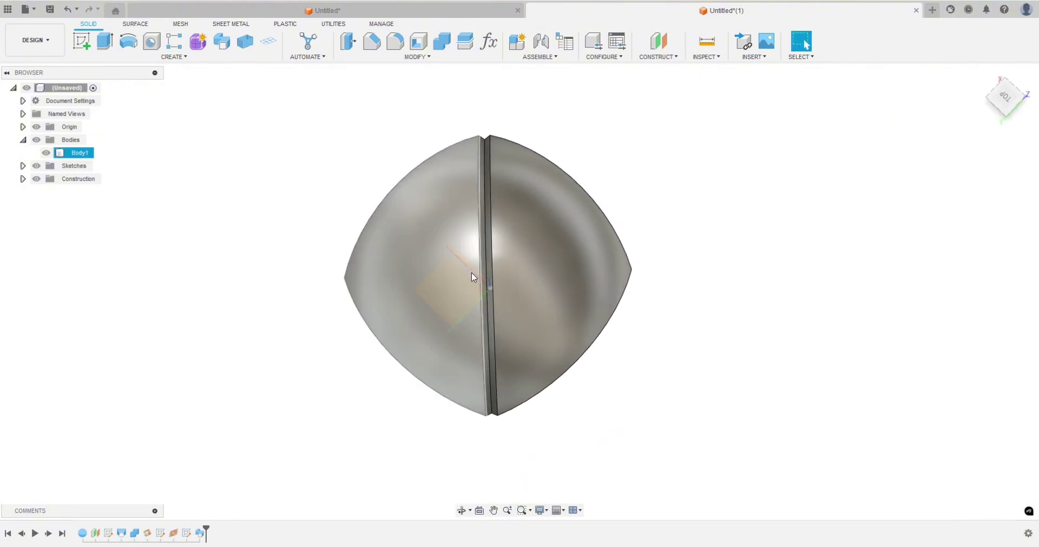
pyautogui.click(340, 376)
pyautogui.keyDown('shift'); pyautogui.moveTo(341, 375); pyautogui.dragTo(337, 367, button='middle'); pyautogui.keyUp('shift')
pyautogui.click(476, 277)
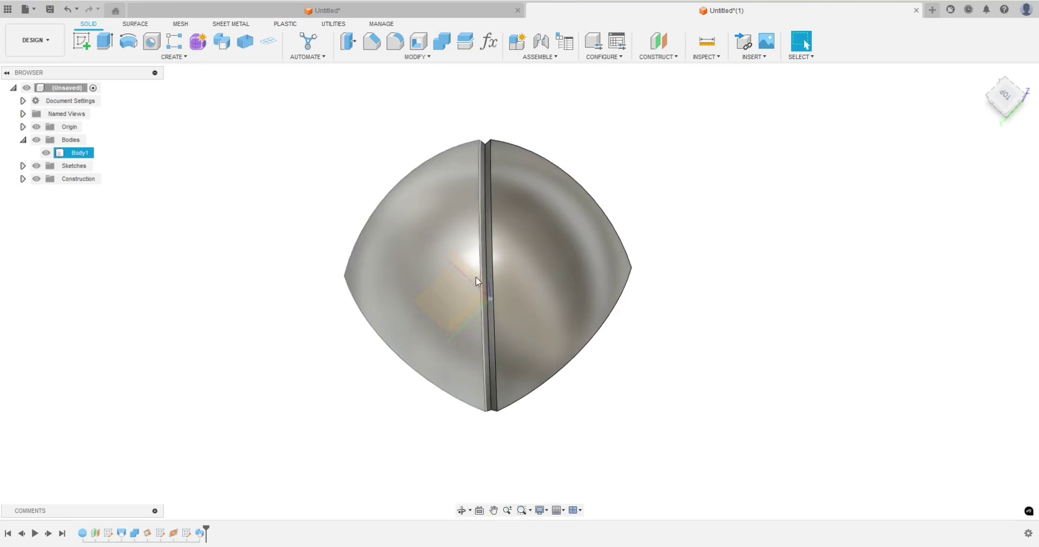
pyautogui.click(387, 376)
pyautogui.click(437, 309)
pyautogui.click(470, 320)
pyautogui.keyDown('shift'); pyautogui.moveTo(471, 319); pyautogui.dragTo(277, 334, button='middle'); pyautogui.keyUp('shift')
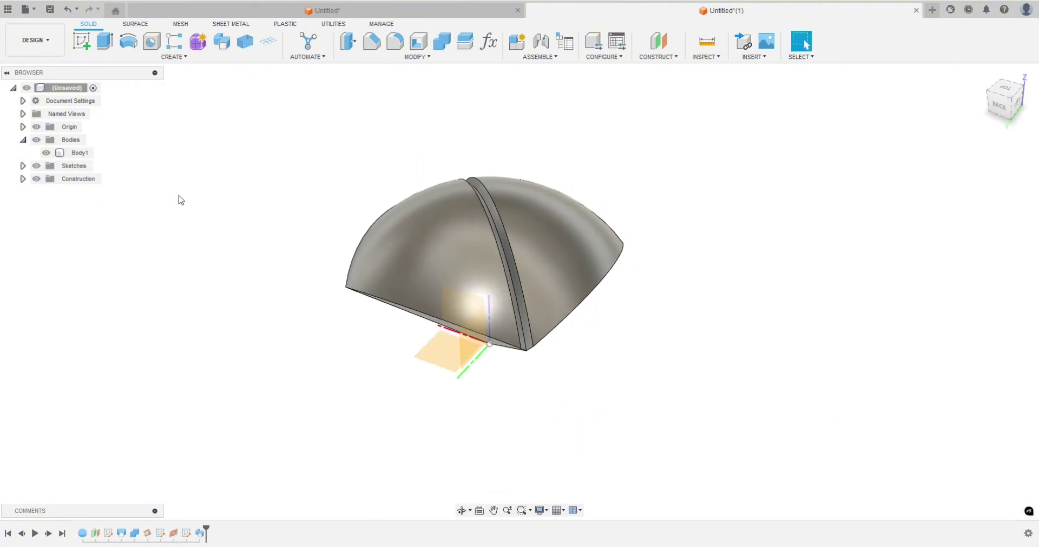
# Step: Hide the body and start a sketch on the horizontal XY origin plane
pyautogui.click(46, 153)
pyautogui.click(82, 41)
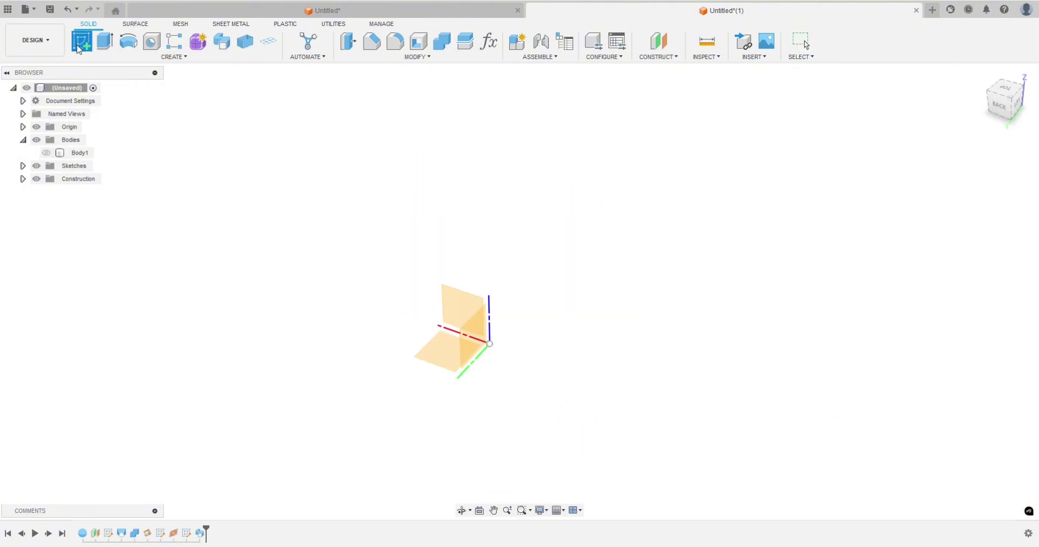
pyautogui.click(439, 356)
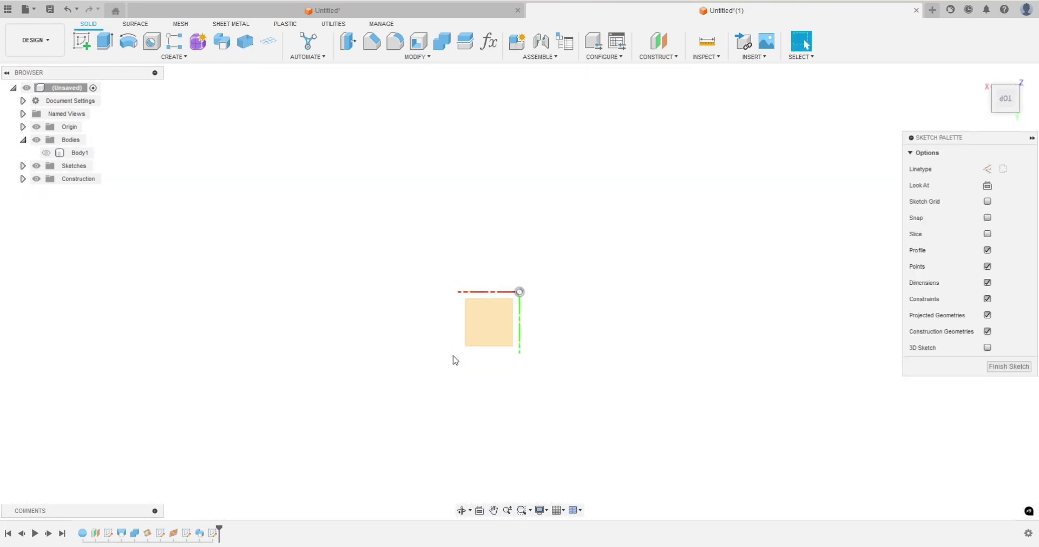
# Step: Draw a line about 12.3 mm long from the origin at 45° to the X axis, finish the sketch and show the body
pyautogui.press('l')
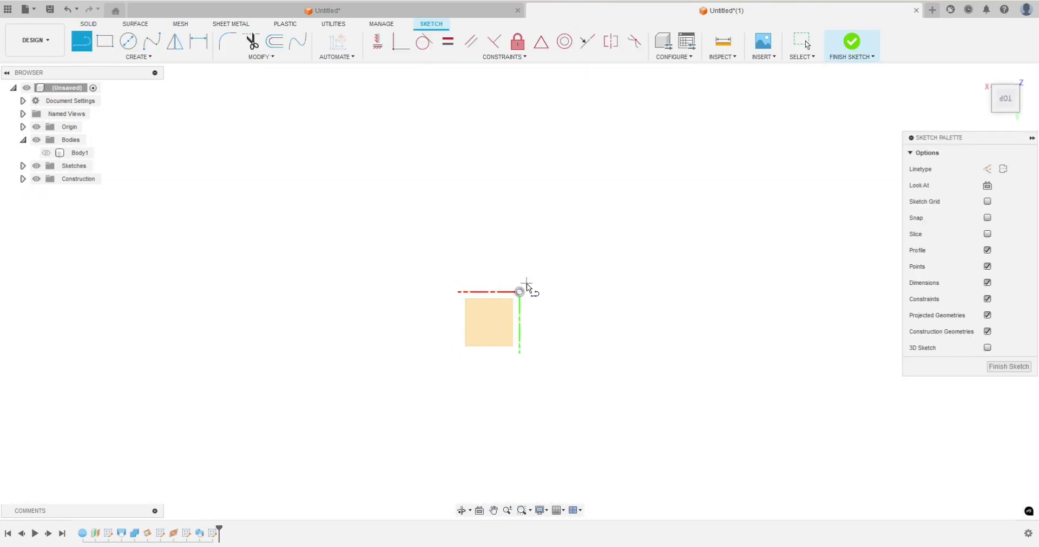
pyautogui.click(520, 293)
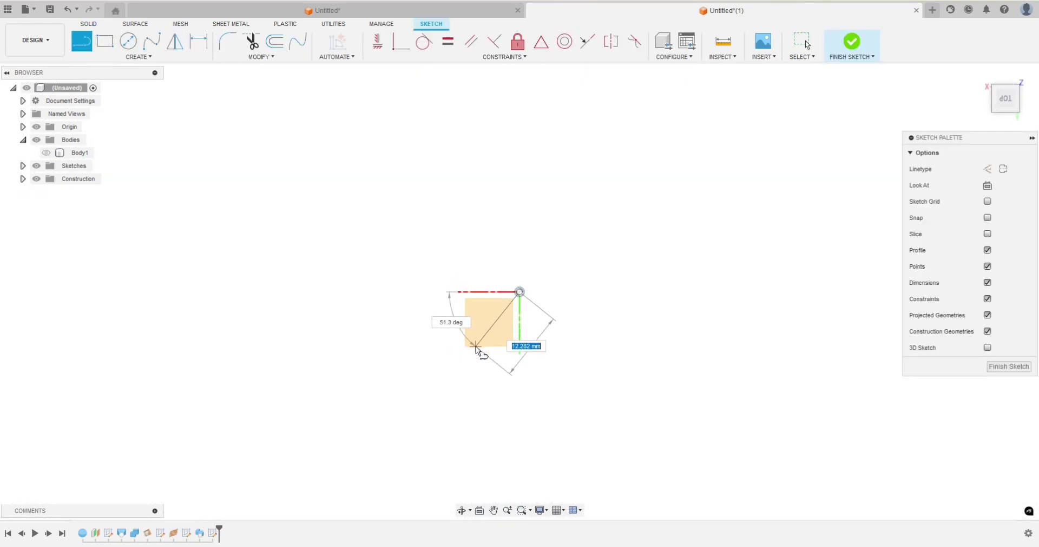
pyautogui.press('Tab')
pyautogui.write('45')
pyautogui.press('Tab')
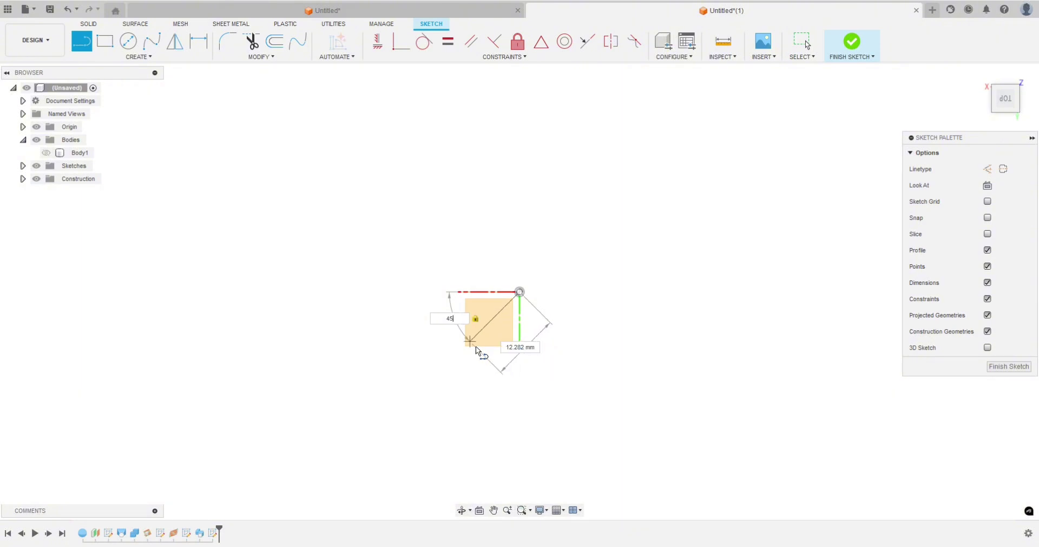
pyautogui.press('Return')
pyautogui.press('Escape')
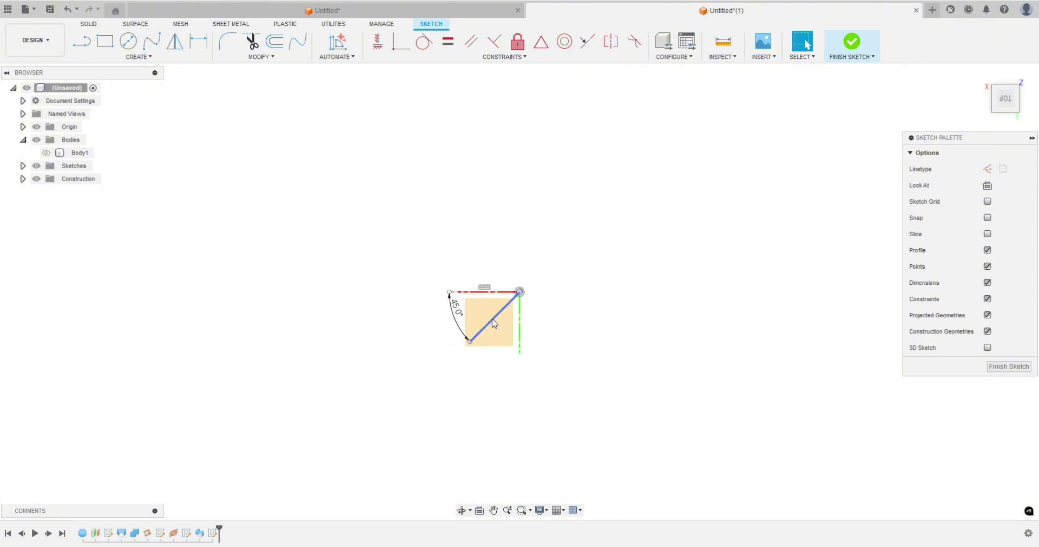
pyautogui.click(855, 44)
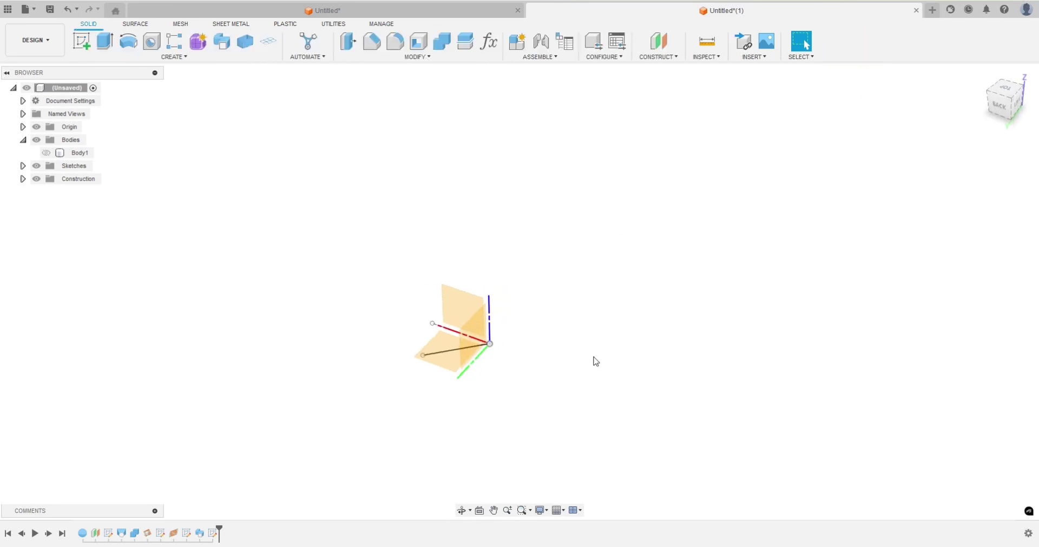
pyautogui.click(46, 153)
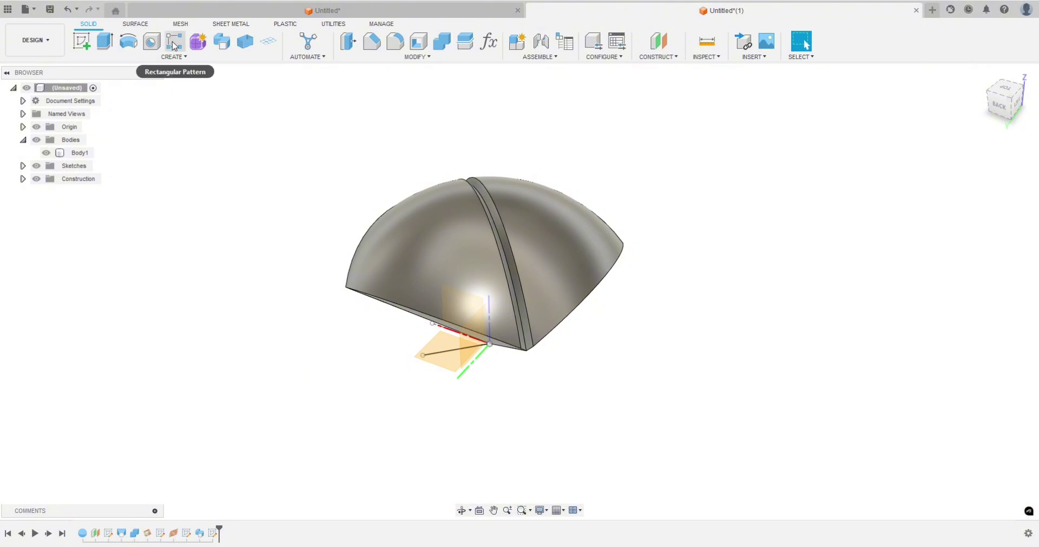
pyautogui.moveTo(174, 46)
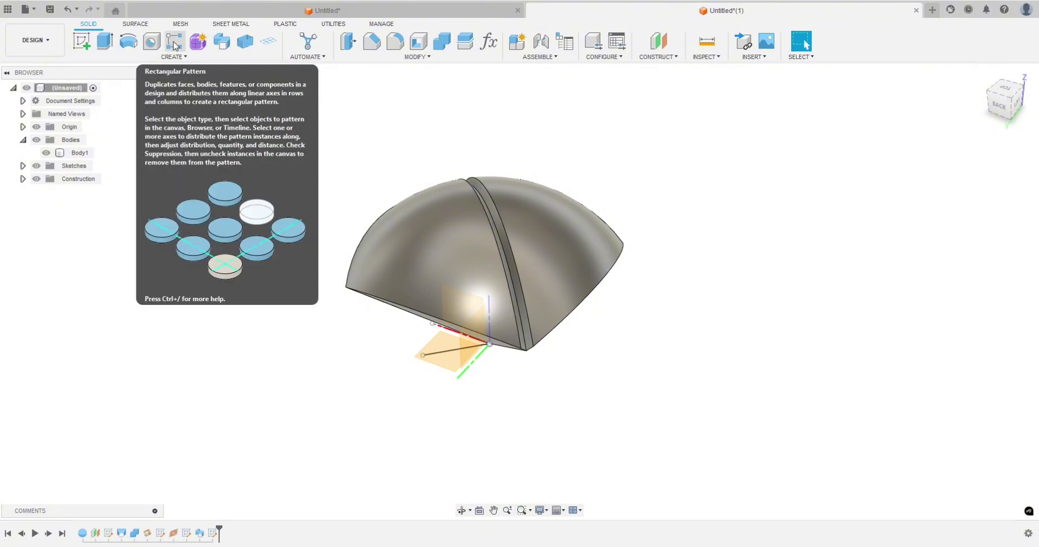
pyautogui.click(174, 46)
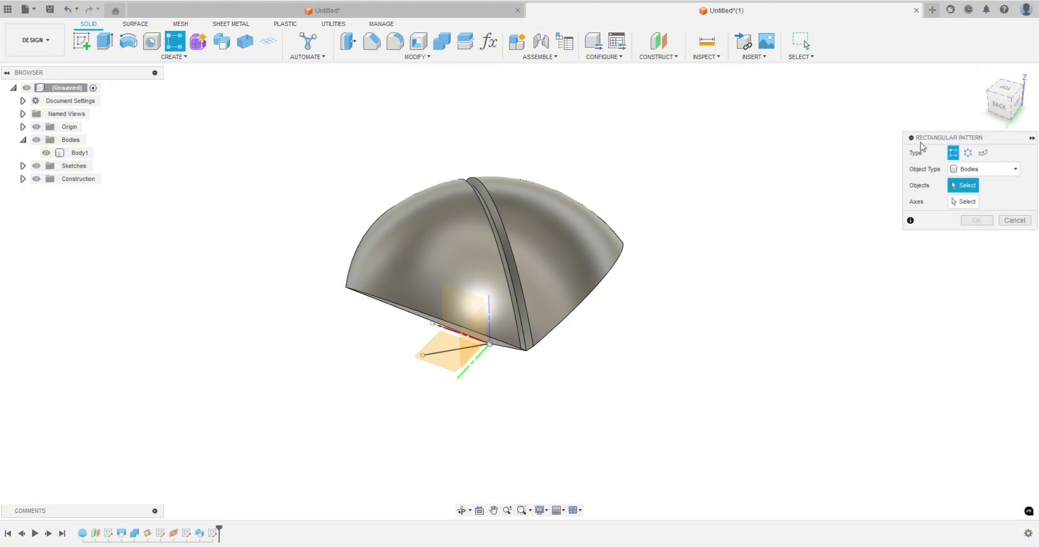
pyautogui.click(968, 154)
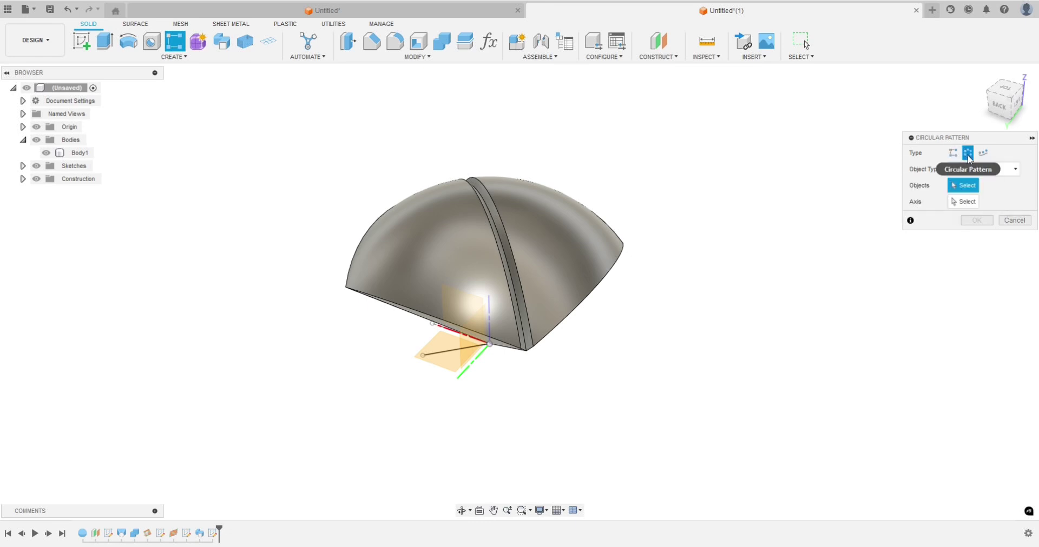
pyautogui.click(980, 171)
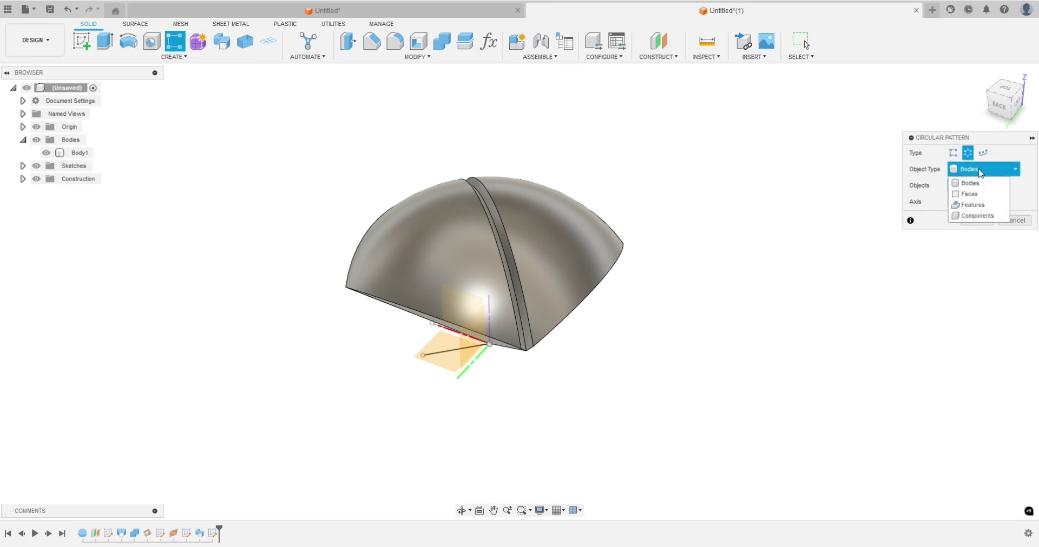
pyautogui.click(972, 206)
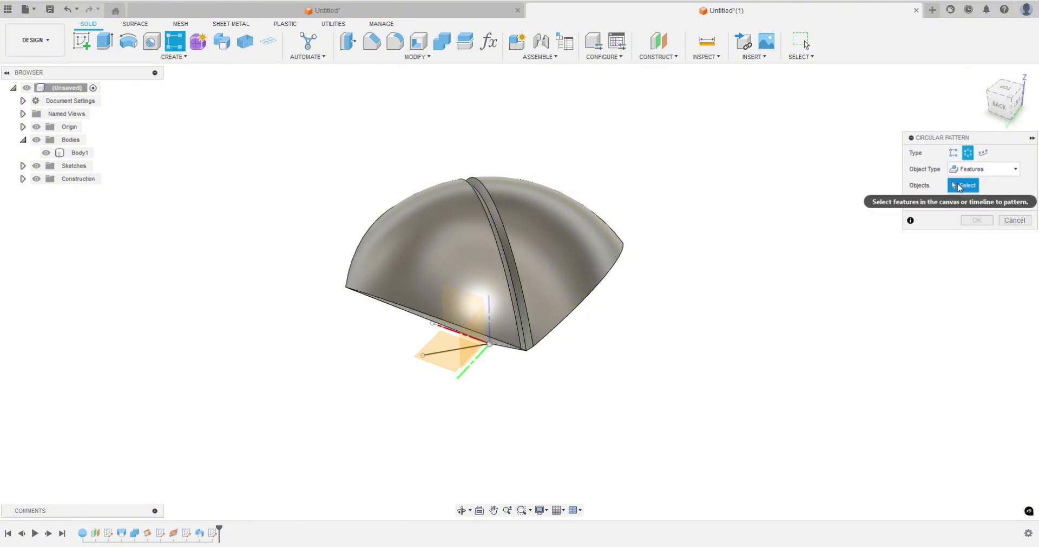
pyautogui.click(201, 534)
pyautogui.moveTo(484, 421)
pyautogui.keyDown('shift'); pyautogui.mouseDown(button='middle')
pyautogui.moveTo(466, 424)
pyautogui.moveTo(459, 450)
pyautogui.moveTo(475, 415)
pyautogui.moveTo(502, 413)
pyautogui.mouseUp(button='middle'); pyautogui.keyUp('shift')
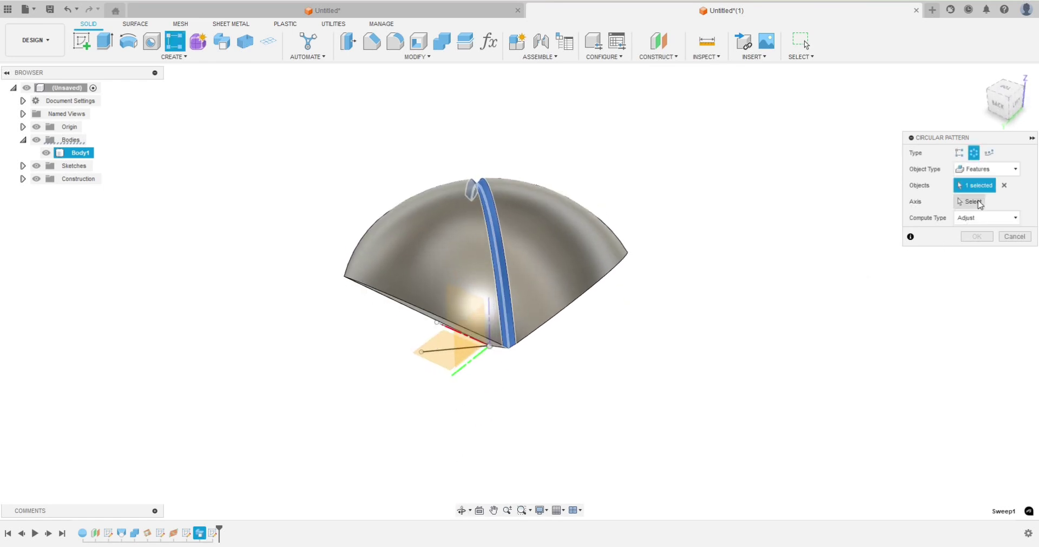
pyautogui.click(969, 202)
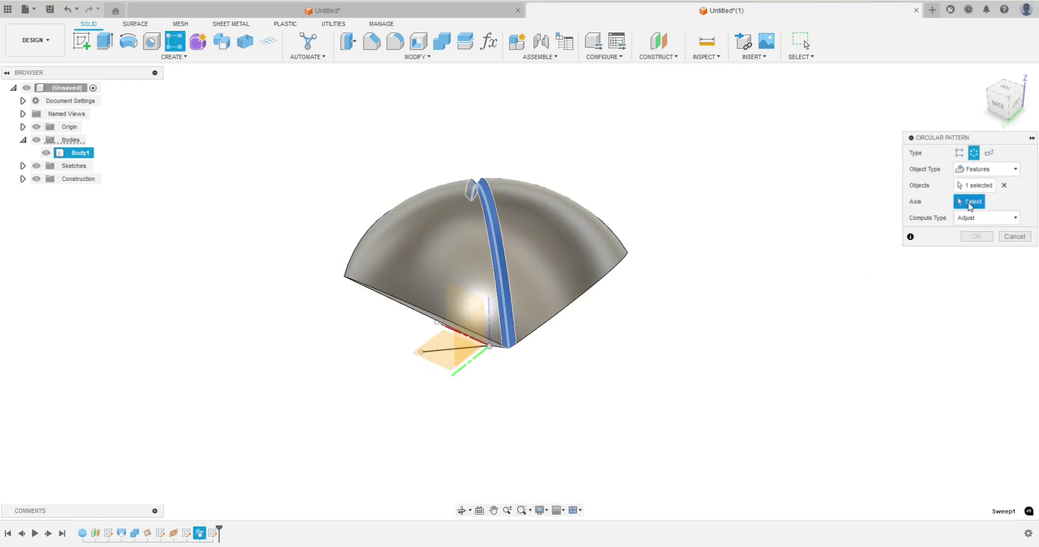
pyautogui.click(433, 354)
pyautogui.keyDown('shift'); pyautogui.moveTo(656, 370); pyautogui.dragTo(642, 394, button='middle'); pyautogui.keyUp('shift')
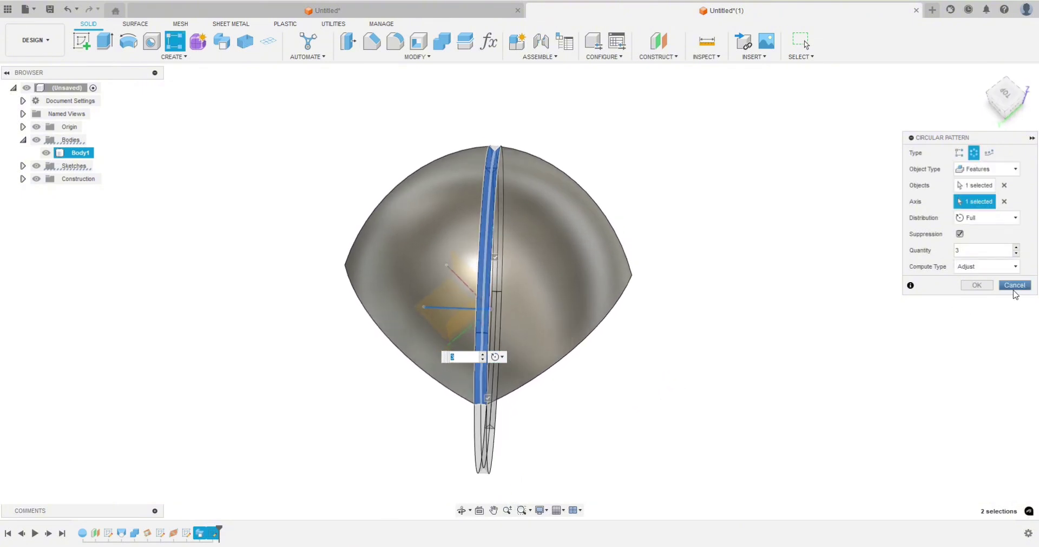
pyautogui.click(1014, 286)
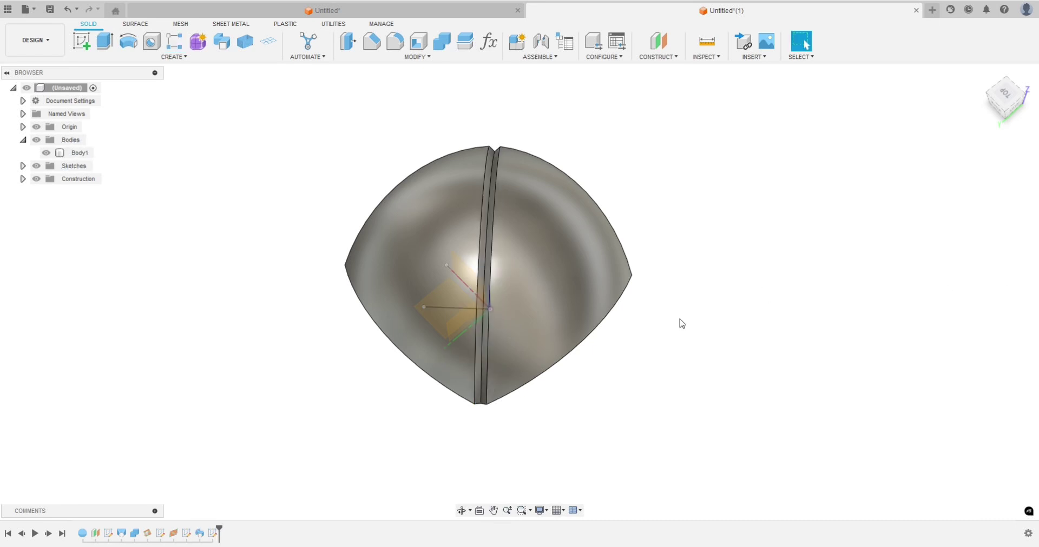
# Step: Examine how the 45° reference line is oriented relative to the diagonal groove from above and from the sides
pyautogui.keyDown('shift'); pyautogui.moveTo(655, 354); pyautogui.dragTo(660, 364, button='middle'); pyautogui.keyUp('shift')
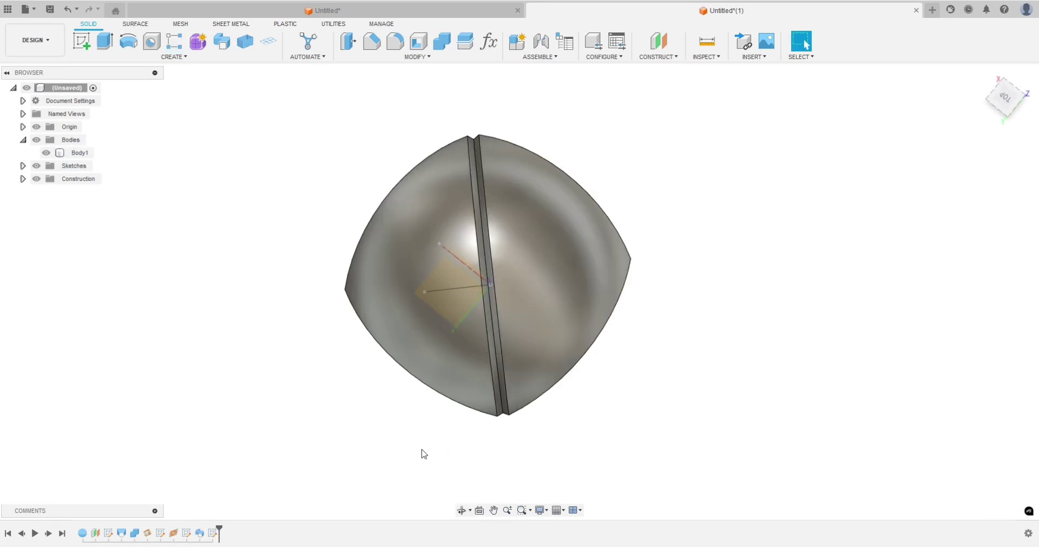
pyautogui.keyDown('shift'); pyautogui.moveTo(419, 452); pyautogui.dragTo(417, 439, button='middle'); pyautogui.keyUp('shift')
pyautogui.keyDown('shift'); pyautogui.moveTo(408, 401); pyautogui.dragTo(494, 368, button='middle'); pyautogui.keyUp('shift')
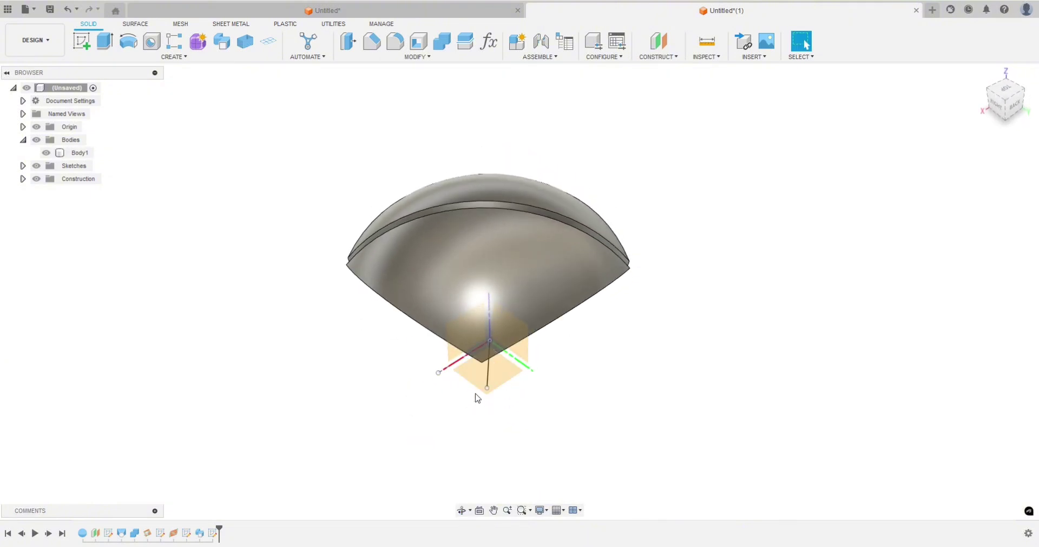
pyautogui.keyDown('shift'); pyautogui.moveTo(547, 406); pyautogui.dragTo(524, 387, button='middle'); pyautogui.keyUp('shift')
pyautogui.press('Escape')
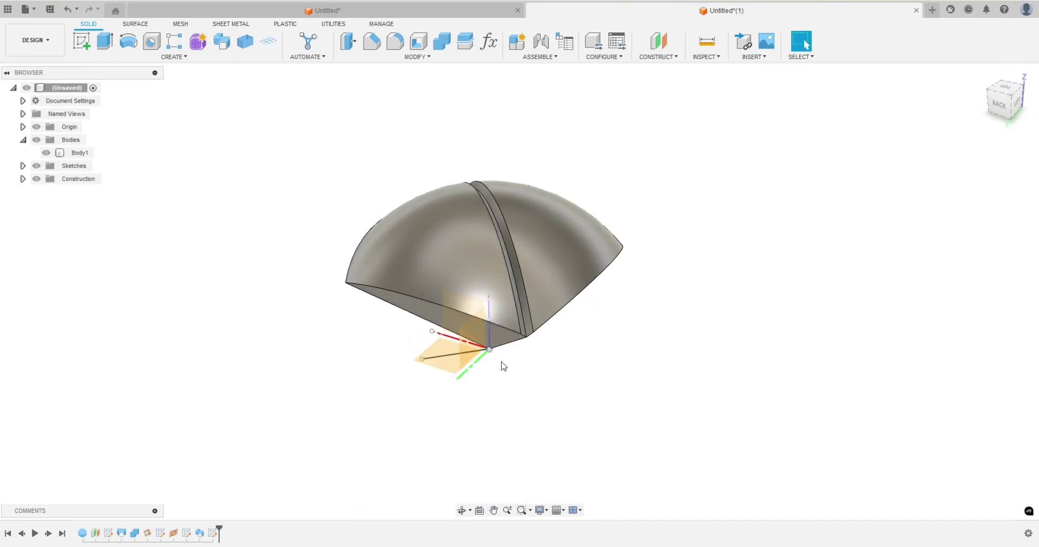
pyautogui.keyDown('shift'); pyautogui.moveTo(559, 395); pyautogui.dragTo(514, 413, button='middle'); pyautogui.keyUp('shift')
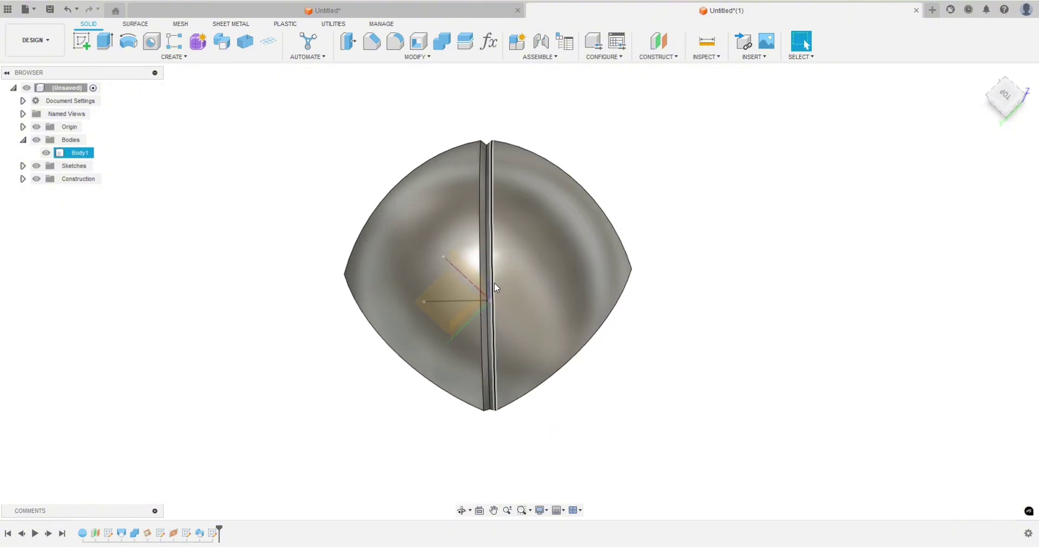
pyautogui.keyDown('shift'); pyautogui.moveTo(275, 375); pyautogui.dragTo(275, 362, button='middle'); pyautogui.keyUp('shift')
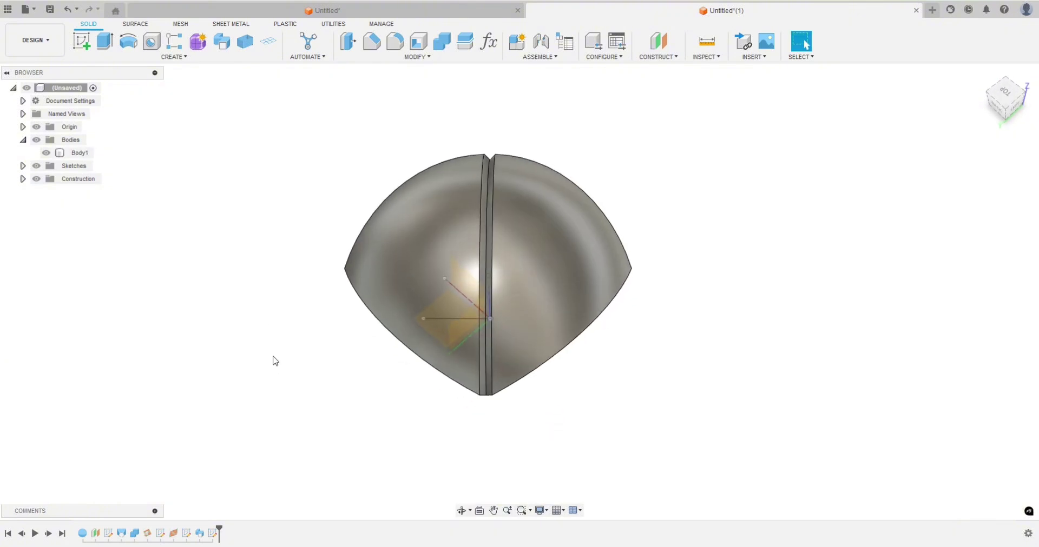
# Step: Reopen the reference line sketch and draw a second line from the origin at 45° to the opposite X direction, along the groove
pyautogui.doubleClick(213, 534)
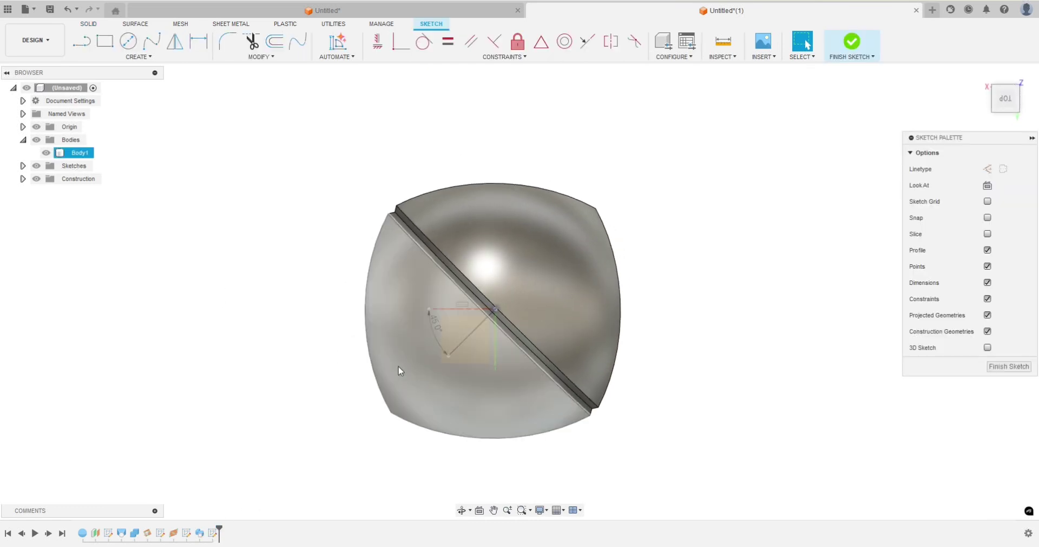
pyautogui.click(446, 358)
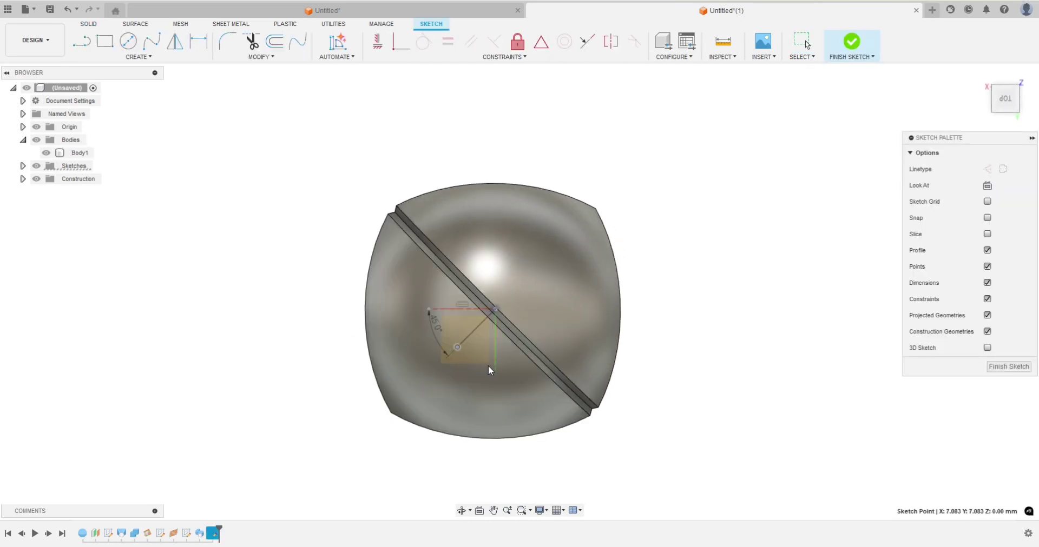
pyautogui.click(492, 342)
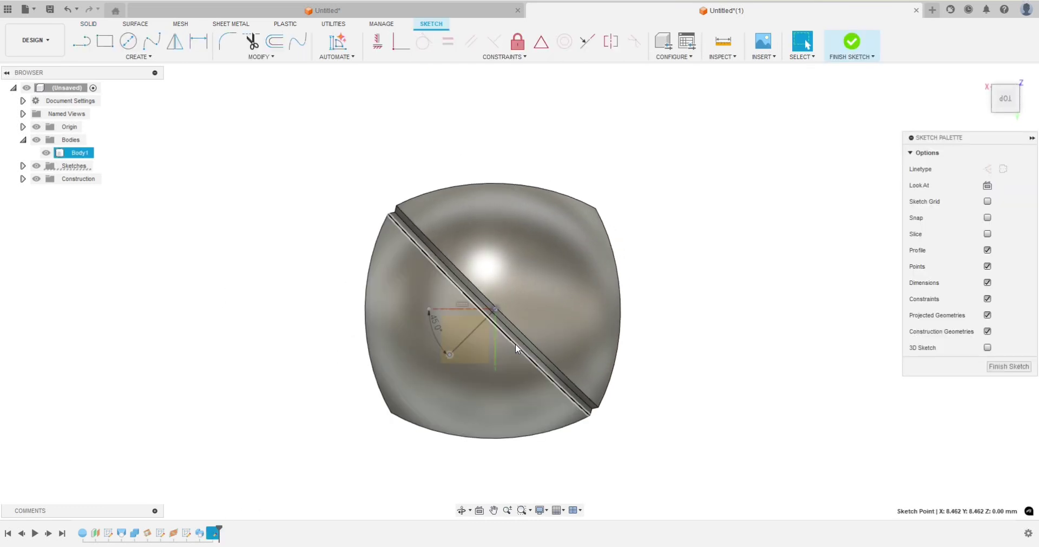
pyautogui.press('l')
pyautogui.click(495, 310)
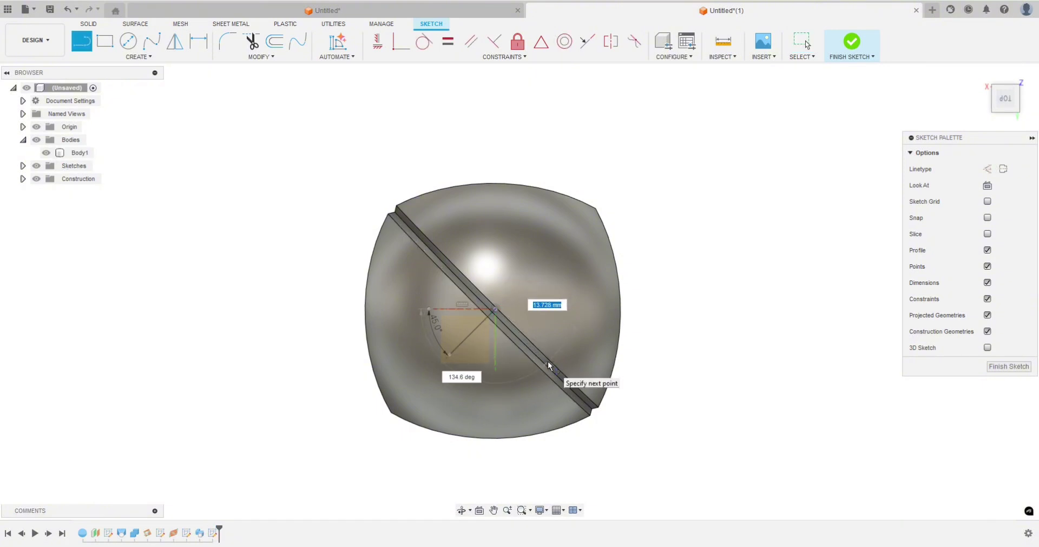
pyautogui.press('Tab')
pyautogui.write('45')
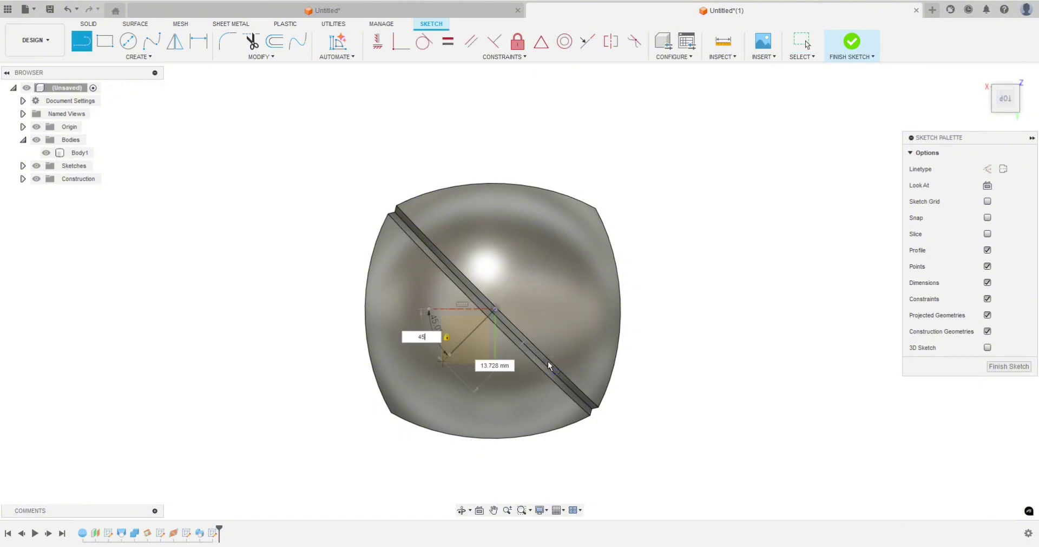
pyautogui.press('Return')
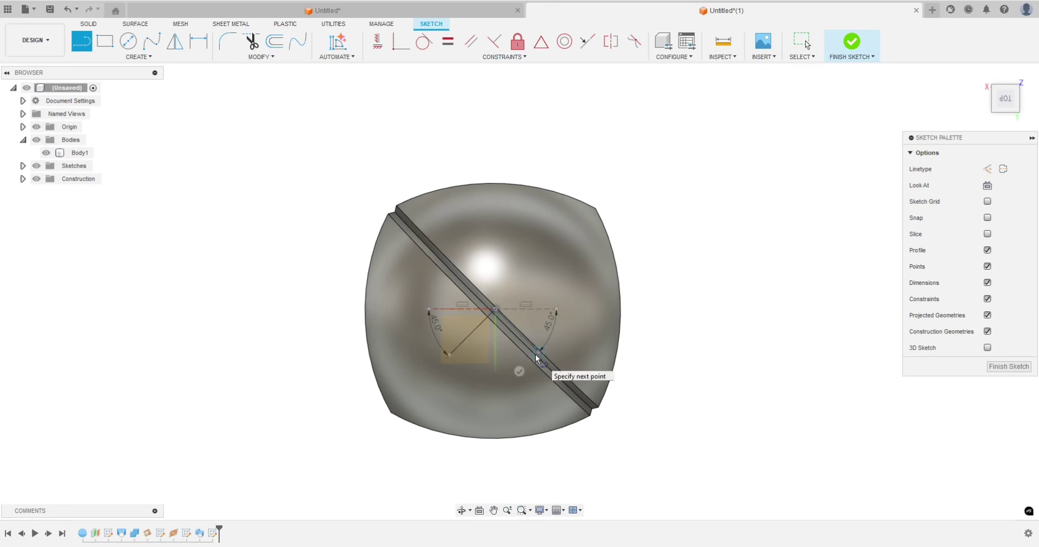
pyautogui.press('Escape')
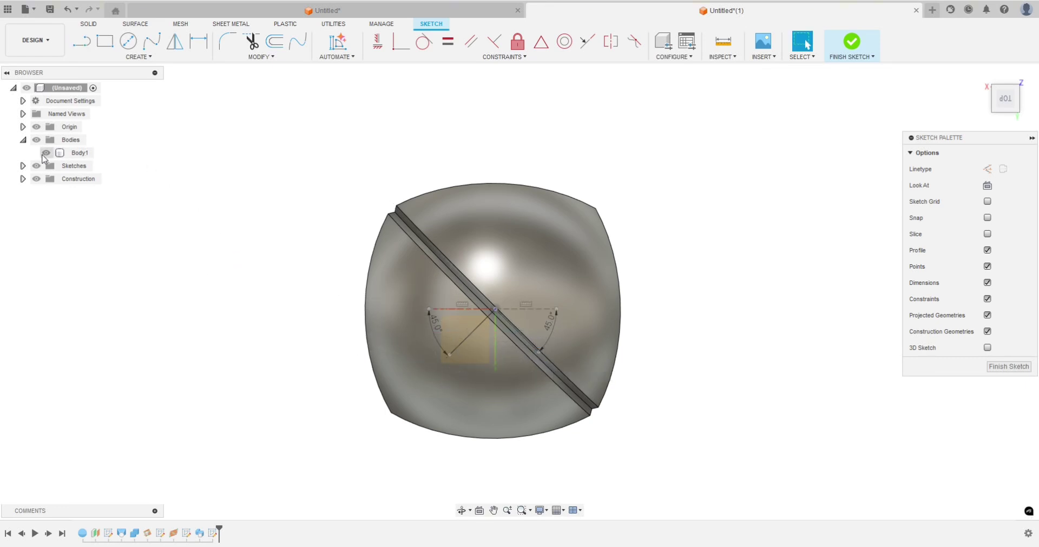
# Step: Hide the body, delete the original 45° line crossing the groove direction, finish the sketch and show the body again
pyautogui.click(46, 152)
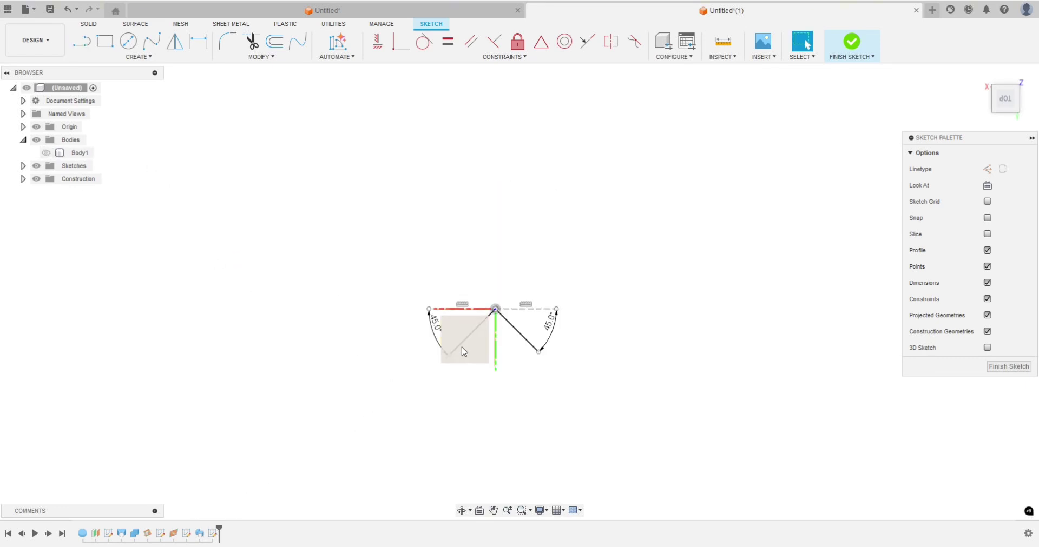
pyautogui.click(479, 334)
pyautogui.press('Delete')
pyautogui.click(873, 46)
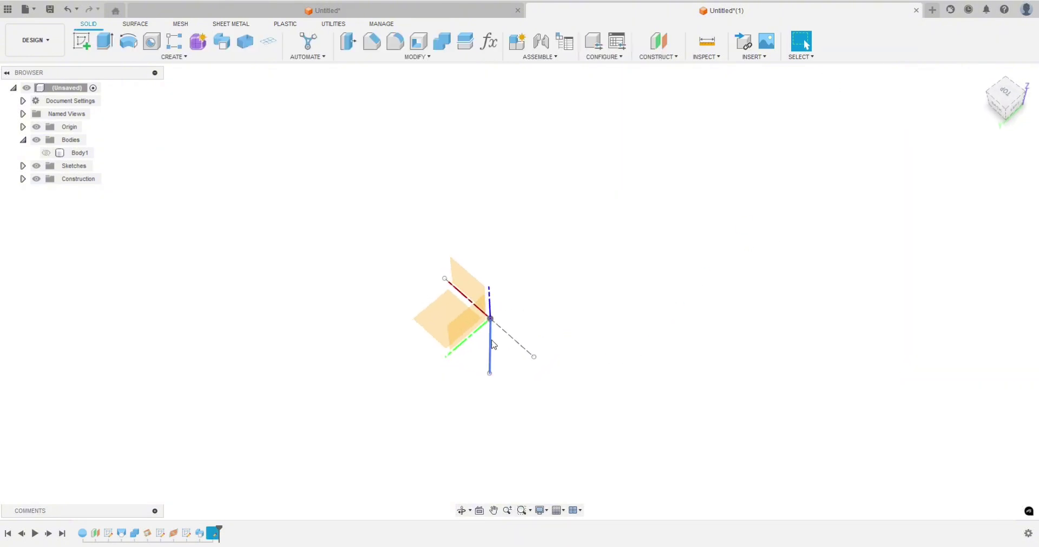
pyautogui.click(46, 152)
# Step: Create a full circular pattern of the groove sweep feature around the new 45° line with a quantity of 30
pyautogui.keyDown('shift'); pyautogui.moveTo(252, 280); pyautogui.dragTo(264, 238, button='middle'); pyautogui.keyUp('shift')
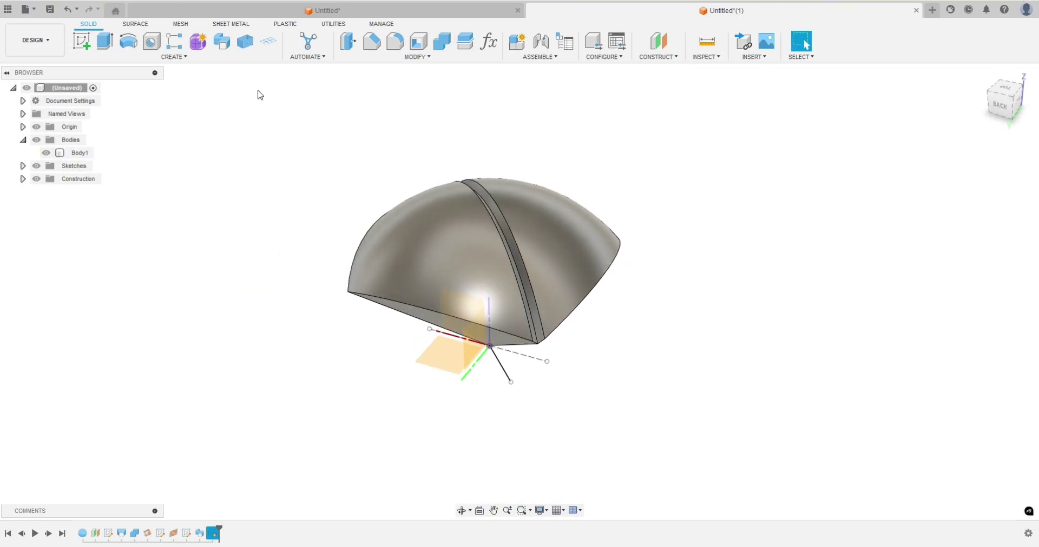
pyautogui.click(170, 44)
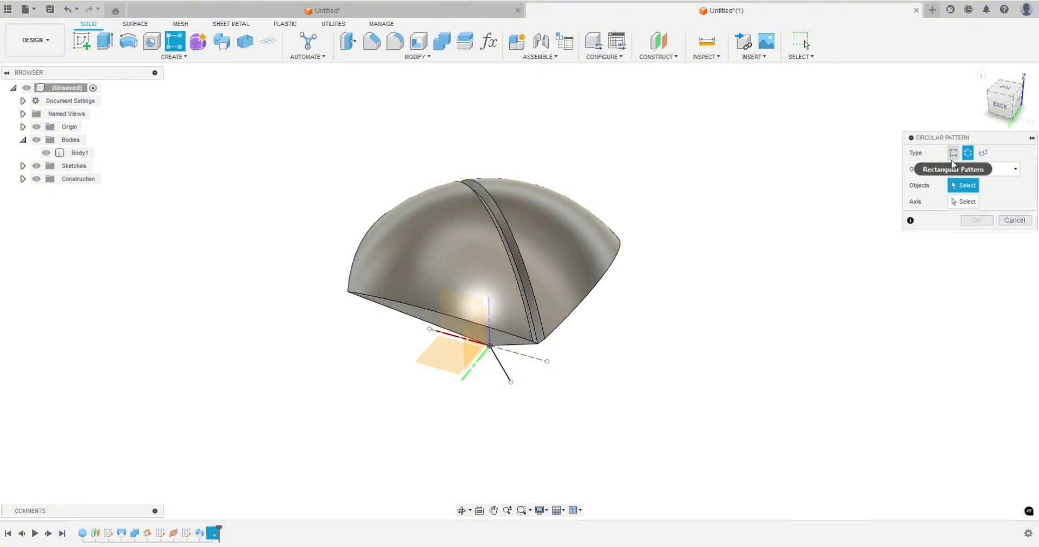
pyautogui.click(965, 169)
pyautogui.click(966, 205)
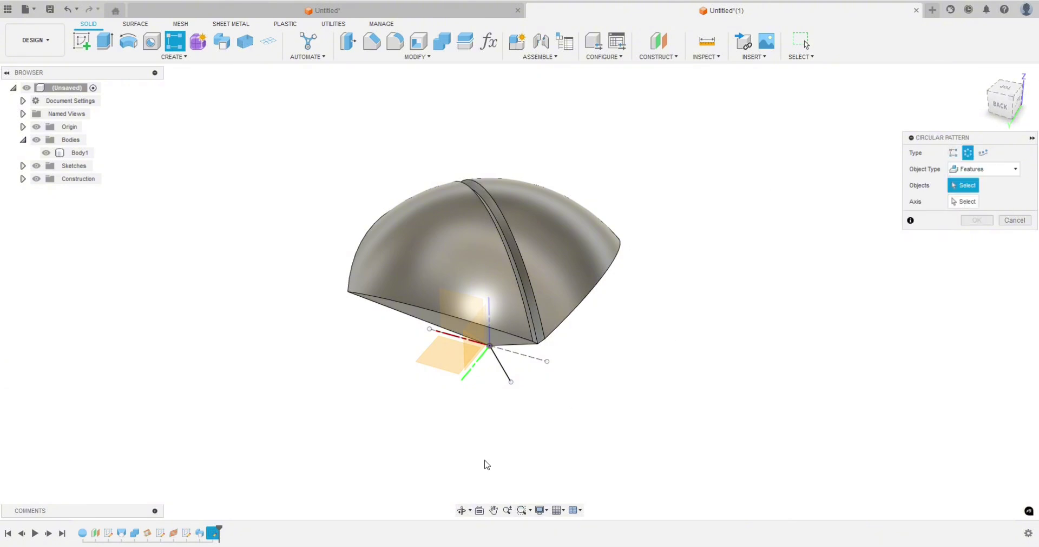
pyautogui.click(201, 533)
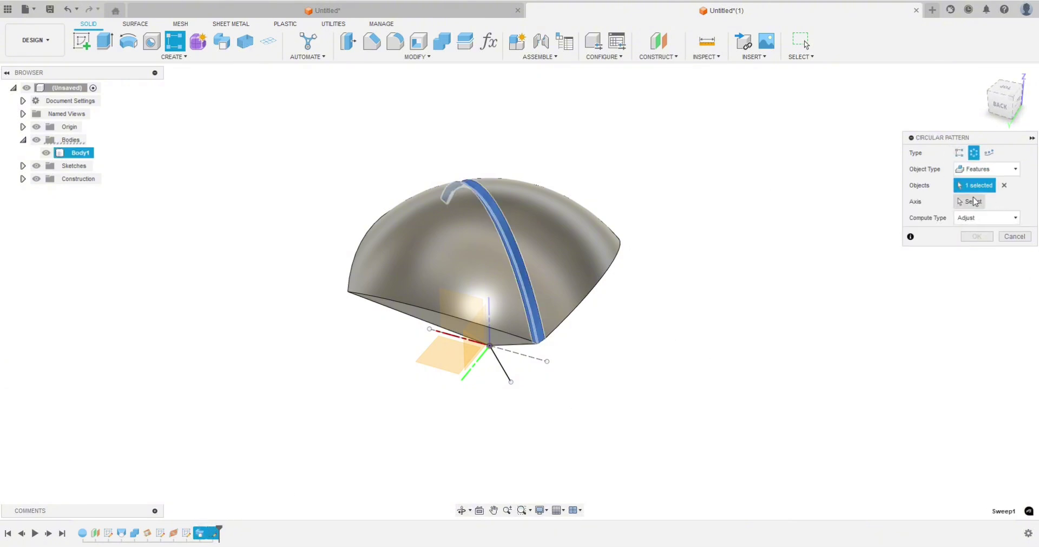
pyautogui.click(505, 371)
pyautogui.keyDown('shift'); pyautogui.moveTo(765, 375); pyautogui.dragTo(736, 422, button='middle'); pyautogui.keyUp('shift')
pyautogui.click(968, 249)
pyautogui.write('0')
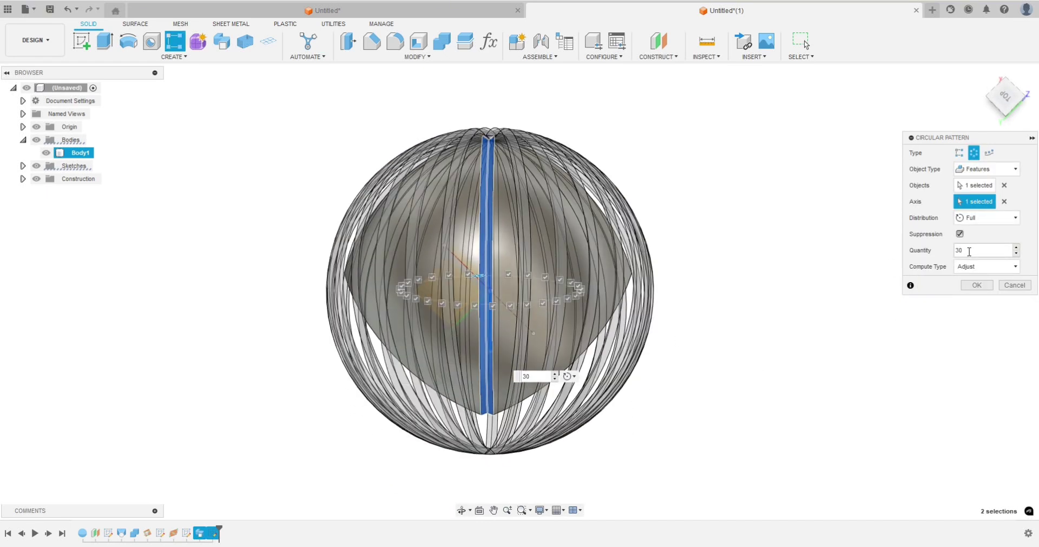
pyautogui.keyDown('shift'); pyautogui.moveTo(656, 358); pyautogui.dragTo(709, 301, button='middle'); pyautogui.keyUp('shift')
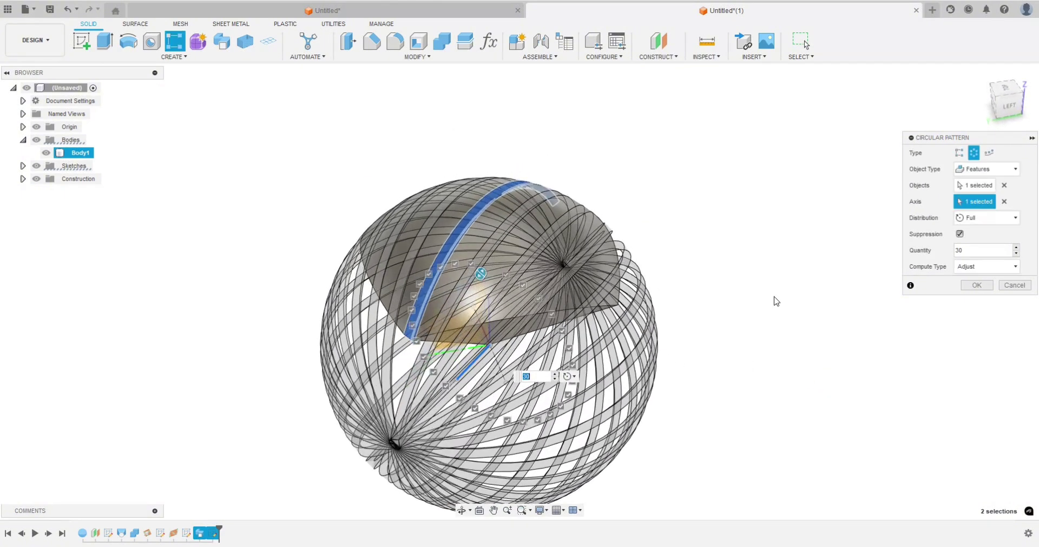
pyautogui.click(977, 286)
# Step: Hide the origin geometry and the sketch containing the 45° reference line
pyautogui.keyDown('shift'); pyautogui.moveTo(691, 380); pyautogui.dragTo(638, 416, button='middle'); pyautogui.keyUp('shift')
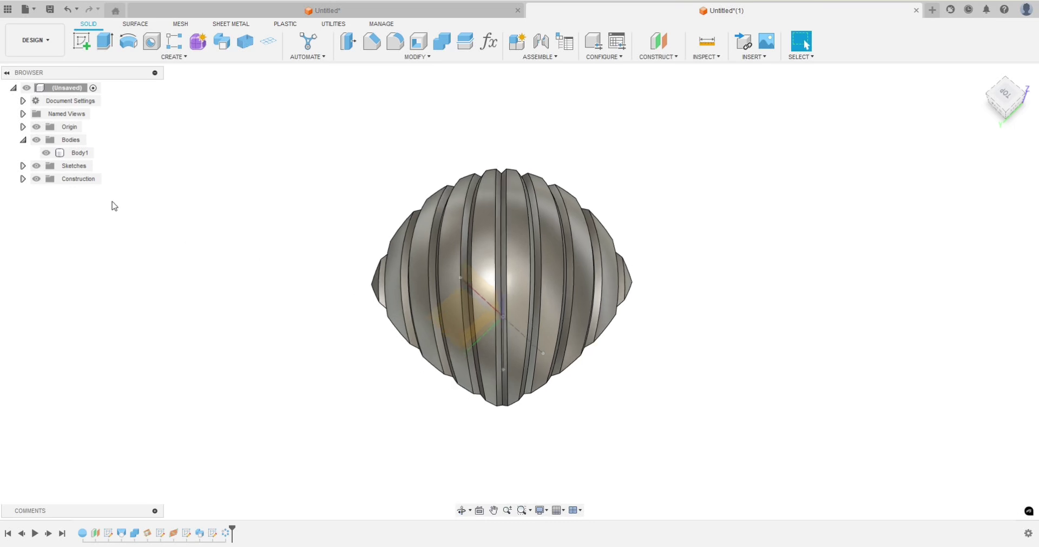
pyautogui.click(47, 157)
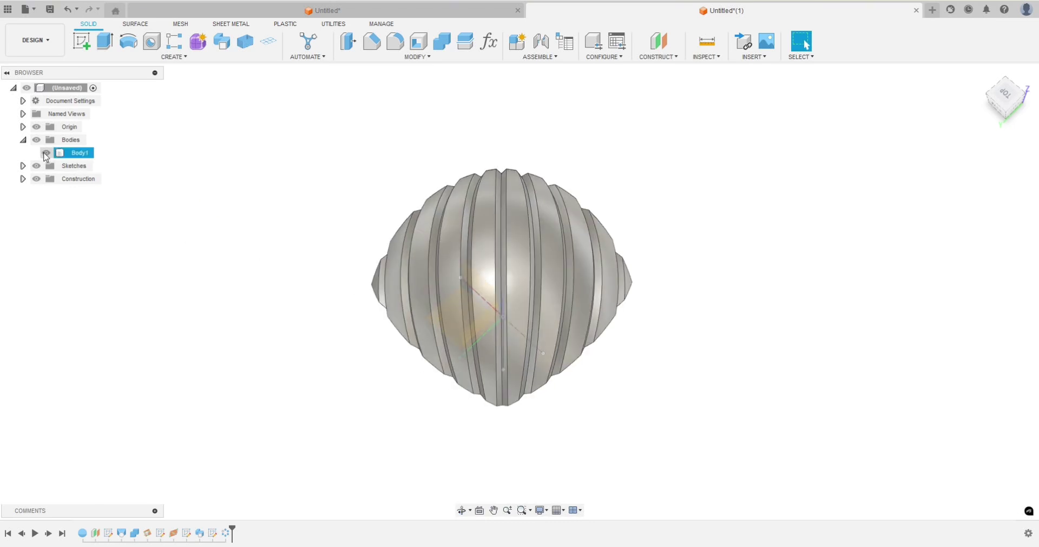
pyautogui.click(36, 127)
pyautogui.click(23, 166)
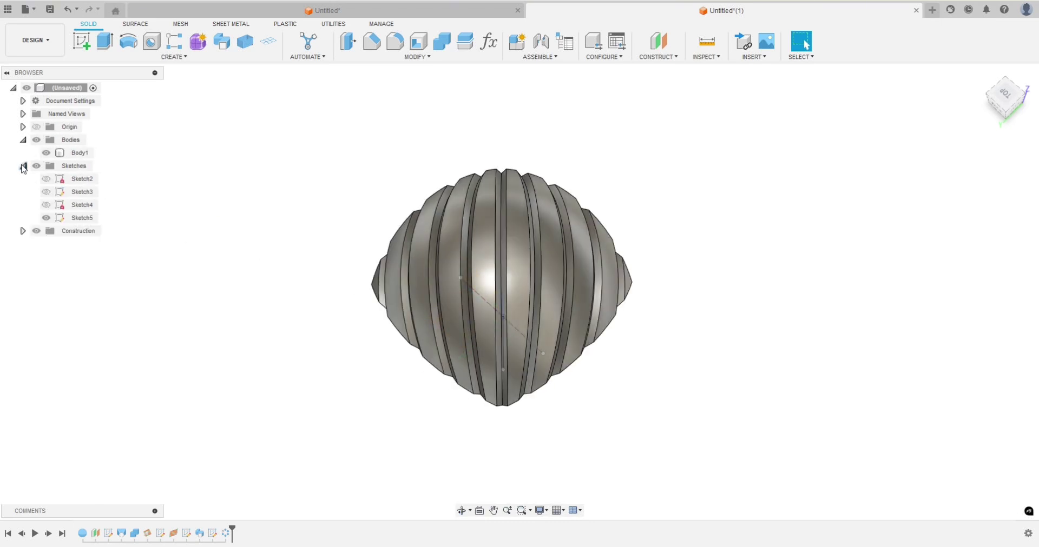
pyautogui.click(46, 218)
pyautogui.keyDown('shift'); pyautogui.moveTo(306, 367); pyautogui.dragTo(311, 389, button='middle'); pyautogui.keyUp('shift')
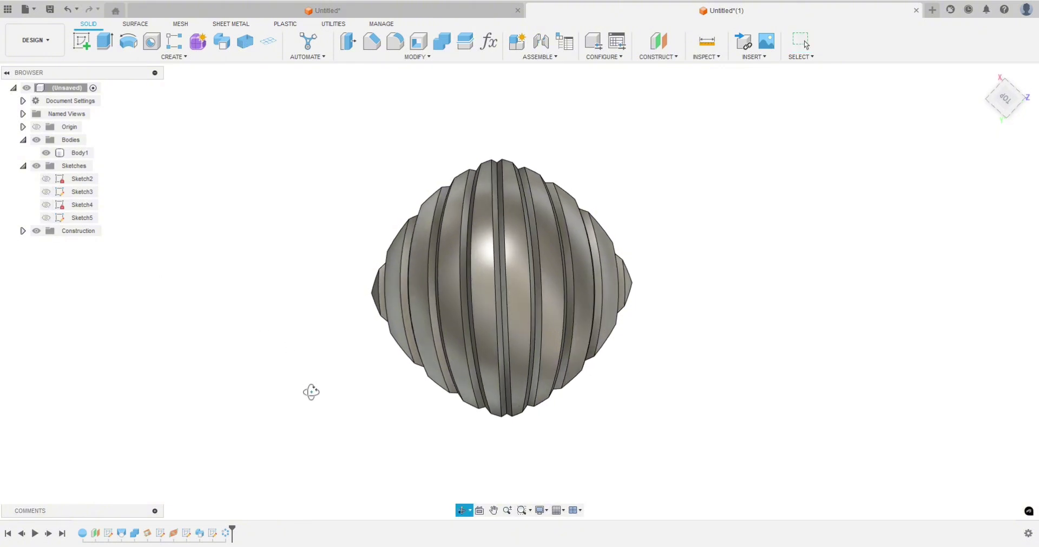
pyautogui.click(567, 329)
pyautogui.click(651, 381)
pyautogui.moveTo(624, 415)
pyautogui.keyDown('shift'); pyautogui.mouseDown(button='middle')
pyautogui.moveTo(617, 369)
pyautogui.moveTo(585, 361)
pyautogui.moveTo(605, 355)
pyautogui.moveTo(633, 391)
pyautogui.moveTo(626, 402)
pyautogui.mouseUp(button='middle'); pyautogui.keyUp('shift')
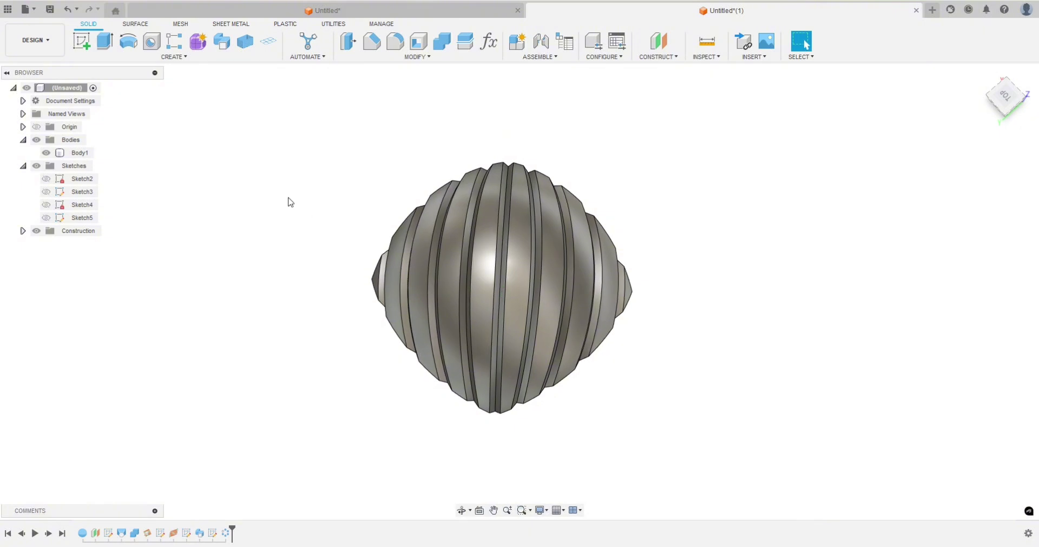
# Step: Mirror the groove circular pattern feature across a vertical origin plane, so the grooves cross diagonally on the curved face
pyautogui.click(178, 56)
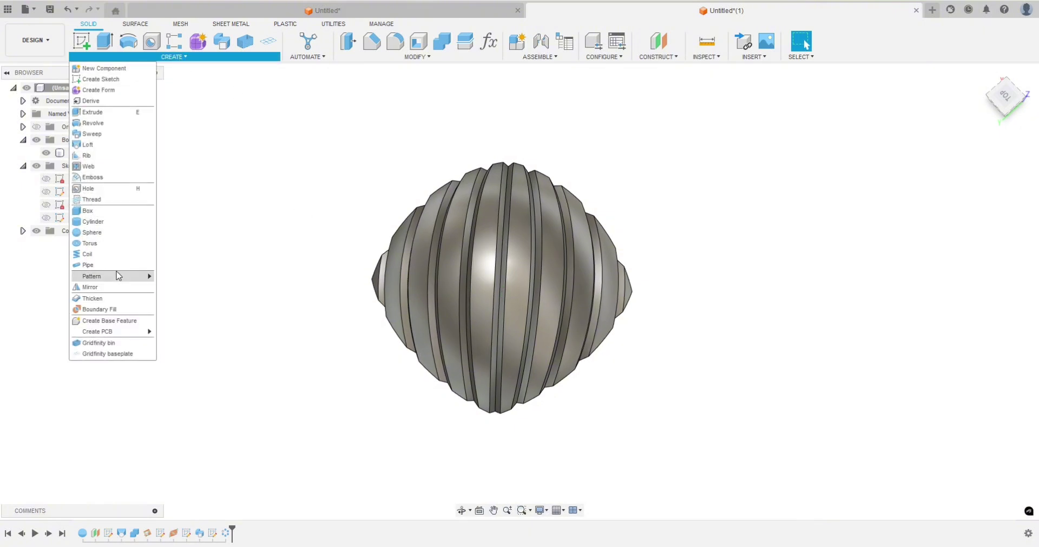
pyautogui.click(110, 289)
pyautogui.moveTo(283, 295)
pyautogui.keyDown('shift'); pyautogui.mouseDown(button='middle')
pyautogui.moveTo(295, 303)
pyautogui.moveTo(283, 290)
pyautogui.mouseUp(button='middle'); pyautogui.keyUp('shift')
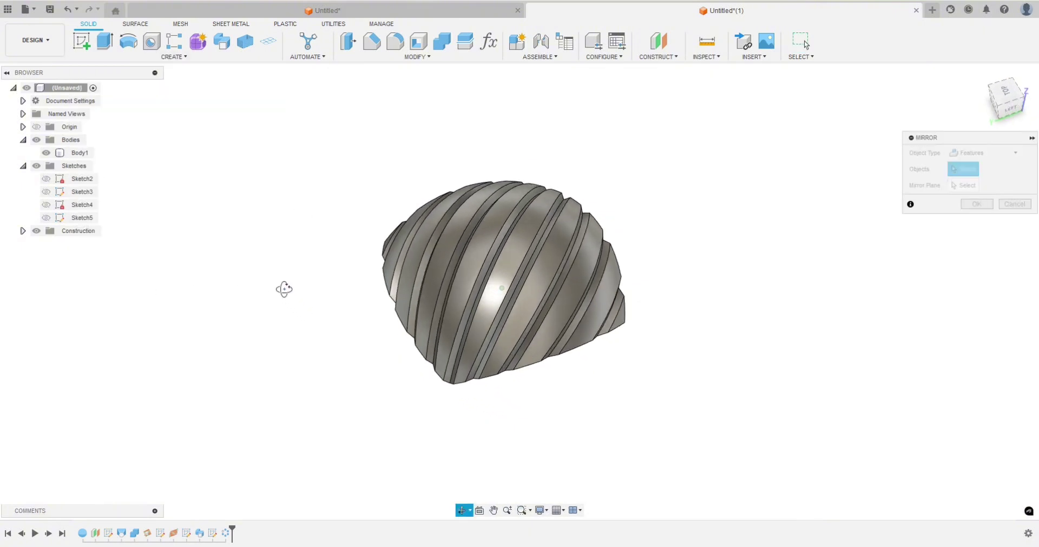
pyautogui.click(968, 152)
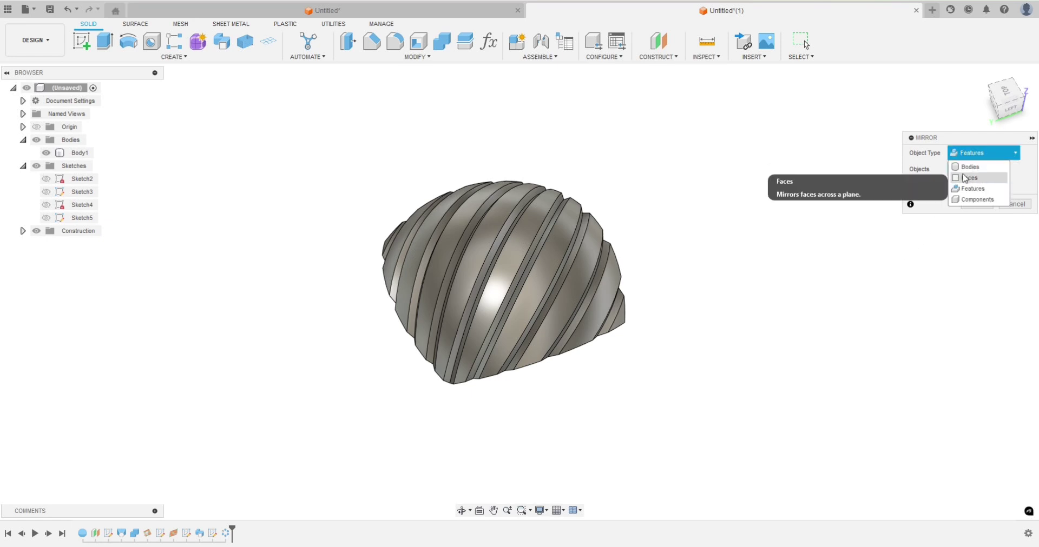
pyautogui.click(972, 188)
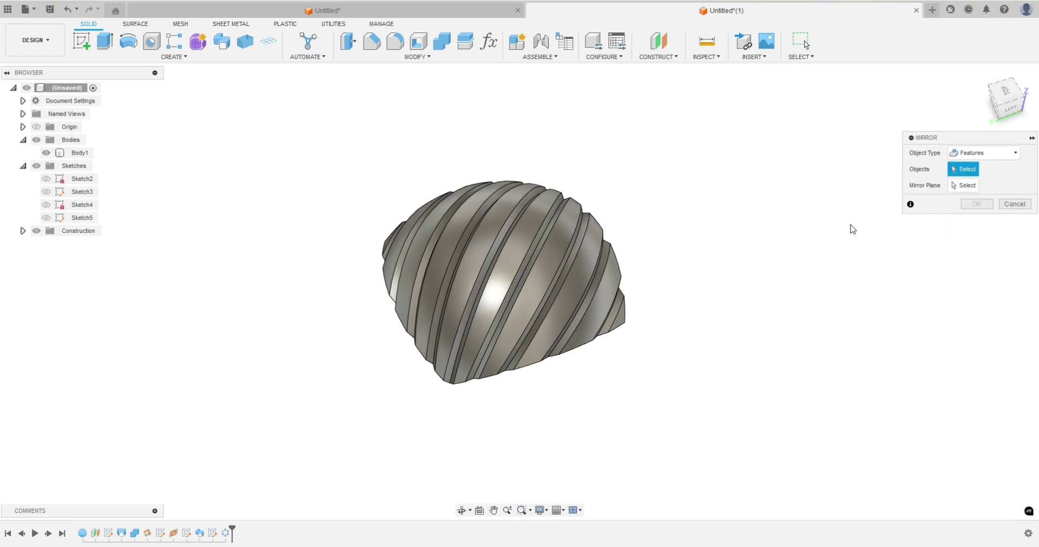
pyautogui.click(226, 534)
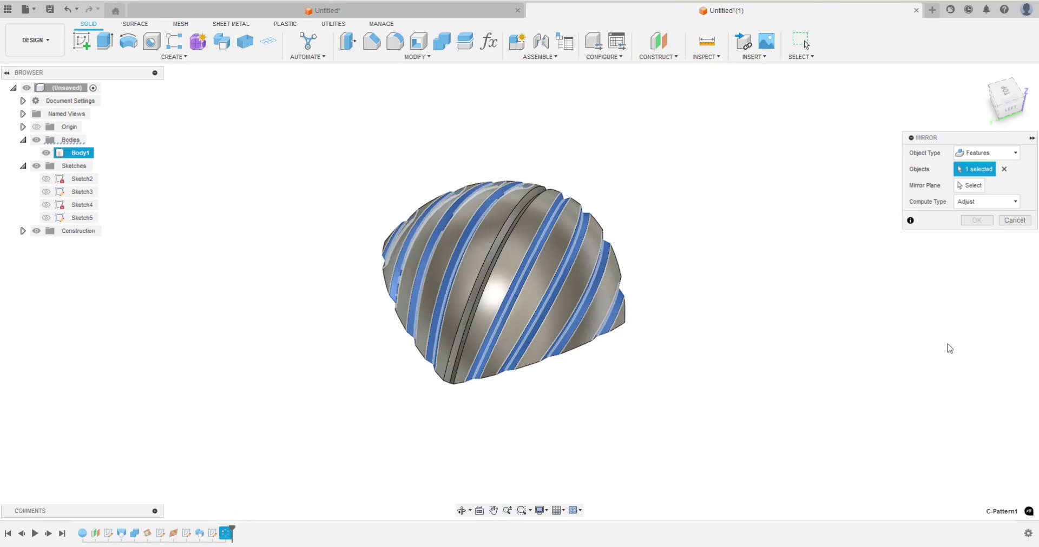
pyautogui.keyDown('shift'); pyautogui.moveTo(752, 379); pyautogui.dragTo(668, 408, button='middle'); pyautogui.keyUp('shift')
pyautogui.click(969, 186)
pyautogui.click(525, 357)
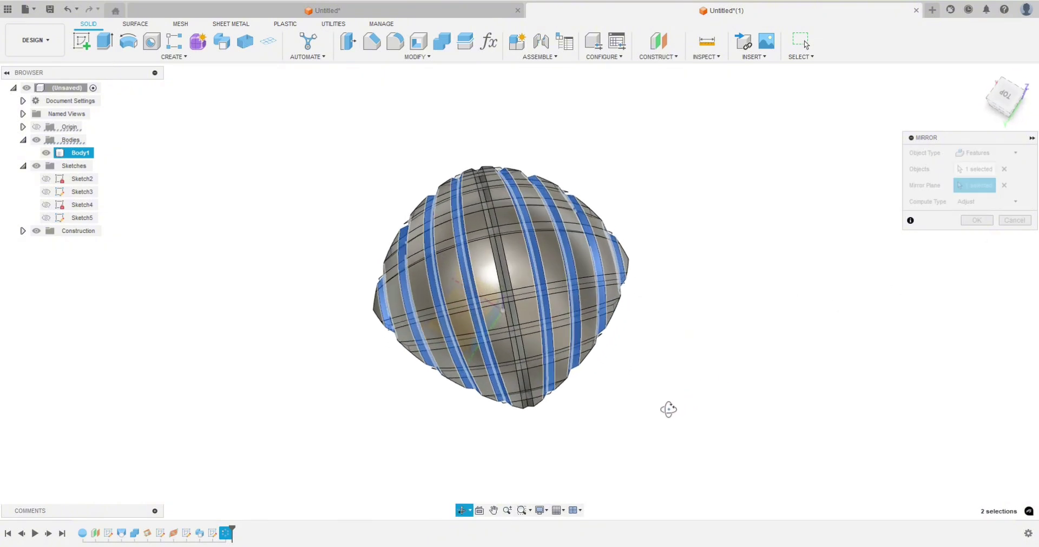
pyautogui.click(977, 220)
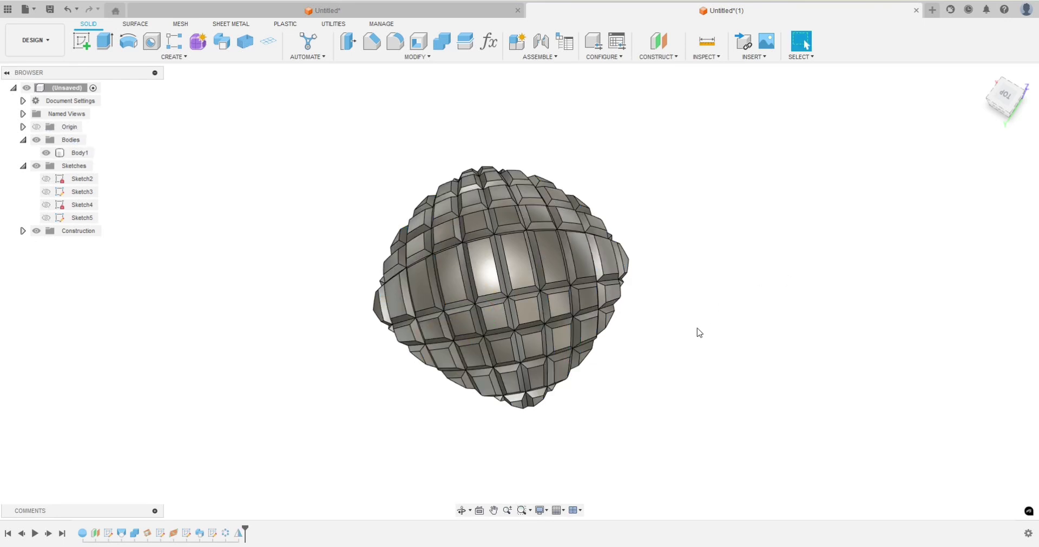
# Step: Mirror the original groove sweep feature across the same vertical origin plane to add the missing central crossing groove
pyautogui.keyDown('shift'); pyautogui.moveTo(699, 325); pyautogui.dragTo(615, 302, button='middle'); pyautogui.keyUp('shift')
pyautogui.click(524, 239)
pyautogui.click(292, 442)
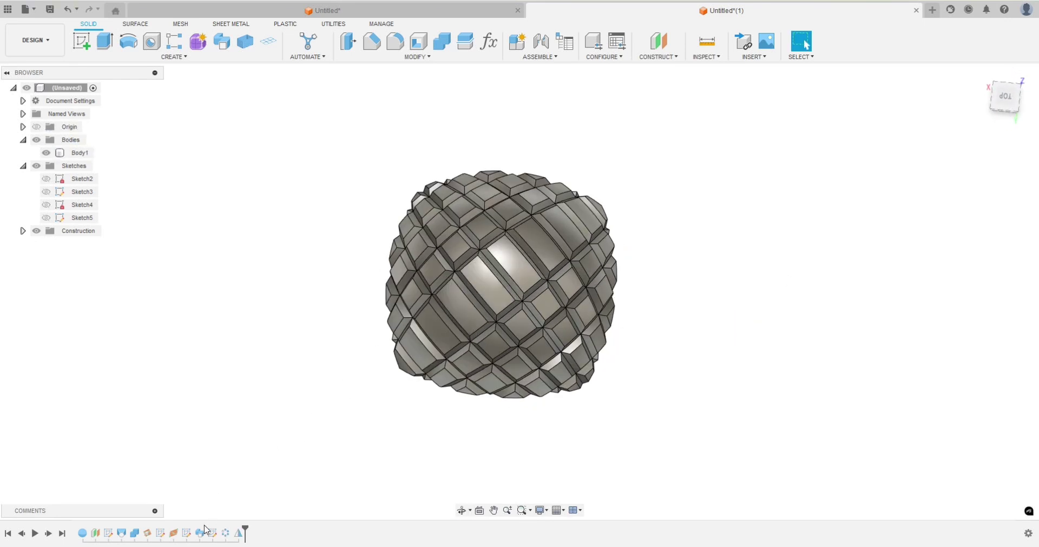
pyautogui.click(185, 58)
pyautogui.click(115, 288)
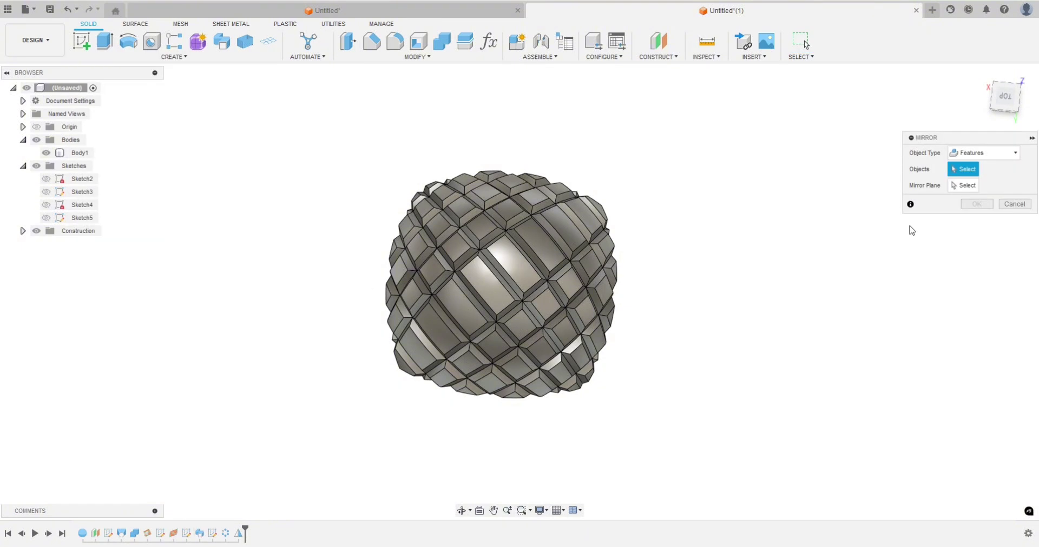
pyautogui.click(200, 534)
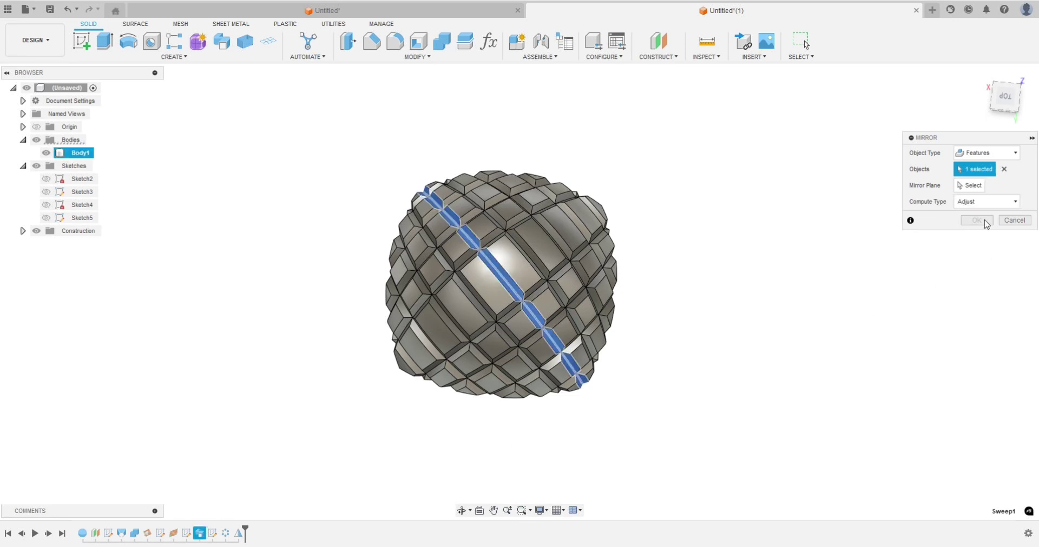
pyautogui.click(969, 186)
pyautogui.keyDown('shift'); pyautogui.moveTo(811, 360); pyautogui.dragTo(595, 352, button='middle'); pyautogui.keyUp('shift')
pyautogui.click(522, 362)
pyautogui.keyDown('shift'); pyautogui.moveTo(406, 359); pyautogui.dragTo(343, 401, button='middle'); pyautogui.keyUp('shift')
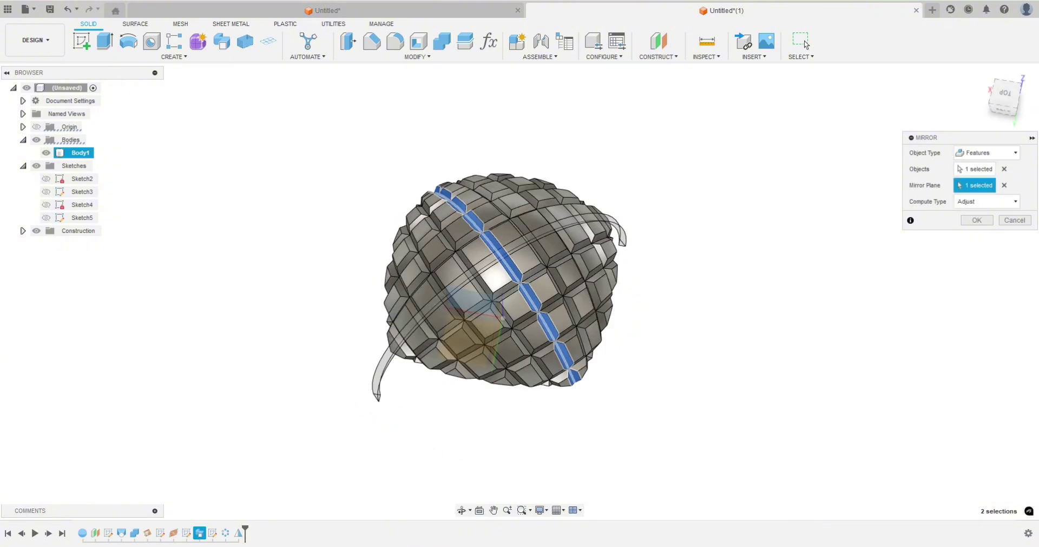
pyautogui.click(977, 222)
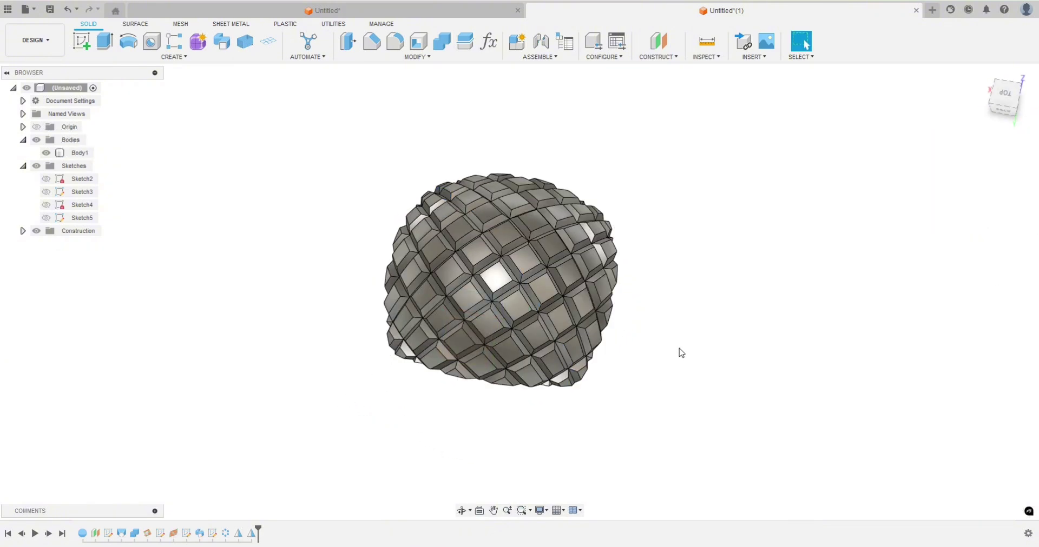
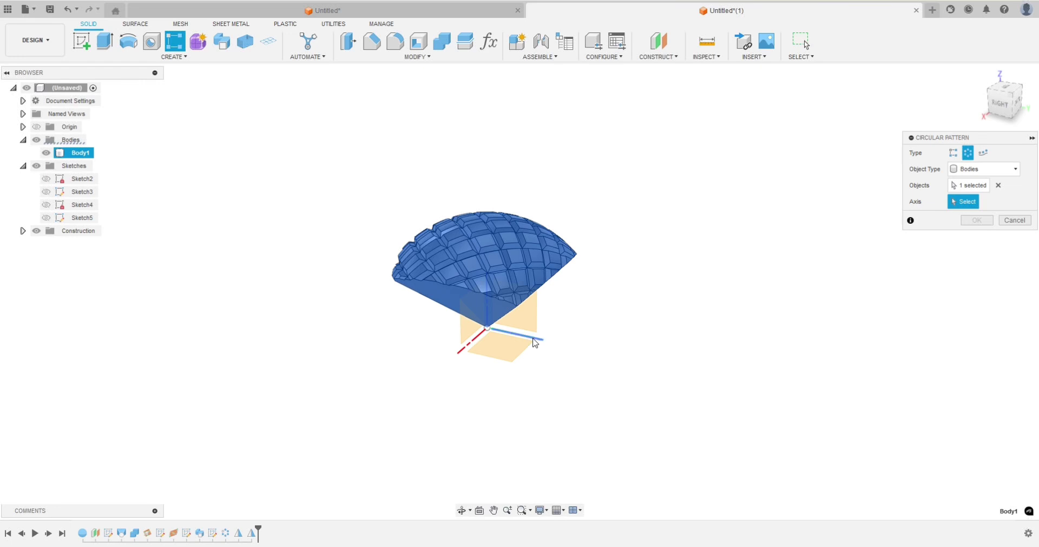
# Step: Create a full circular pattern of the grooved segment body around the X axis with a quantity of 4
pyautogui.click(468, 350)
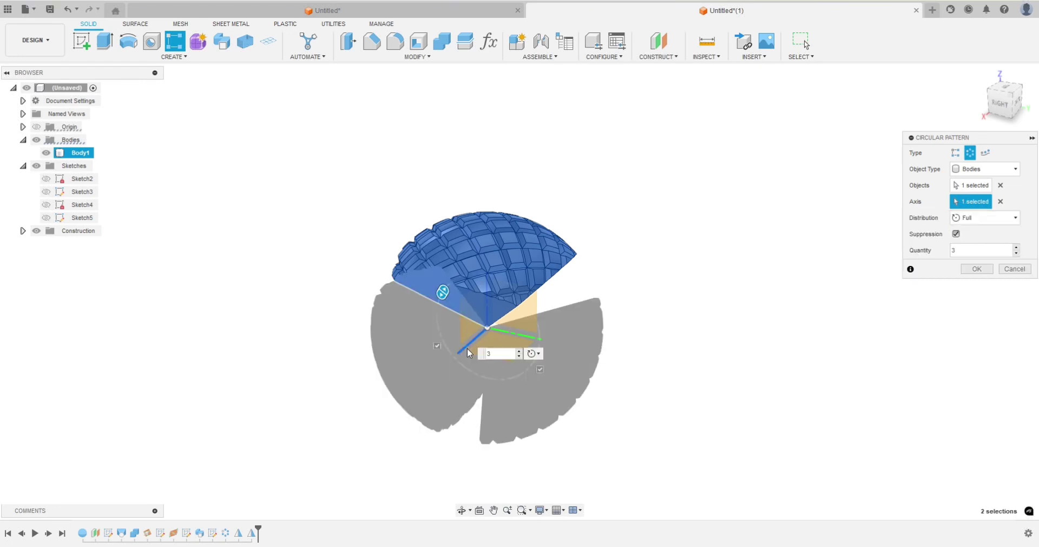
pyautogui.click(1016, 248)
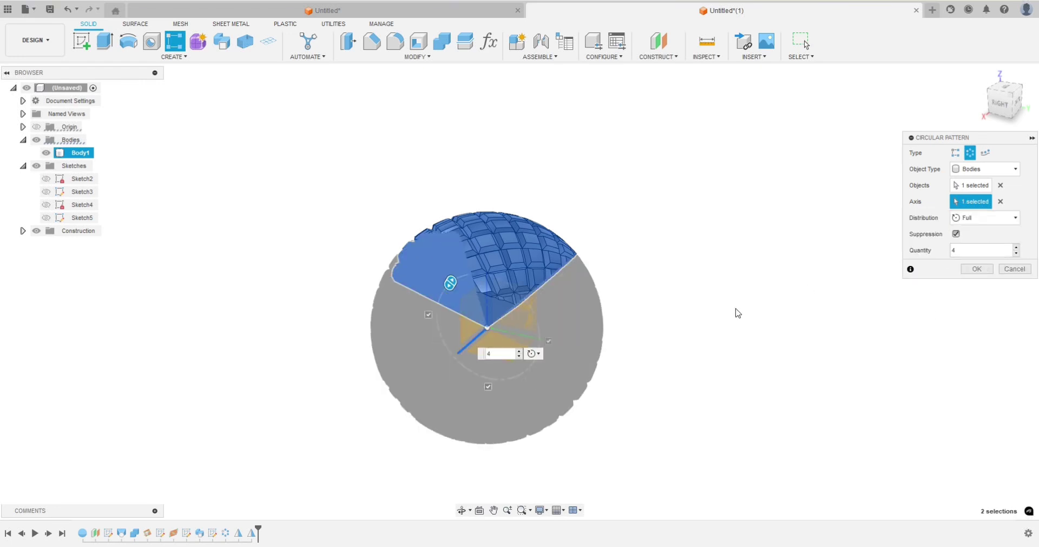
pyautogui.keyDown('shift'); pyautogui.moveTo(738, 310); pyautogui.dragTo(753, 321, button='middle'); pyautogui.keyUp('shift')
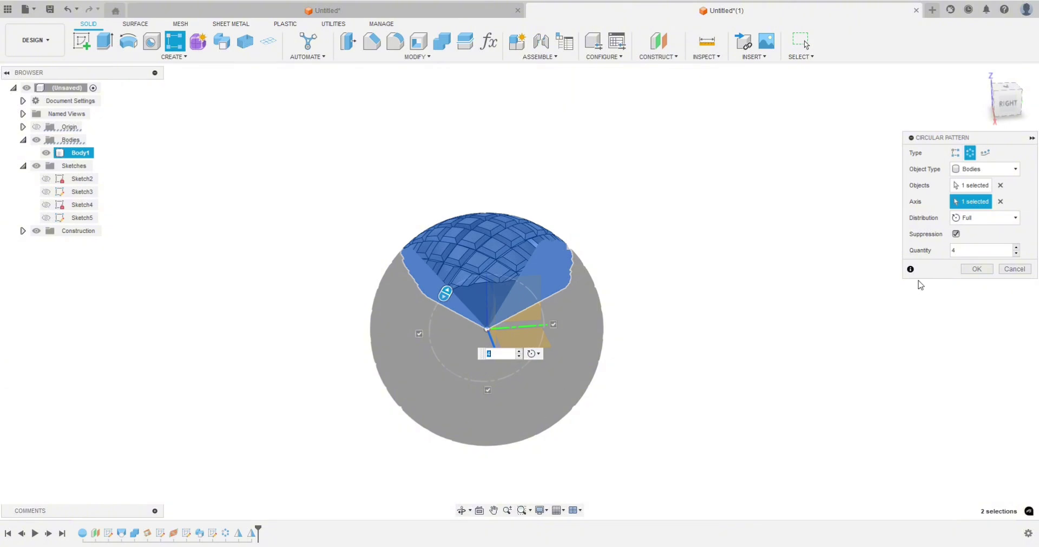
pyautogui.click(977, 269)
pyautogui.keyDown('shift'); pyautogui.moveTo(714, 297); pyautogui.dragTo(849, 281, button='middle'); pyautogui.keyUp('shift')
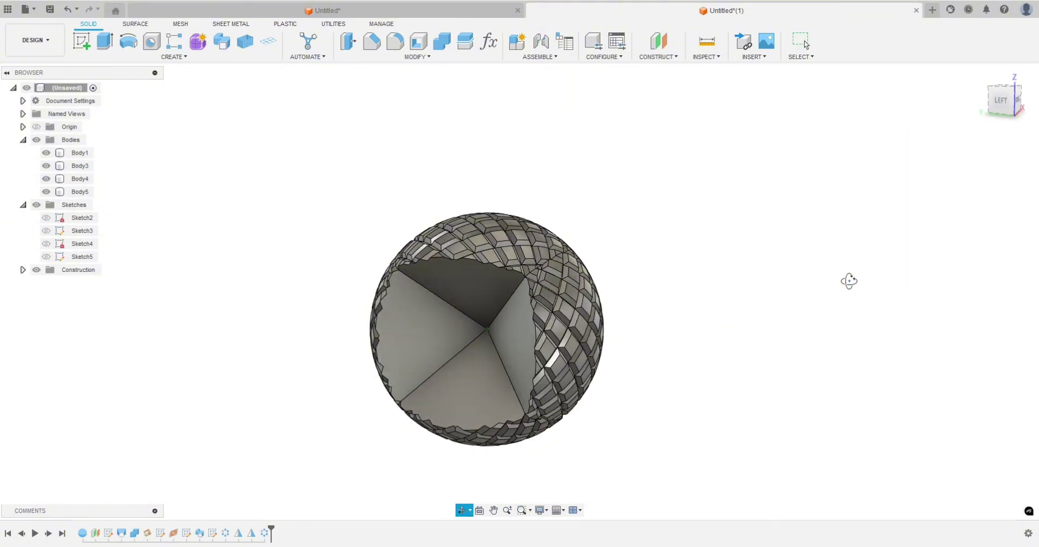
# Step: Set up a second circular pattern of the original upper segment body, using the Y axis as the rotation axis
pyautogui.click(174, 40)
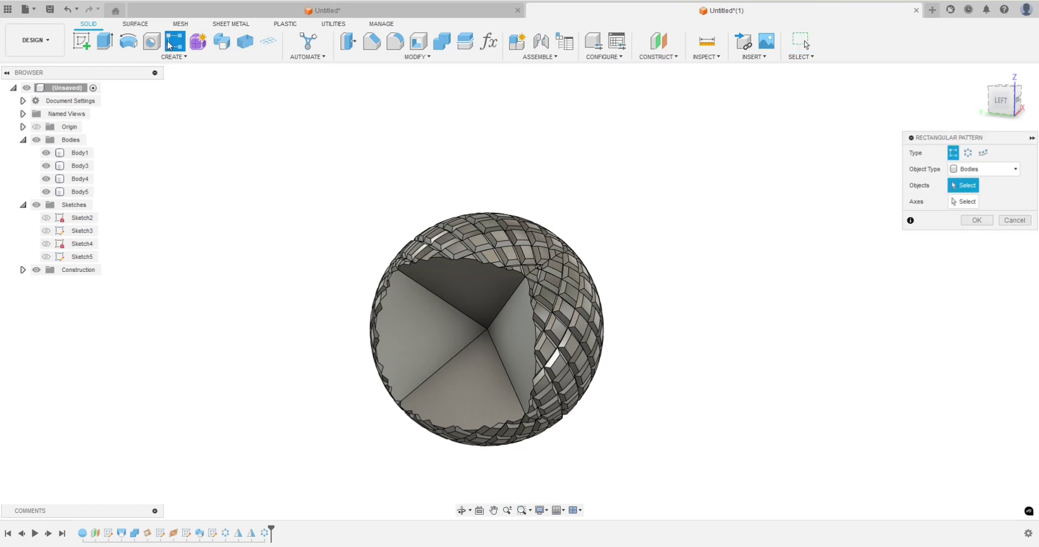
pyautogui.click(968, 154)
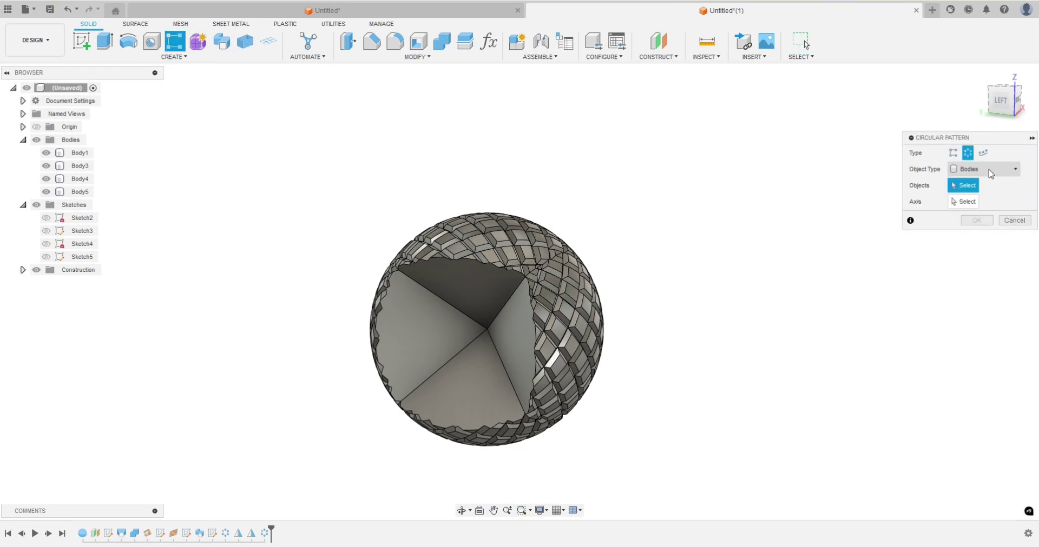
pyautogui.click(509, 248)
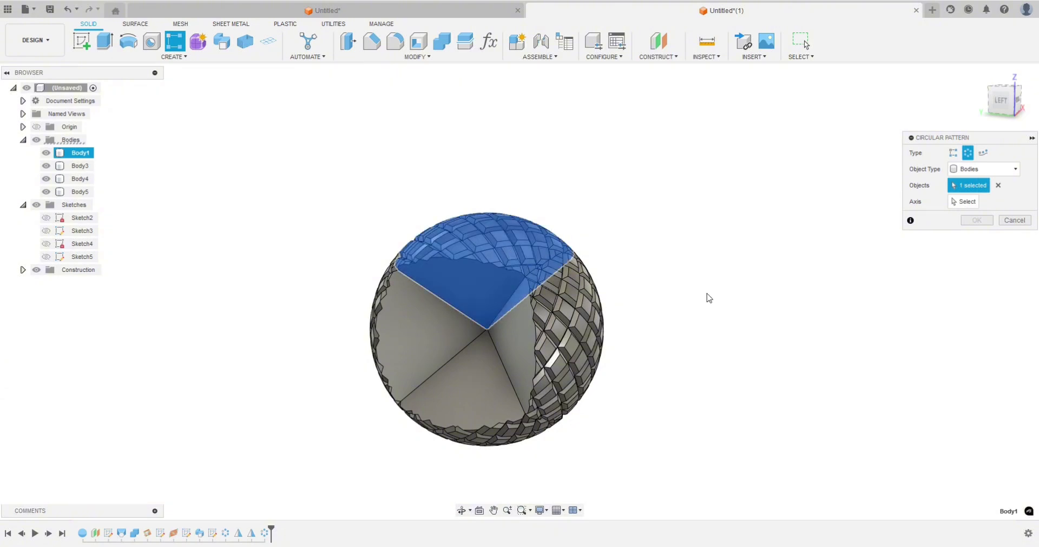
pyautogui.keyDown('shift'); pyautogui.moveTo(707, 295); pyautogui.dragTo(685, 311, button='middle'); pyautogui.keyUp('shift')
pyautogui.click(963, 202)
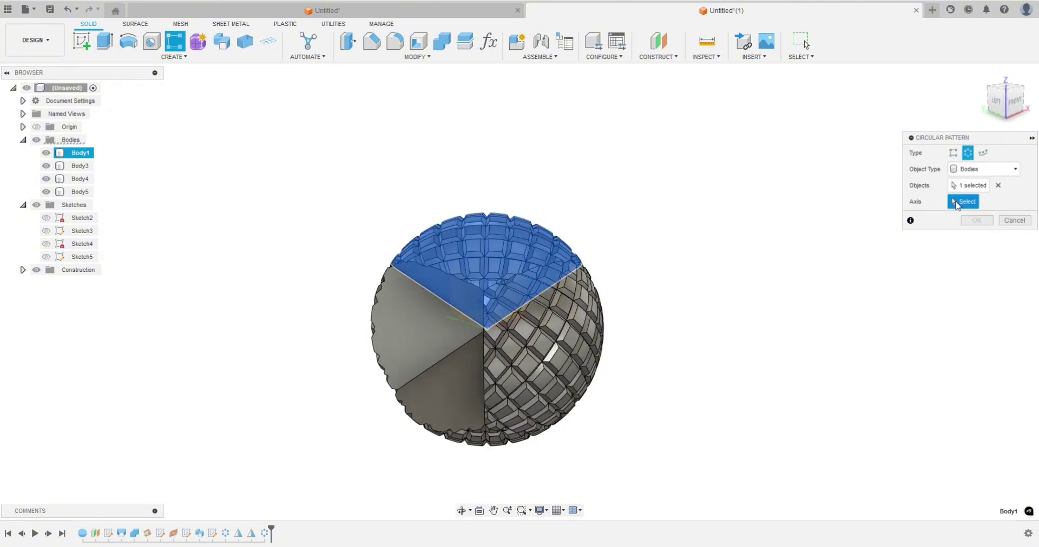
pyautogui.keyDown('shift'); pyautogui.moveTo(654, 348); pyautogui.dragTo(703, 349, button='middle'); pyautogui.keyUp('shift')
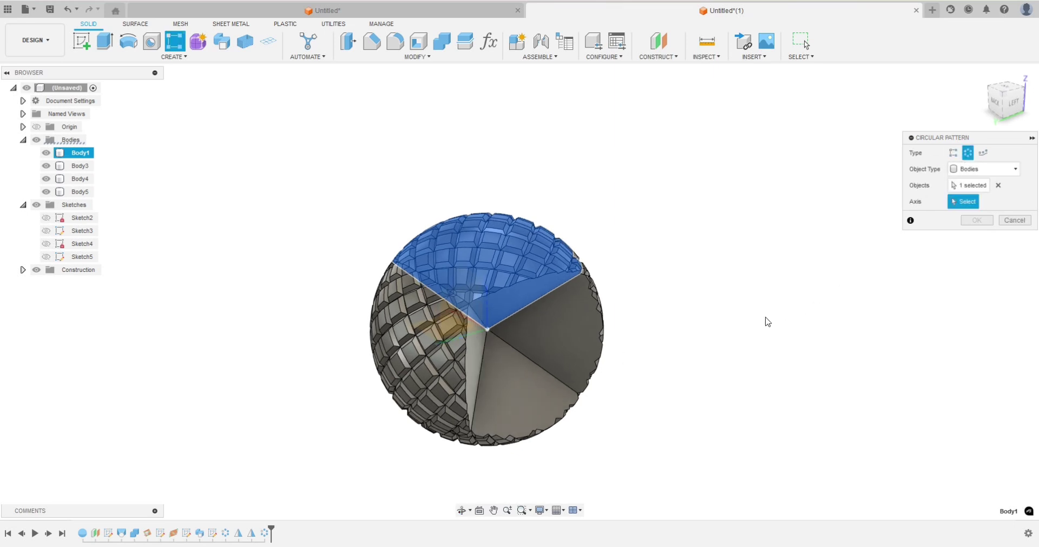
pyautogui.keyDown('shift'); pyautogui.moveTo(767, 322); pyautogui.dragTo(784, 311, button='middle'); pyautogui.keyUp('shift')
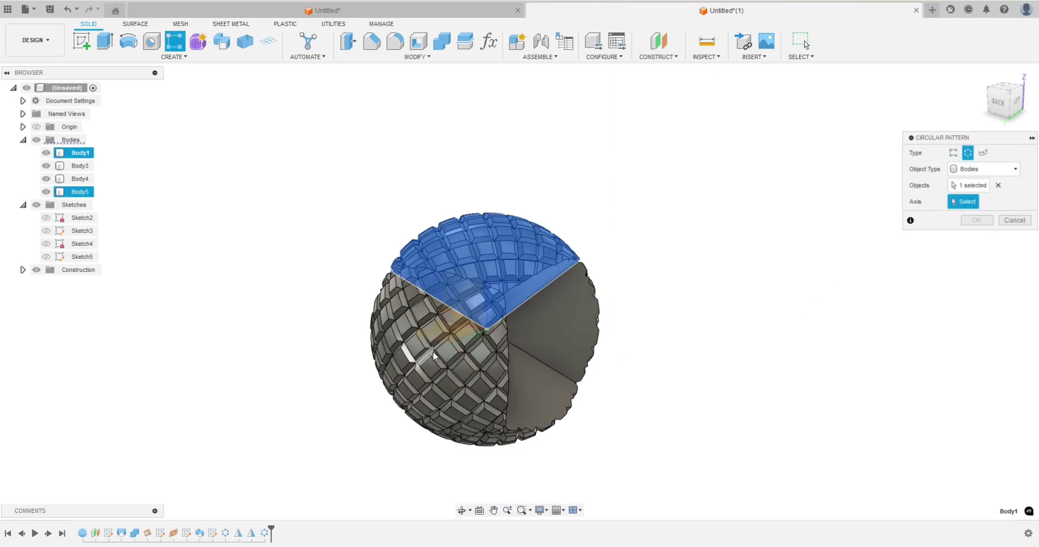
pyautogui.keyDown('shift'); pyautogui.moveTo(672, 397); pyautogui.dragTo(702, 372, button='middle'); pyautogui.keyUp('shift')
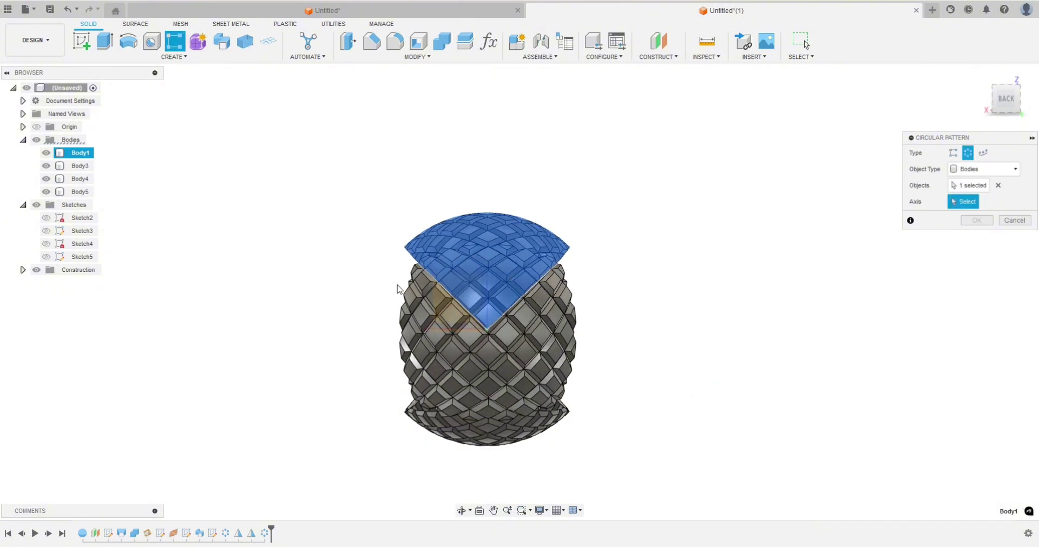
pyautogui.keyDown('shift'); pyautogui.moveTo(661, 399); pyautogui.dragTo(518, 372, button='middle'); pyautogui.keyUp('shift')
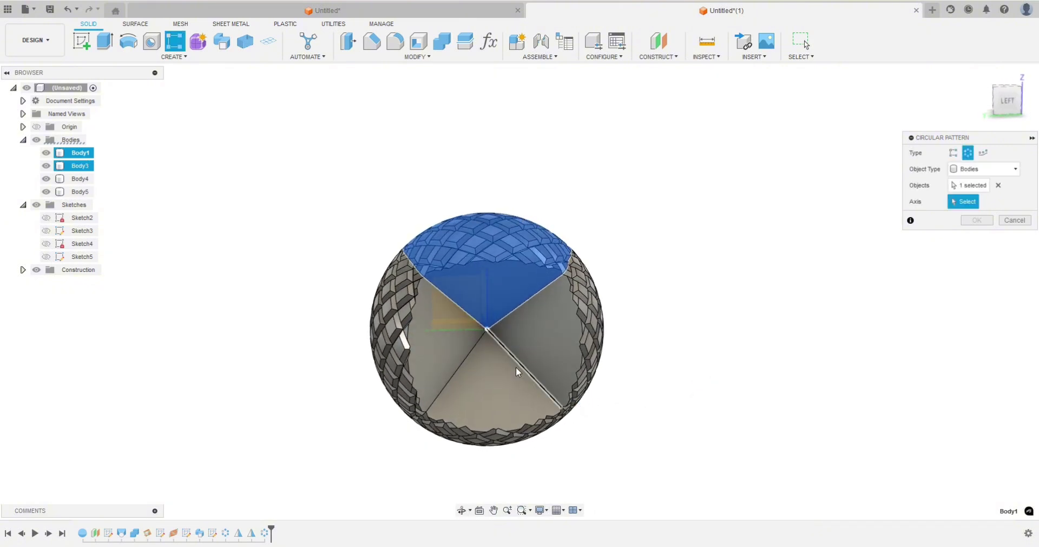
pyautogui.click(456, 334)
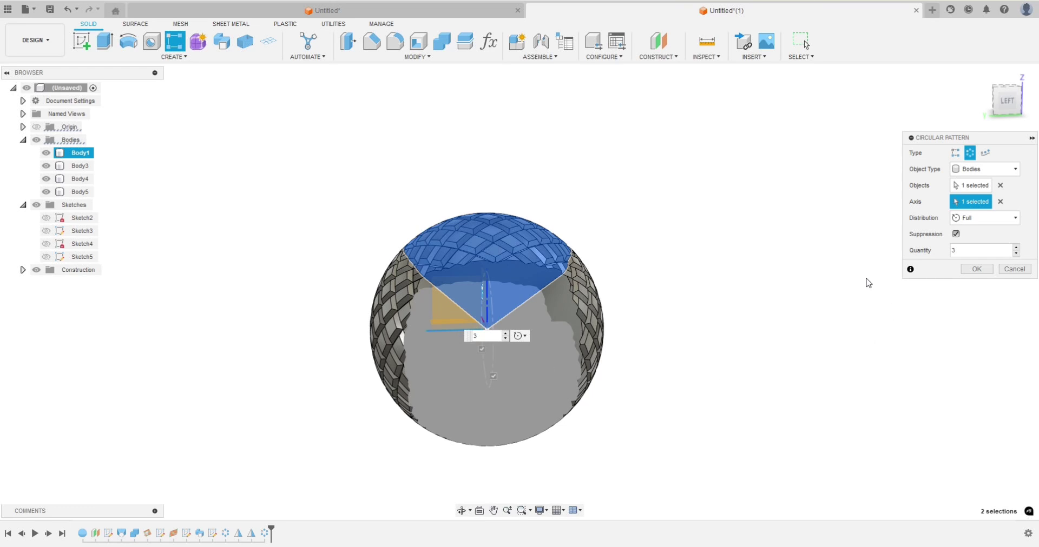
# Step: Set the pattern quantity to 4, suppress the instance opposite the original segment and create the pattern
pyautogui.click(1016, 247)
pyautogui.click(956, 234)
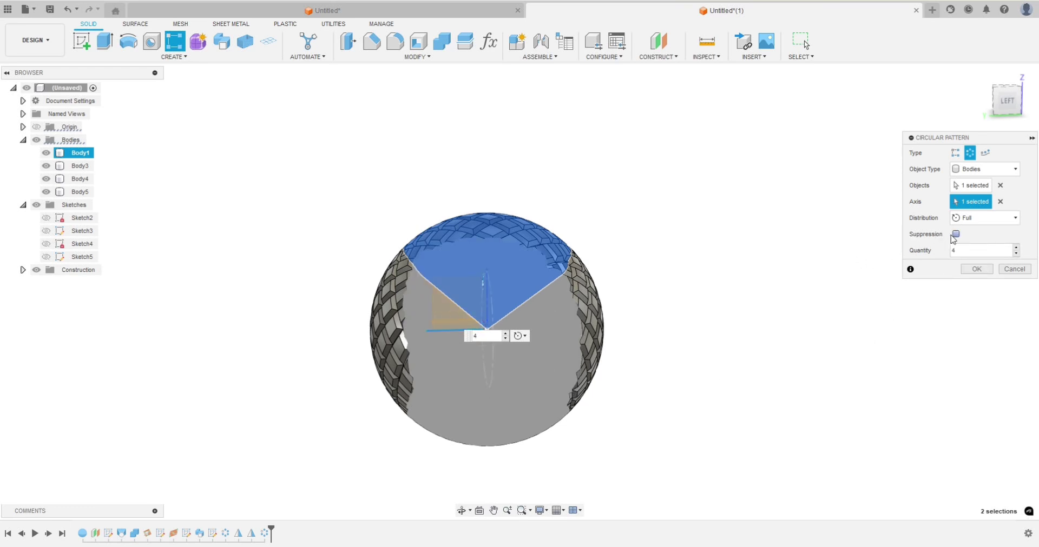
pyautogui.keyDown('shift'); pyautogui.moveTo(771, 322); pyautogui.dragTo(564, 309, button='middle'); pyautogui.keyUp('shift')
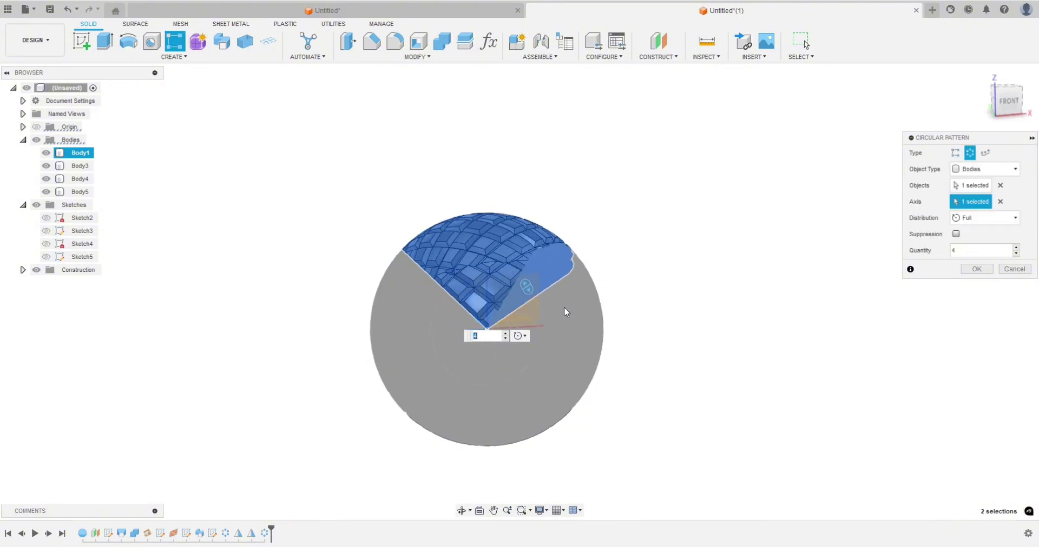
pyautogui.click(956, 234)
pyautogui.keyDown('shift'); pyautogui.moveTo(733, 364); pyautogui.dragTo(749, 332, button='middle'); pyautogui.keyUp('shift')
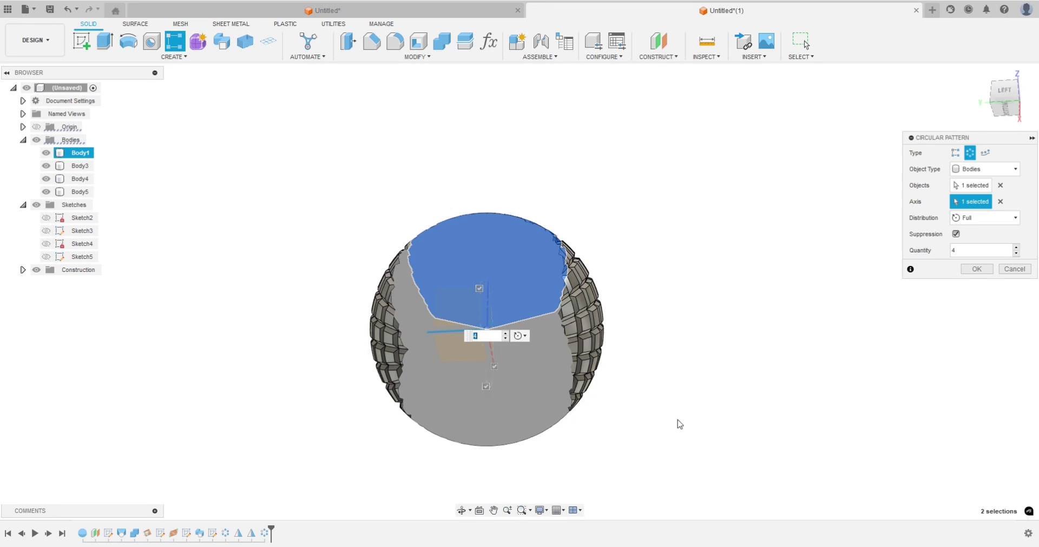
pyautogui.keyDown('shift'); pyautogui.moveTo(676, 422); pyautogui.dragTo(558, 433, button='middle'); pyautogui.keyUp('shift')
pyautogui.click(487, 397)
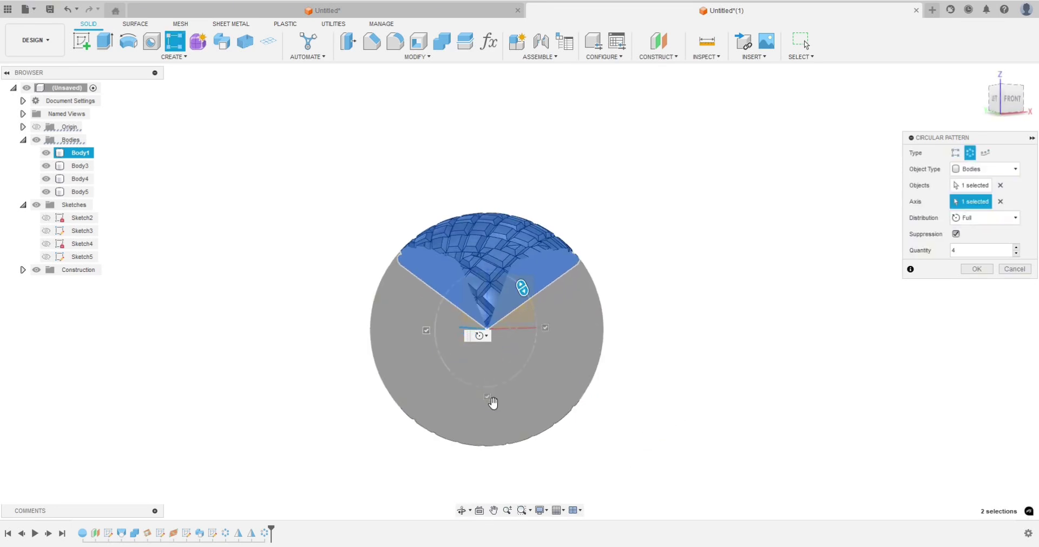
pyautogui.keyDown('shift'); pyautogui.moveTo(653, 443); pyautogui.dragTo(812, 458, button='middle'); pyautogui.keyUp('shift')
pyautogui.click(981, 270)
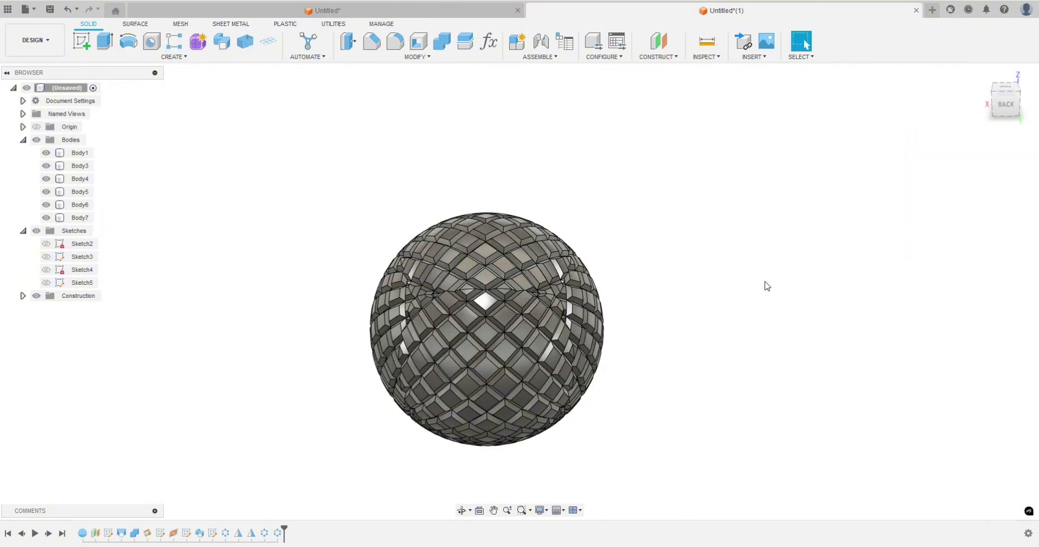
# Step: Start a Combine operation with Body1, the original grooved segment, as the target body
pyautogui.keyDown('shift'); pyautogui.moveTo(717, 399); pyautogui.dragTo(615, 325, button='middle'); pyautogui.keyUp('shift')
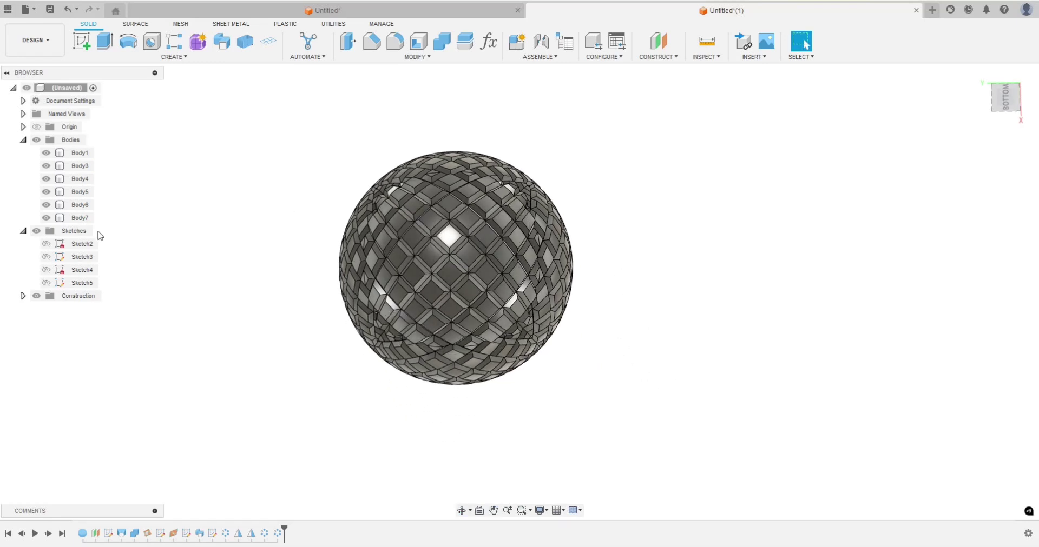
pyautogui.click(445, 48)
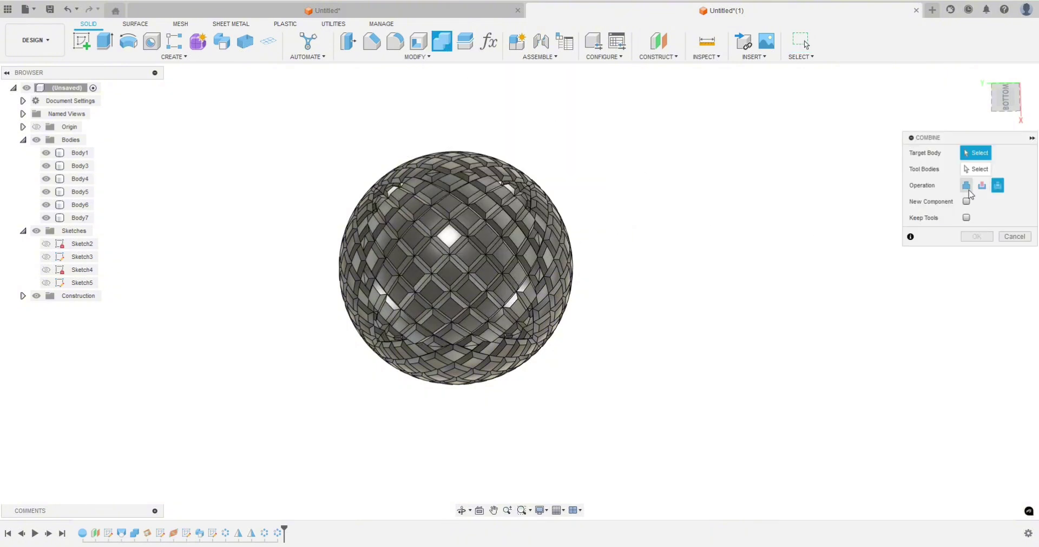
pyautogui.click(459, 239)
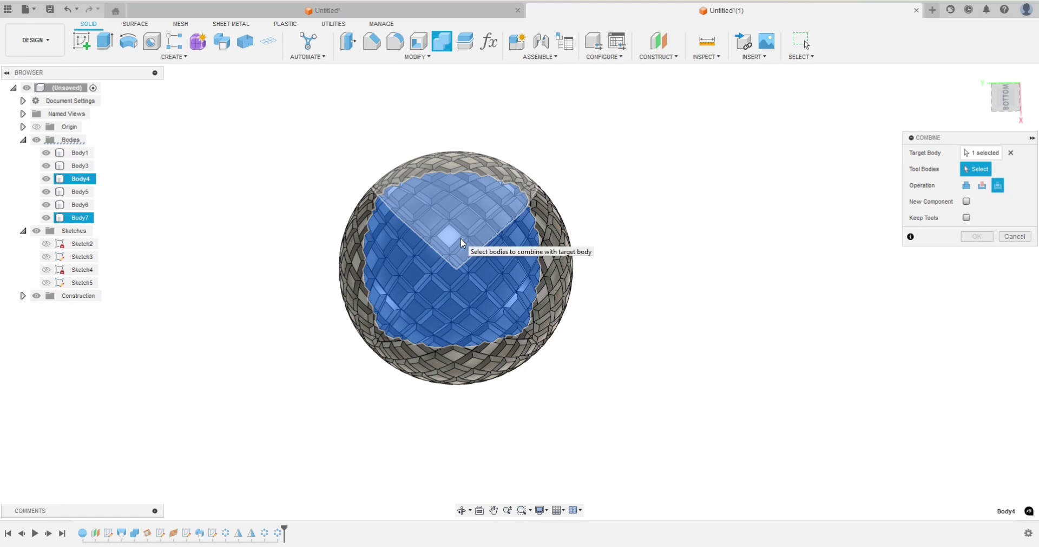
pyautogui.click(1011, 154)
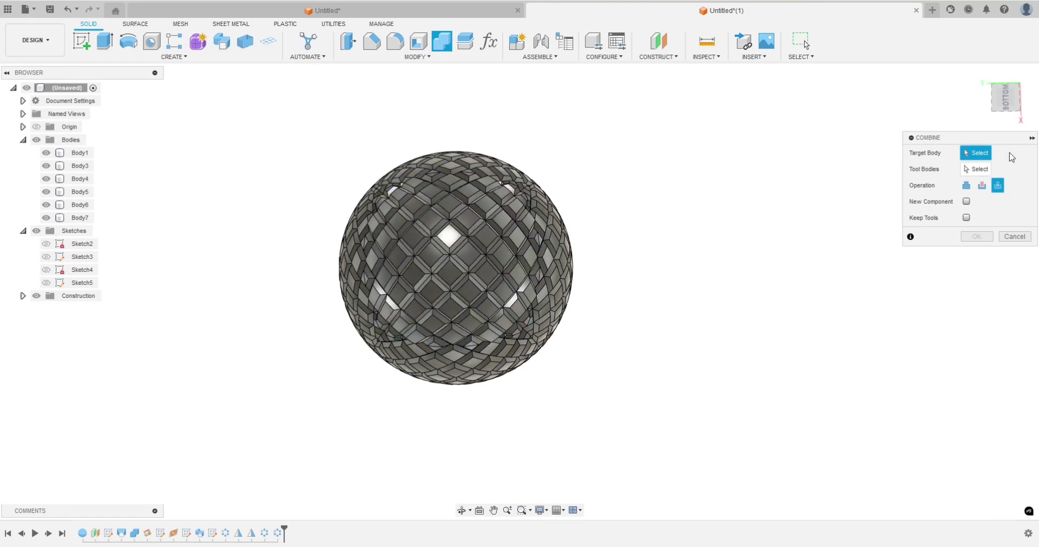
pyautogui.click(63, 154)
pyautogui.keyDown('shift'); pyautogui.moveTo(230, 279); pyautogui.dragTo(276, 324, button='middle'); pyautogui.keyUp('shift')
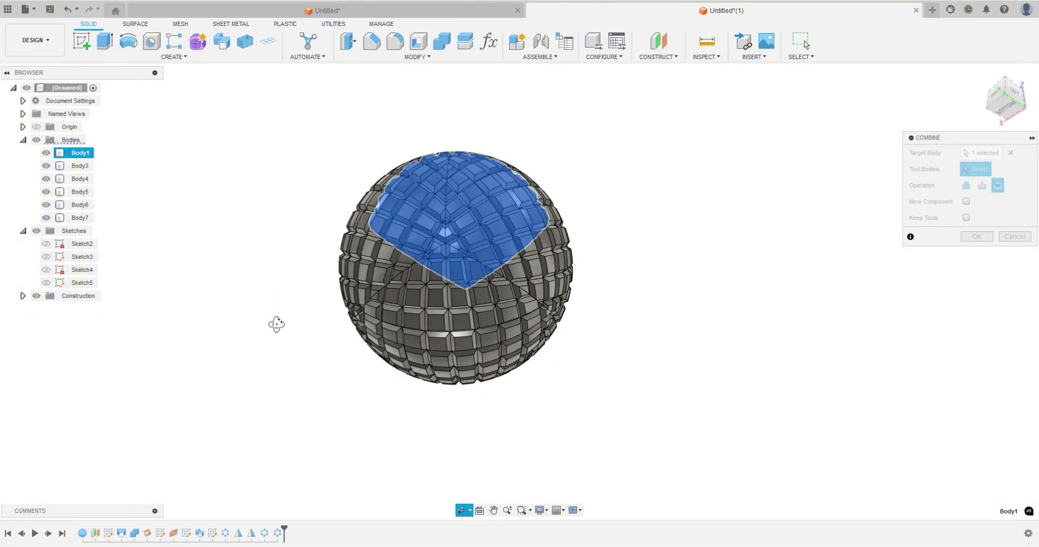
# Step: Add the other five segment bodies as tool bodies and join them all to the target body
pyautogui.click(63, 166)
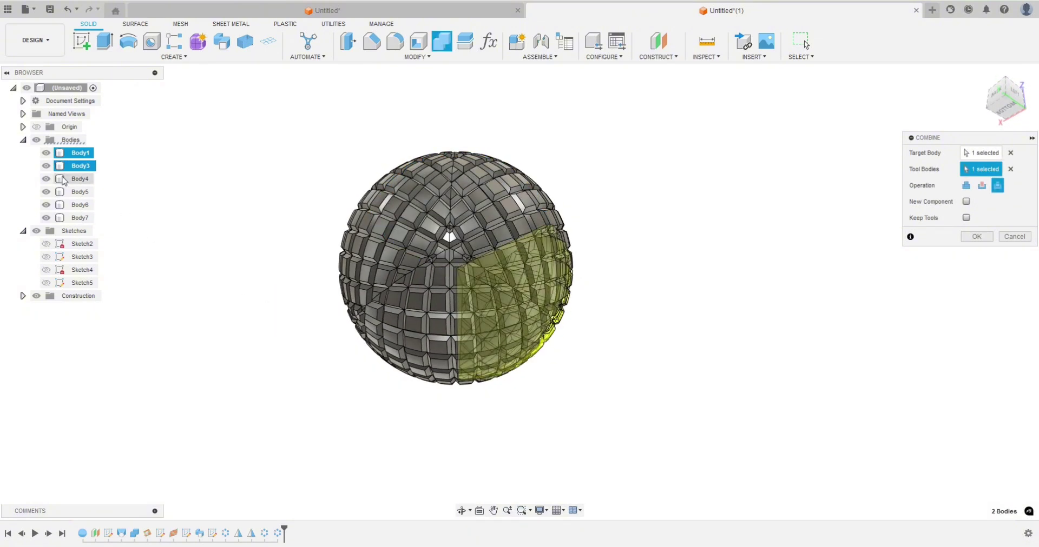
pyautogui.click(64, 179)
pyautogui.click(62, 192)
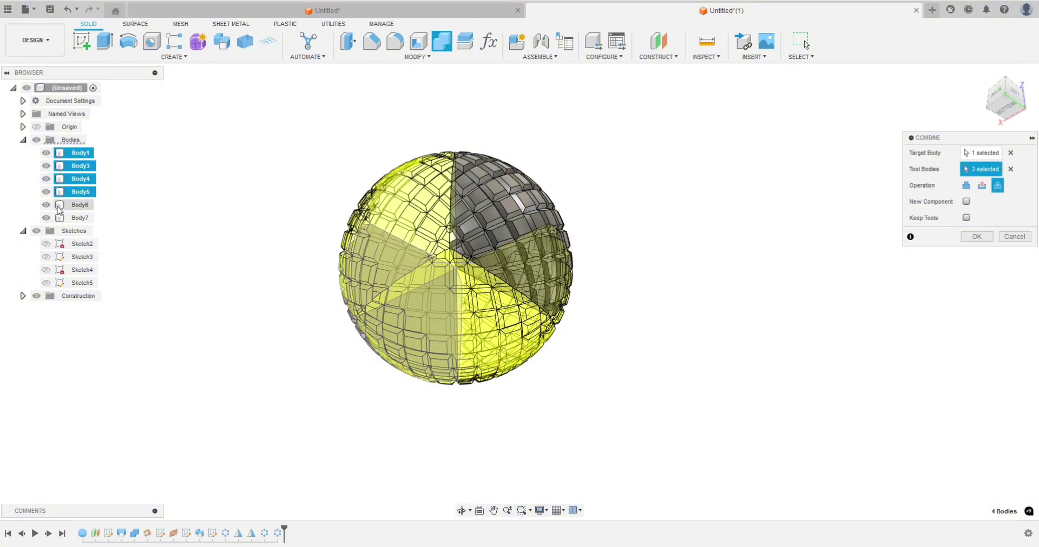
pyautogui.click(59, 208)
pyautogui.click(62, 218)
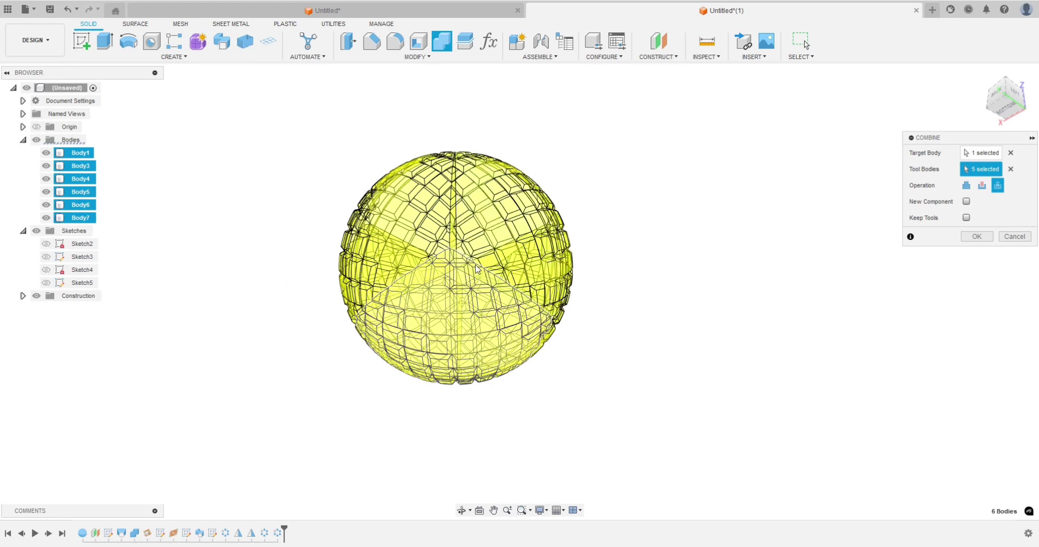
pyautogui.click(966, 186)
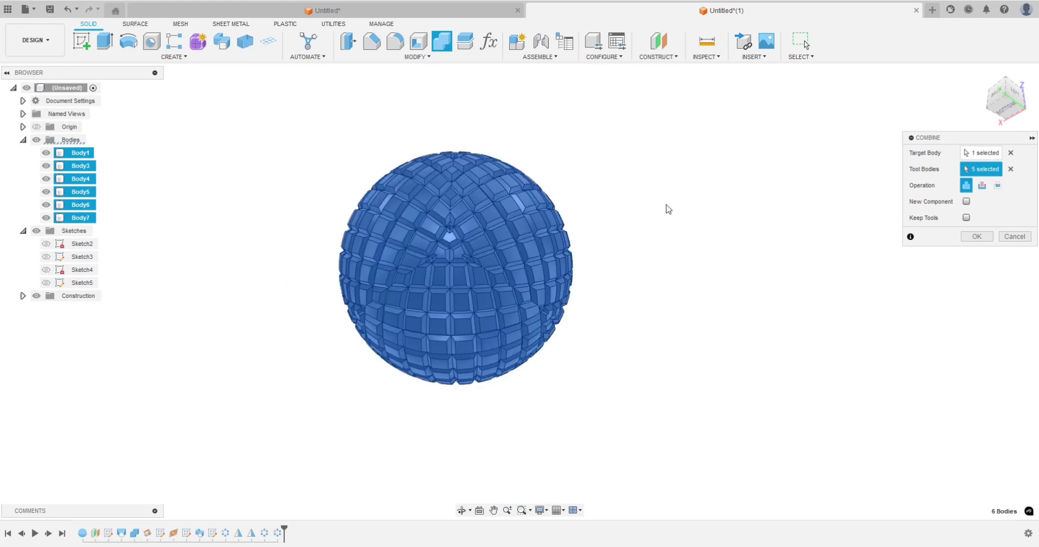
pyautogui.click(977, 237)
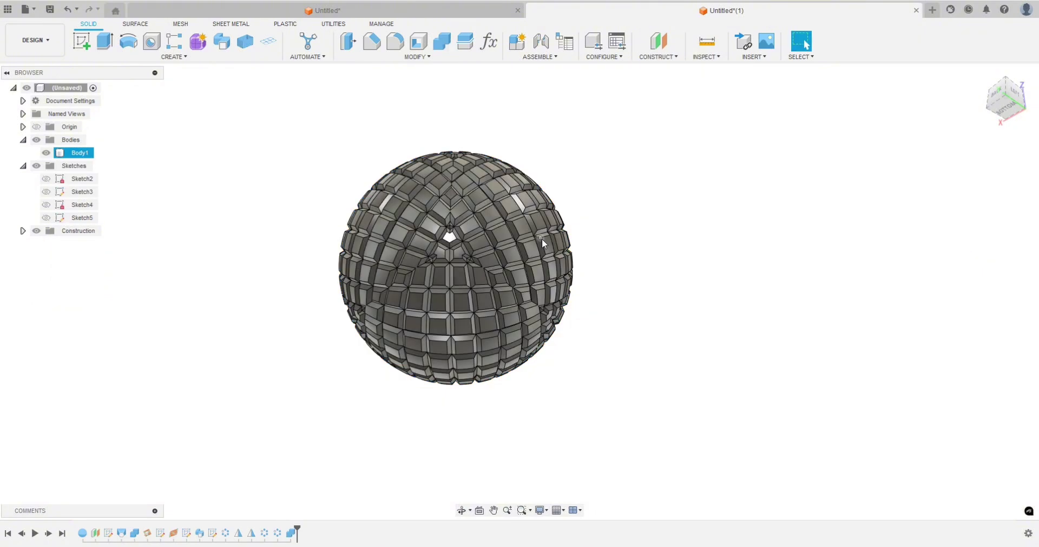
# Step: Toggle the combined body's visibility off and on, and examine the grooved sphere from other sides
pyautogui.click(46, 153)
pyautogui.click(46, 153)
pyautogui.keyDown('shift'); pyautogui.moveTo(239, 283); pyautogui.dragTo(435, 416, button='middle'); pyautogui.keyUp('shift')
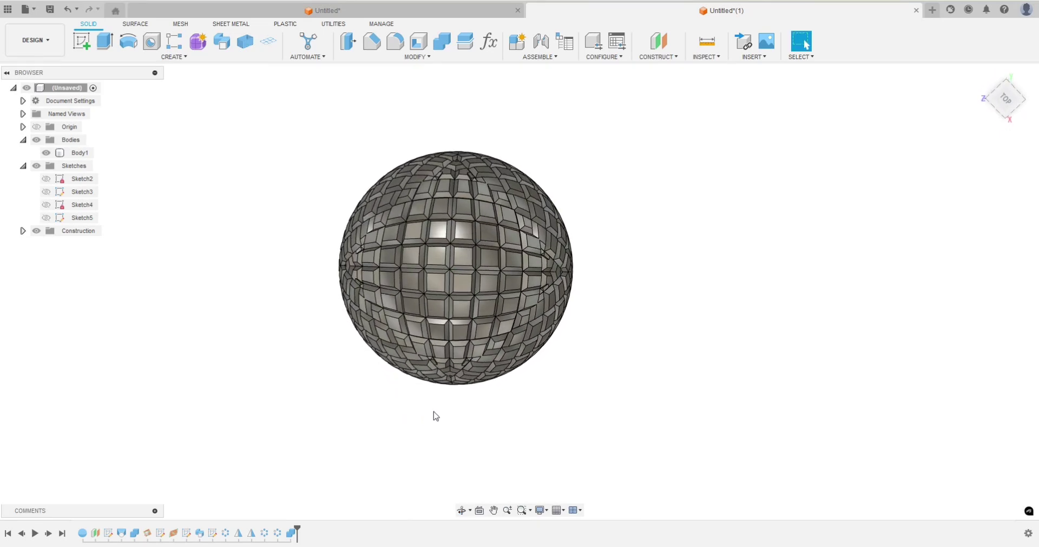
# Step: Switch to the Render workspace and show the sphere from the front
pyautogui.click(1007, 102)
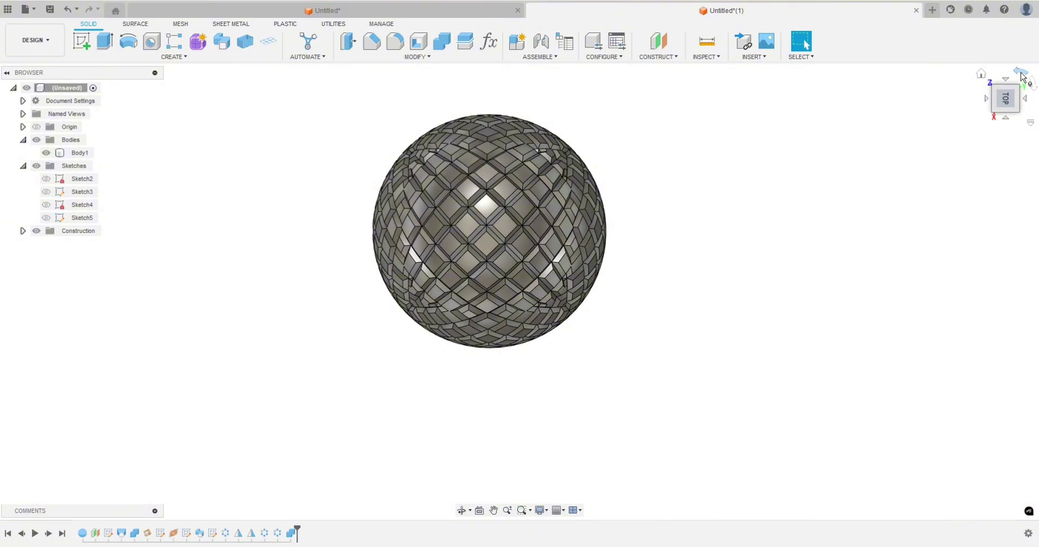
pyautogui.click(1031, 84)
pyautogui.click(25, 40)
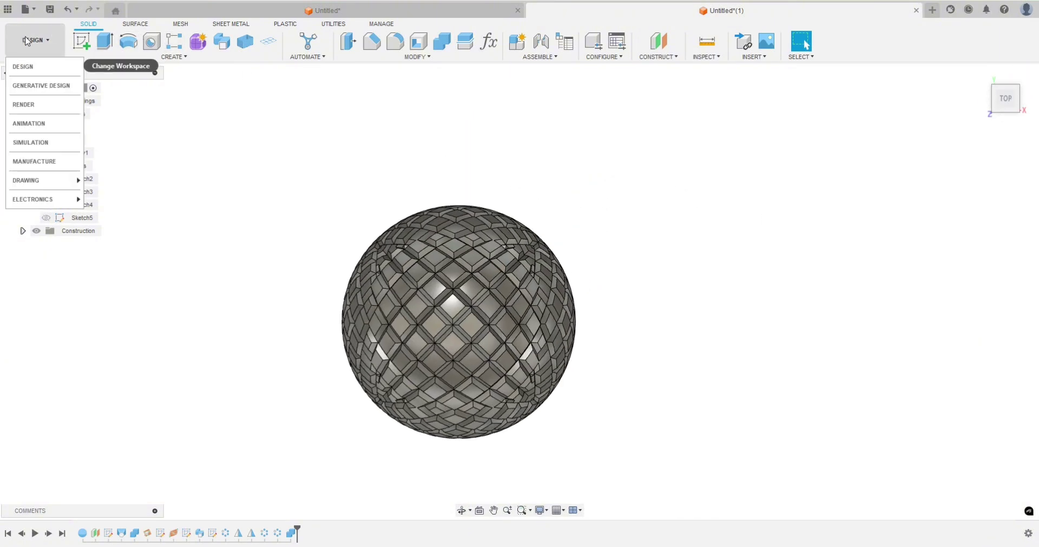
pyautogui.click(23, 105)
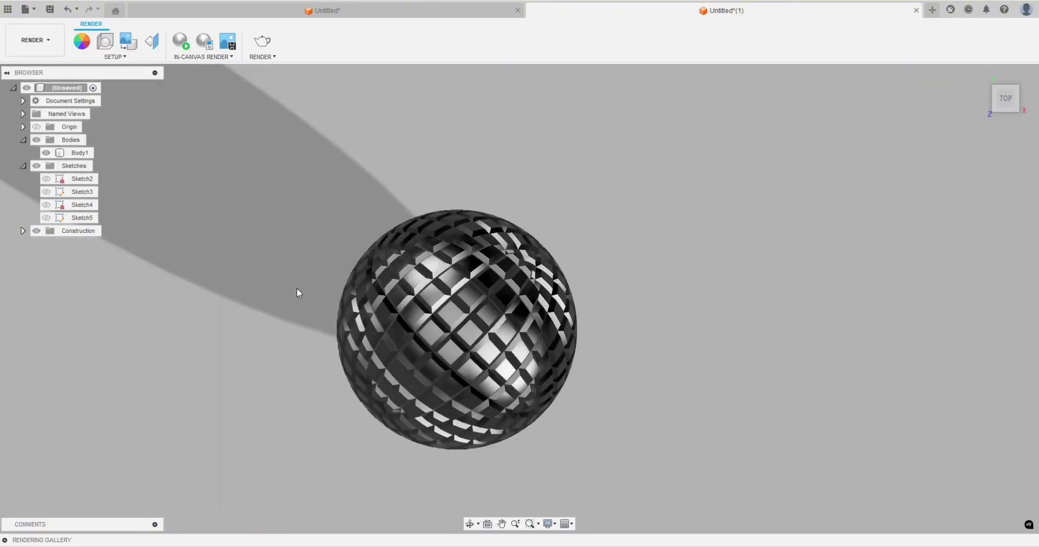
pyautogui.click(1004, 119)
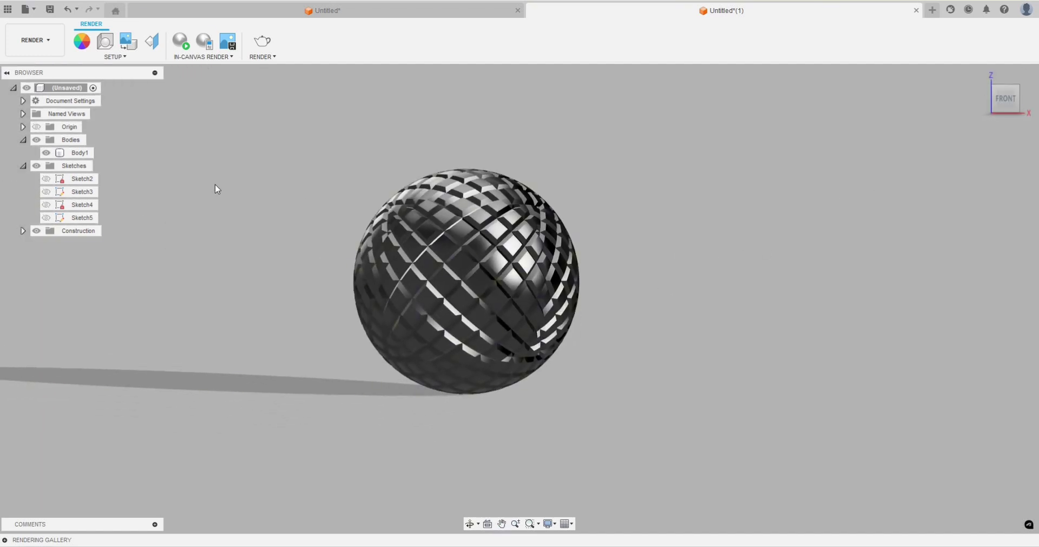
# Step: Set the scene background to Environment and apply the Photobooth environment from the Fusion library
pyautogui.click(105, 41)
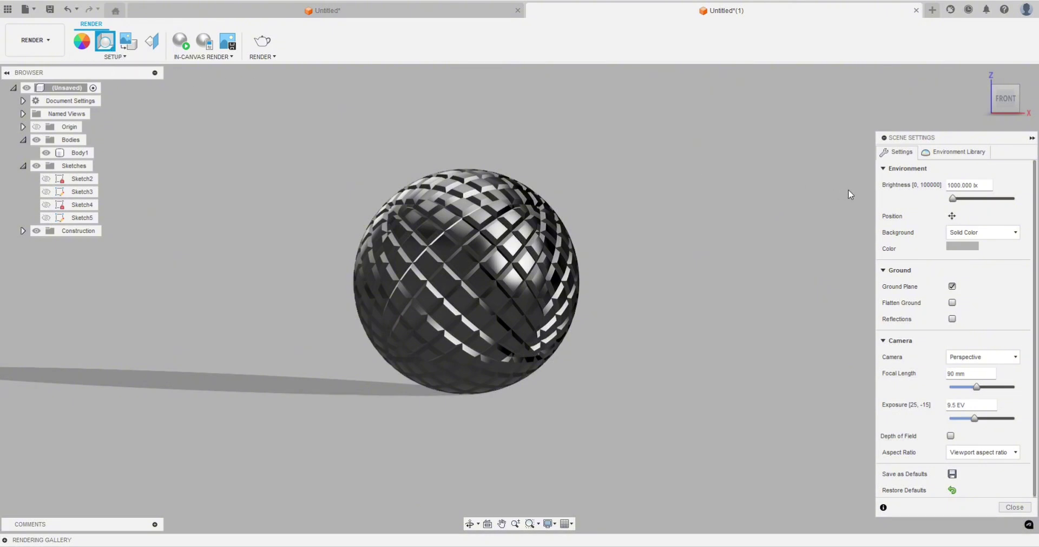
pyautogui.click(968, 232)
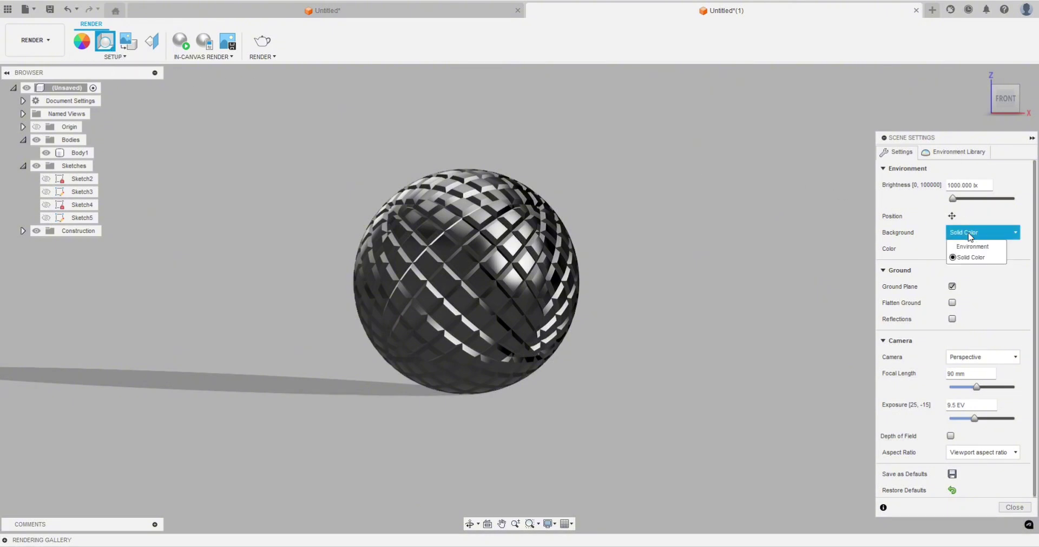
pyautogui.click(968, 248)
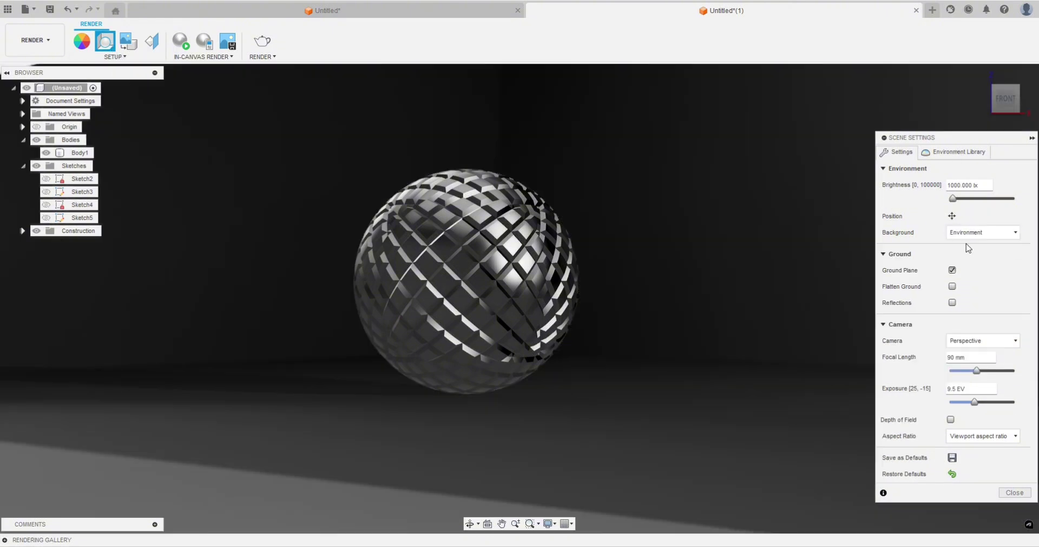
pyautogui.click(955, 152)
pyautogui.moveTo(924, 320); pyautogui.dragTo(906, 191)
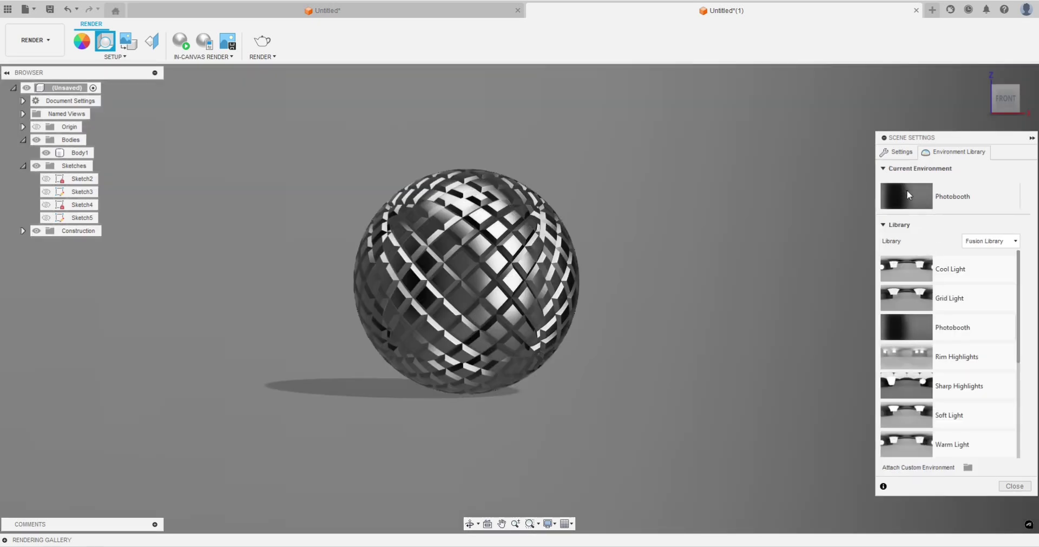
# Step: Rotate the scene environment to -18.8 deg and close the scene settings
pyautogui.click(897, 153)
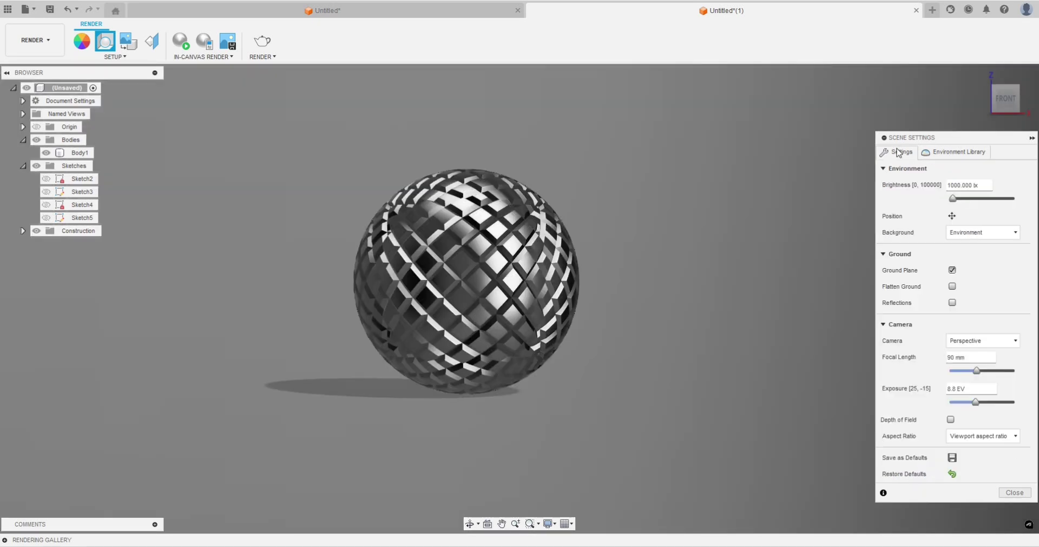
pyautogui.click(952, 216)
pyautogui.moveTo(740, 439)
pyautogui.mouseDown()
pyautogui.moveTo(716, 438)
pyautogui.moveTo(769, 440)
pyautogui.moveTo(732, 439)
pyautogui.mouseUp()
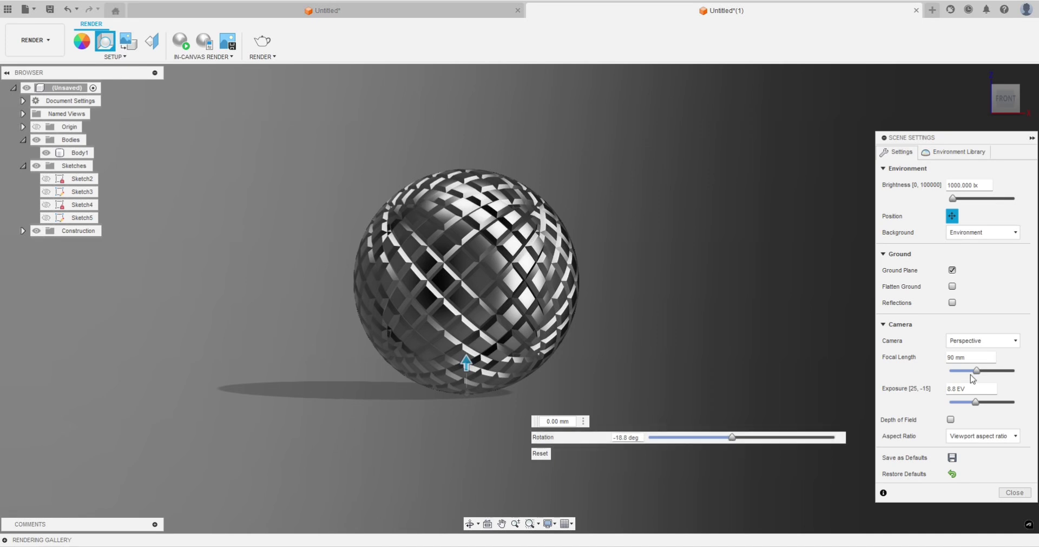
pyautogui.click(1014, 493)
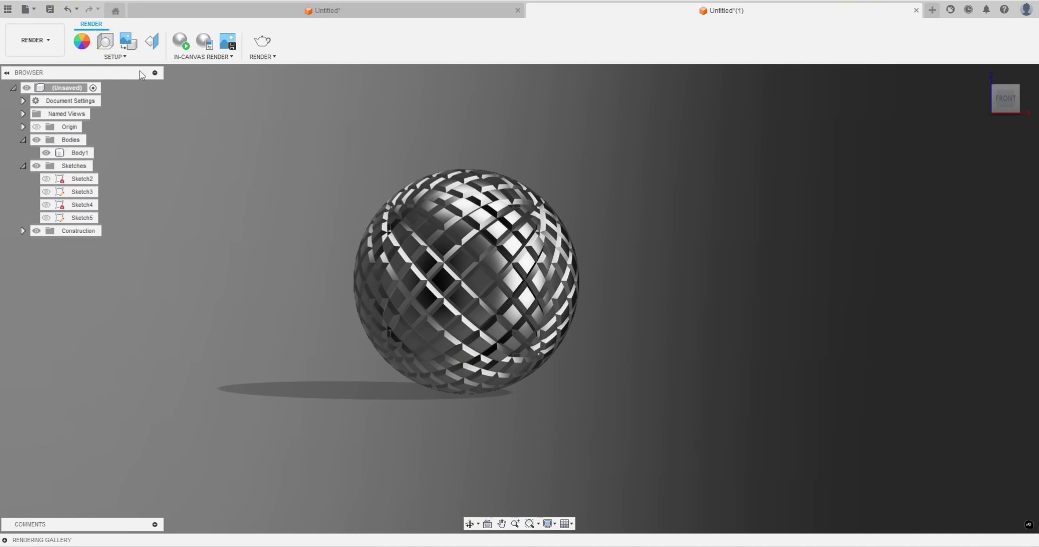
# Step: Apply the ABS (White) plastic appearance to the grooved sphere body
pyautogui.click(82, 43)
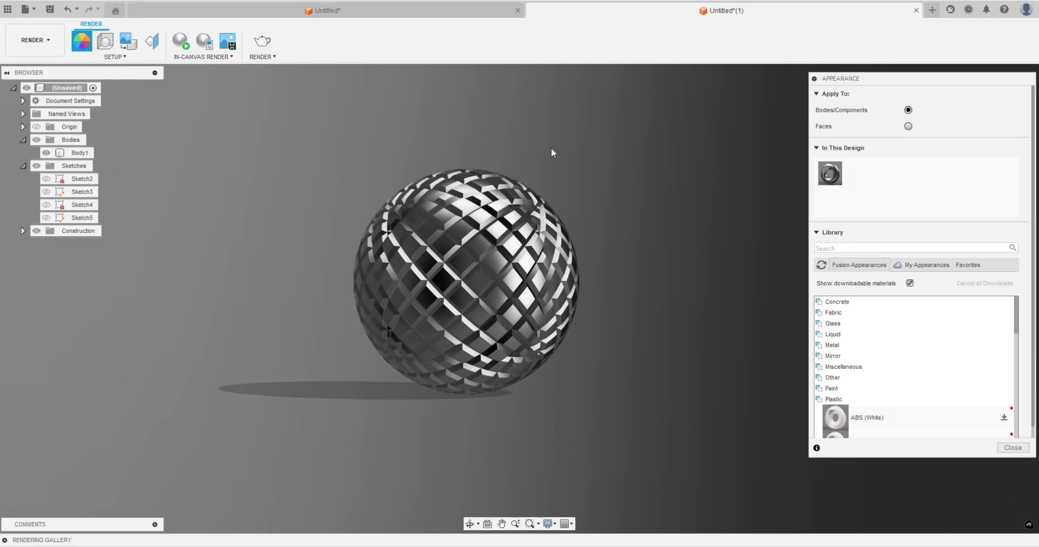
pyautogui.scroll(-2, 854, 324)
pyautogui.click(854, 334)
pyautogui.moveTo(860, 352); pyautogui.dragTo(498, 271)
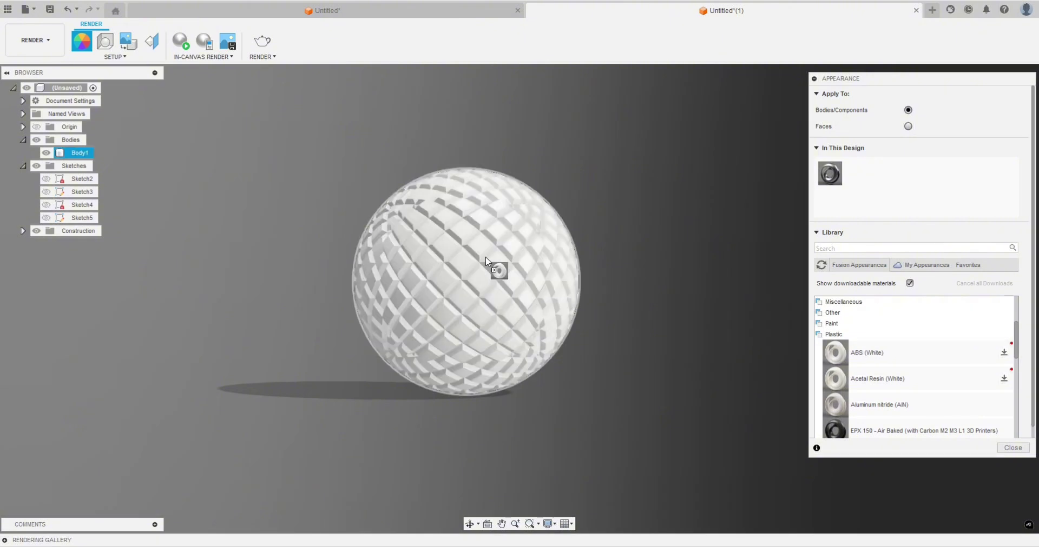
# Step: Recolor the ABS (White) appearance to red, RGB 210, 15, 15, and close the appearance settings
pyautogui.doubleClick(858, 178)
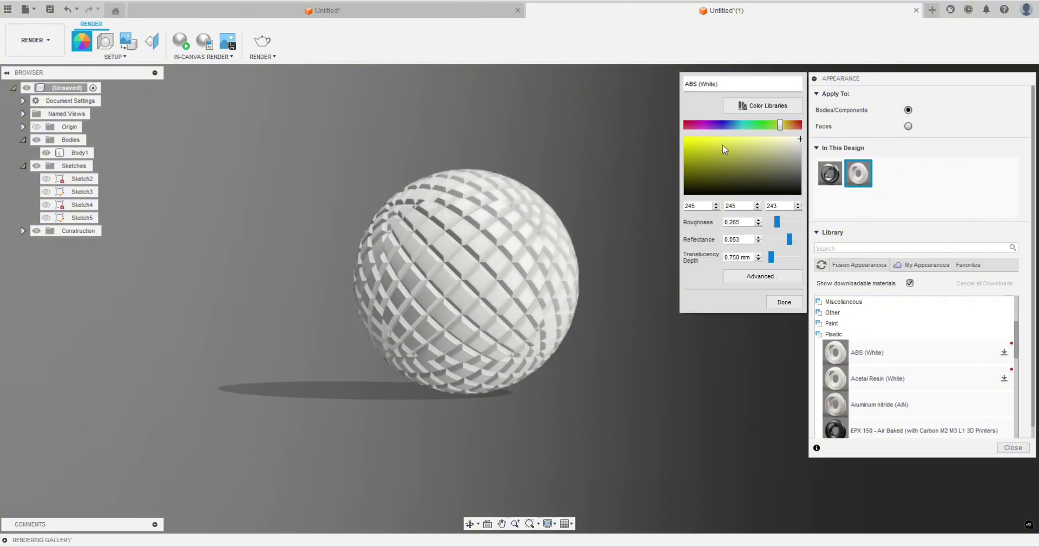
pyautogui.moveTo(777, 128)
pyautogui.mouseDown()
pyautogui.moveTo(798, 126)
pyautogui.moveTo(692, 147)
pyautogui.mouseUp()
pyautogui.click(784, 303)
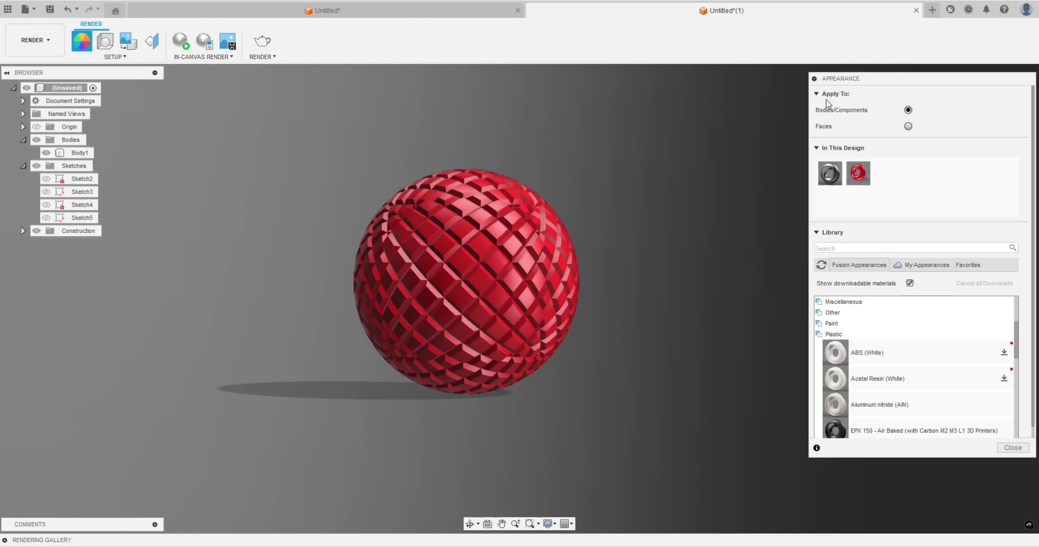
pyautogui.click(1015, 451)
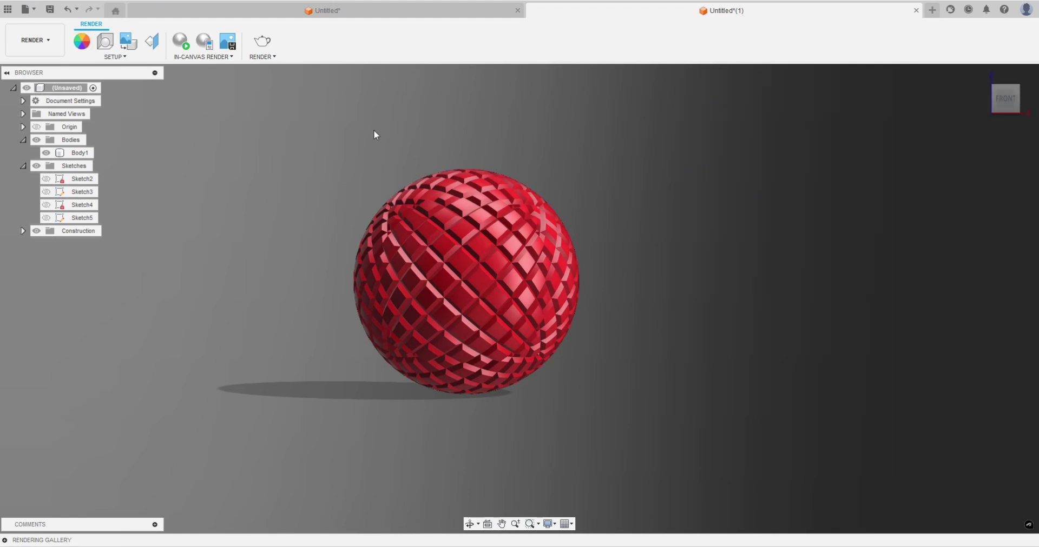
# Step: Enable ground reflections in the scene settings
pyautogui.click(106, 42)
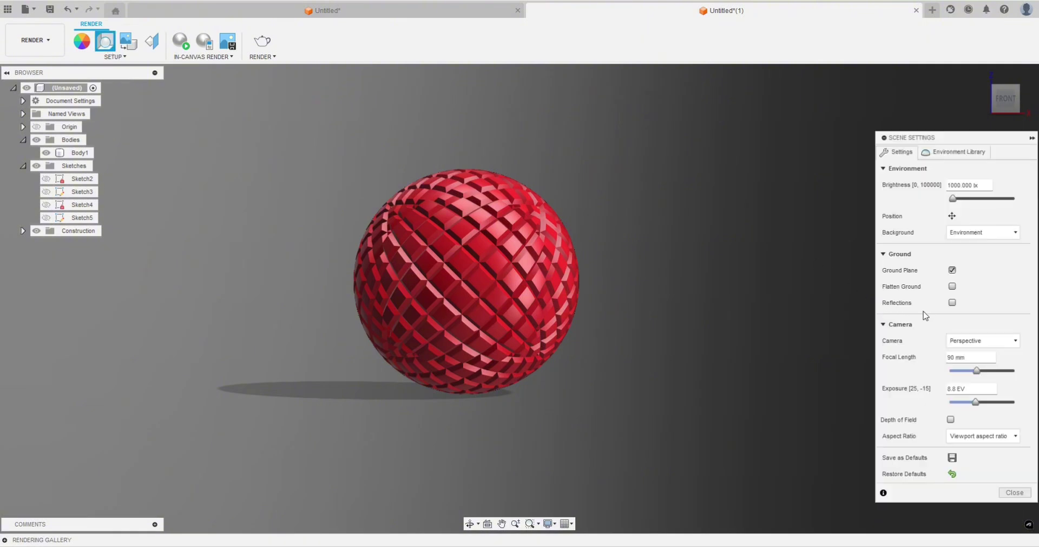
pyautogui.click(951, 304)
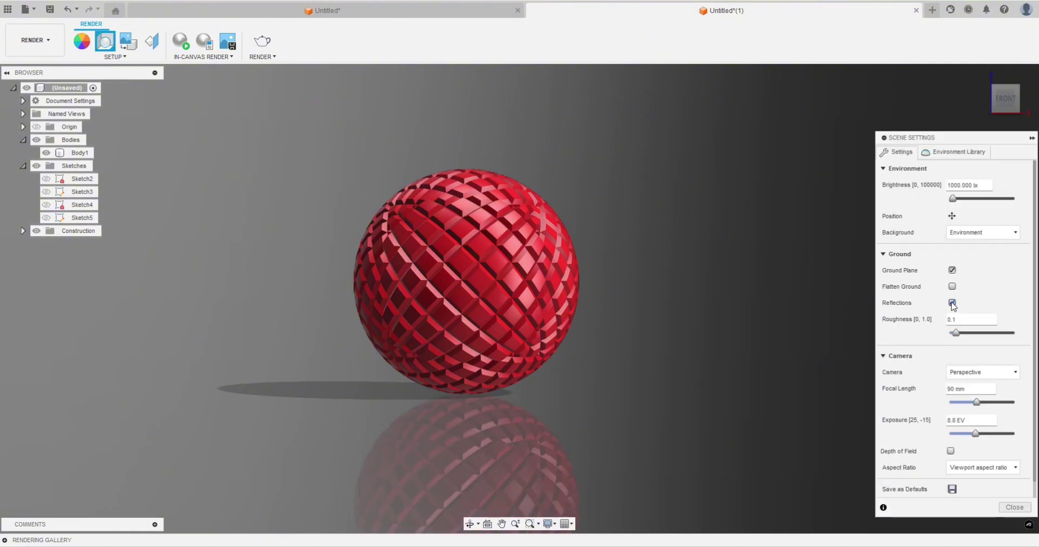
pyautogui.click(1014, 508)
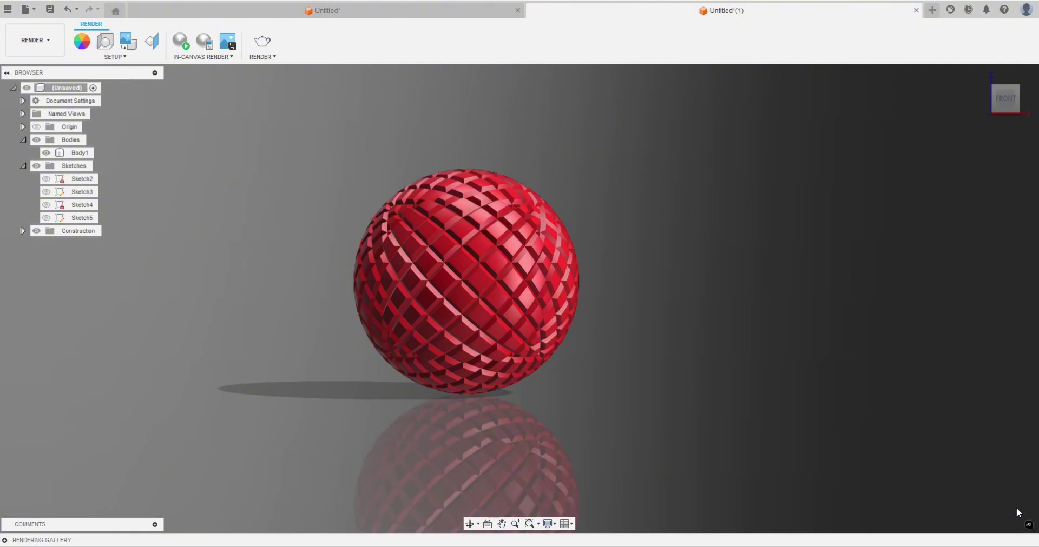
# Step: Set the red ABS appearance's reflectance to 0 and adjust its translucency depth and roughness
pyautogui.click(82, 42)
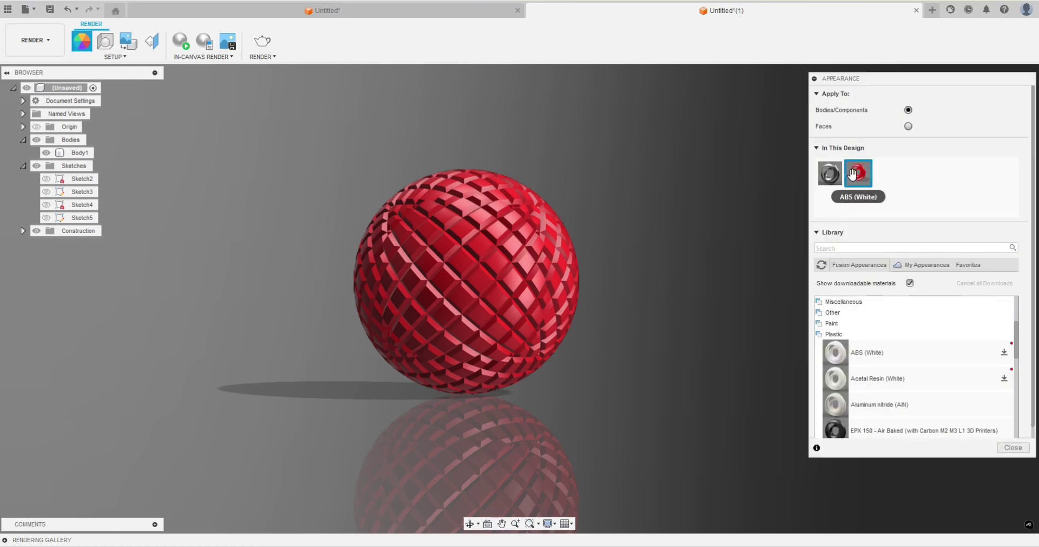
pyautogui.doubleClick(858, 173)
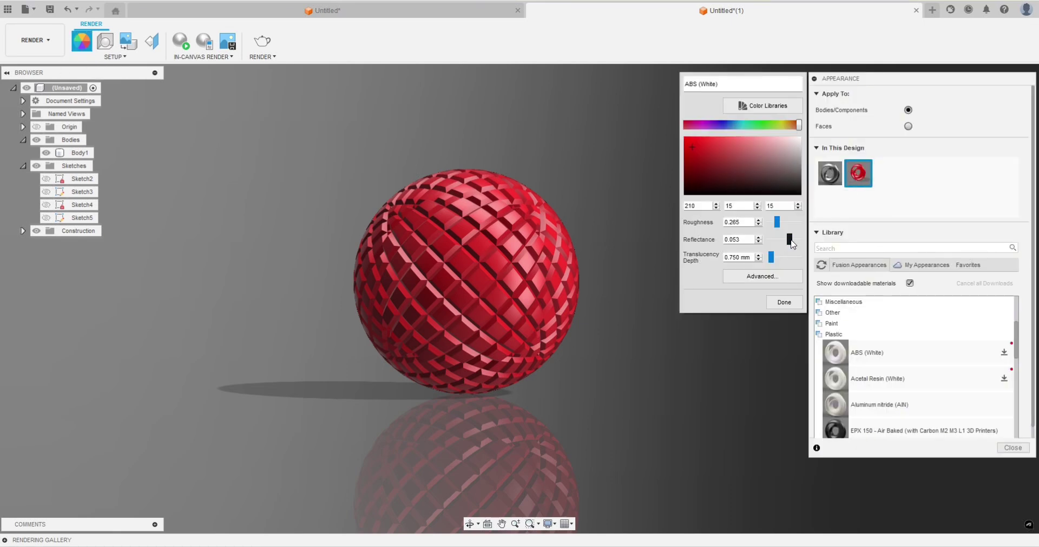
pyautogui.moveTo(789, 240); pyautogui.dragTo(761, 241)
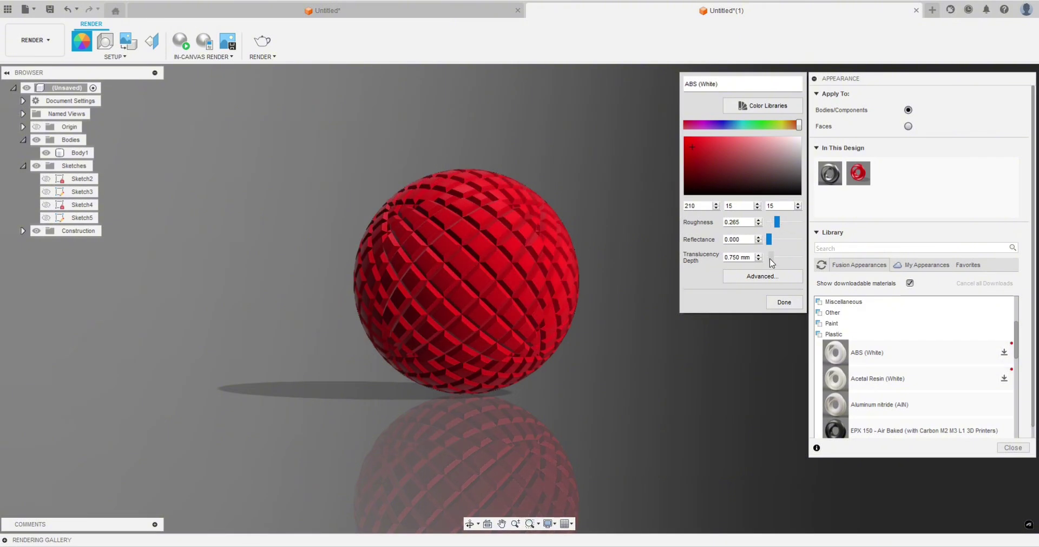
pyautogui.moveTo(771, 257); pyautogui.dragTo(760, 260)
pyautogui.moveTo(777, 222); pyautogui.dragTo(781, 230)
pyautogui.click(783, 302)
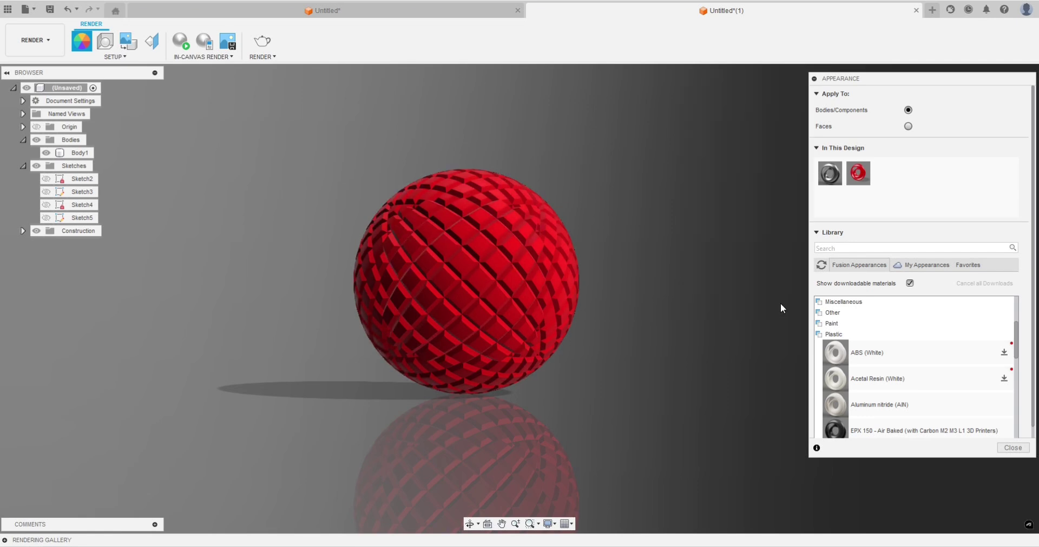
pyautogui.click(1012, 448)
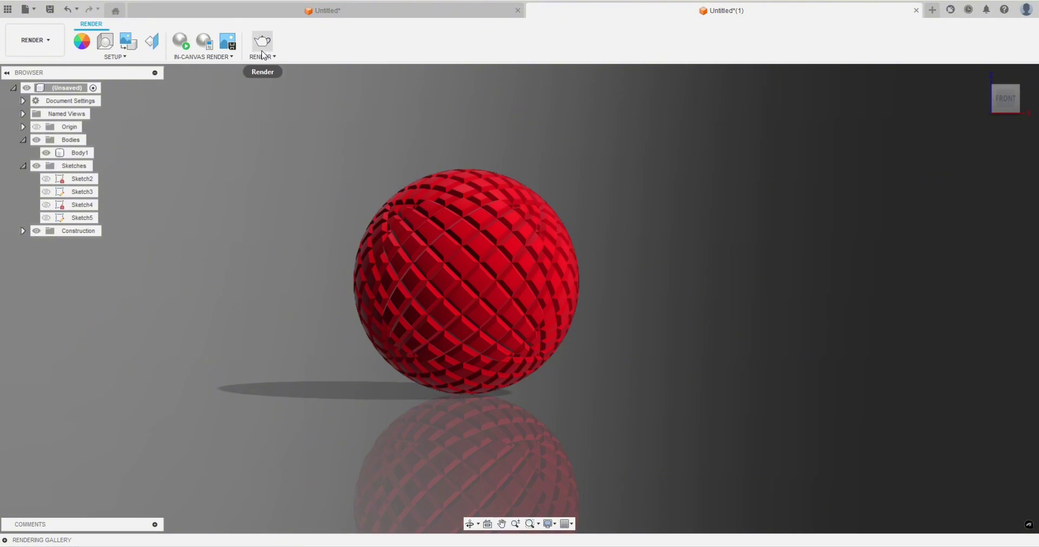
# Step: Start an in-canvas render of the red sphere with the quality limit at Final
pyautogui.click(179, 41)
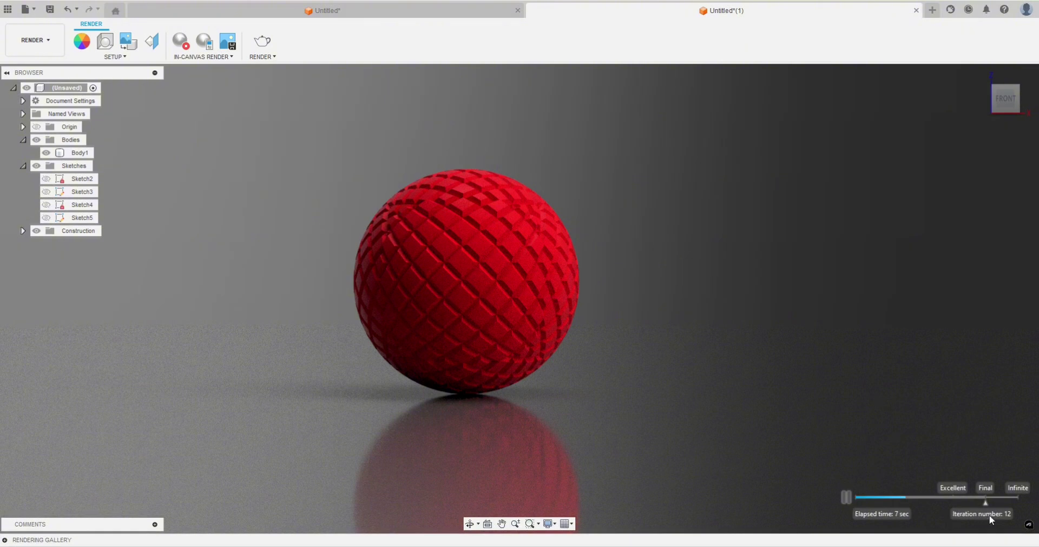
pyautogui.moveTo(984, 504); pyautogui.dragTo(955, 507)
pyautogui.moveTo(952, 507); pyautogui.dragTo(977, 506)
pyautogui.moveTo(985, 510); pyautogui.dragTo(987, 510)
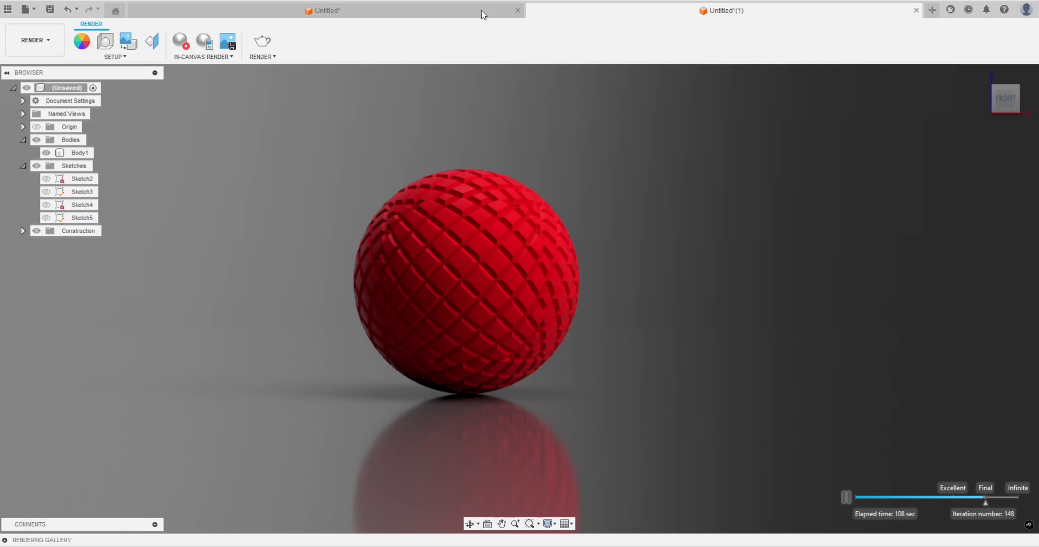
# Step: Stop the in-canvas render and return to the Design workspace
pyautogui.click(177, 40)
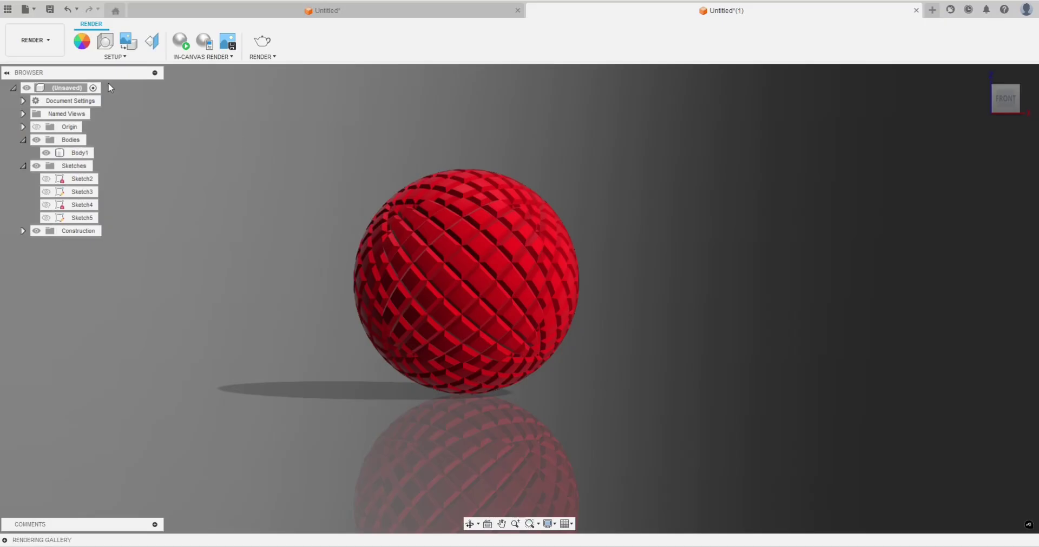
pyautogui.click(35, 40)
pyautogui.click(30, 66)
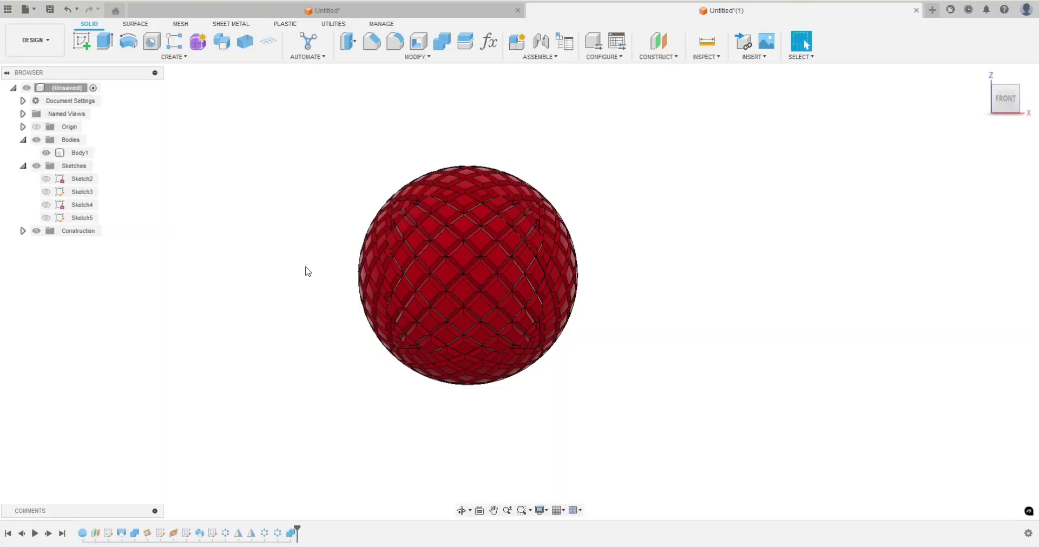